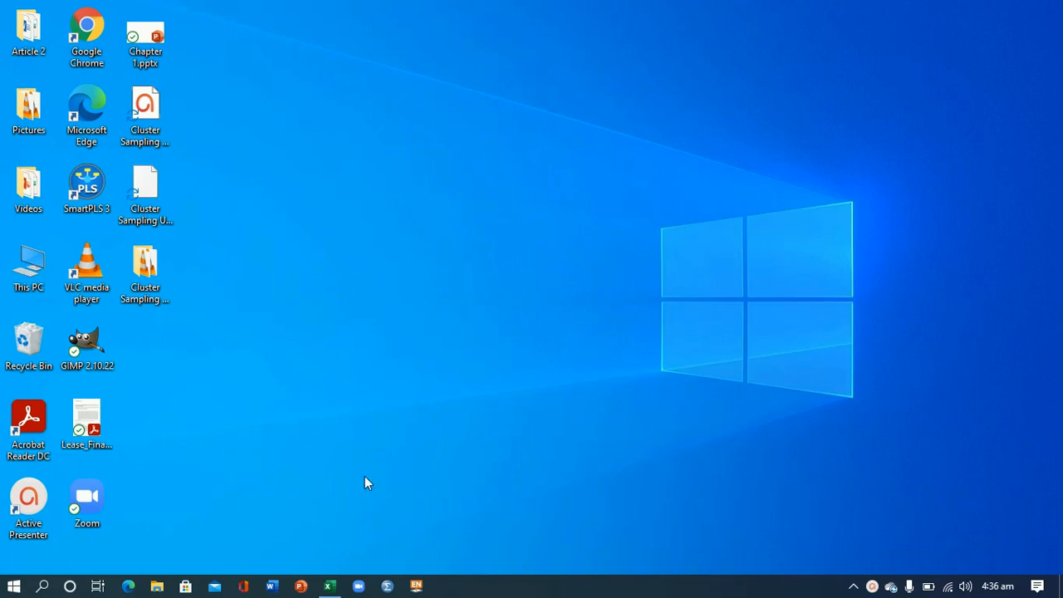
Switch to the Sampling Approaches.xlsx workbook and review the Roll#, Name and Residence data on the Cluster Sampling sheet
left_click(328, 586)
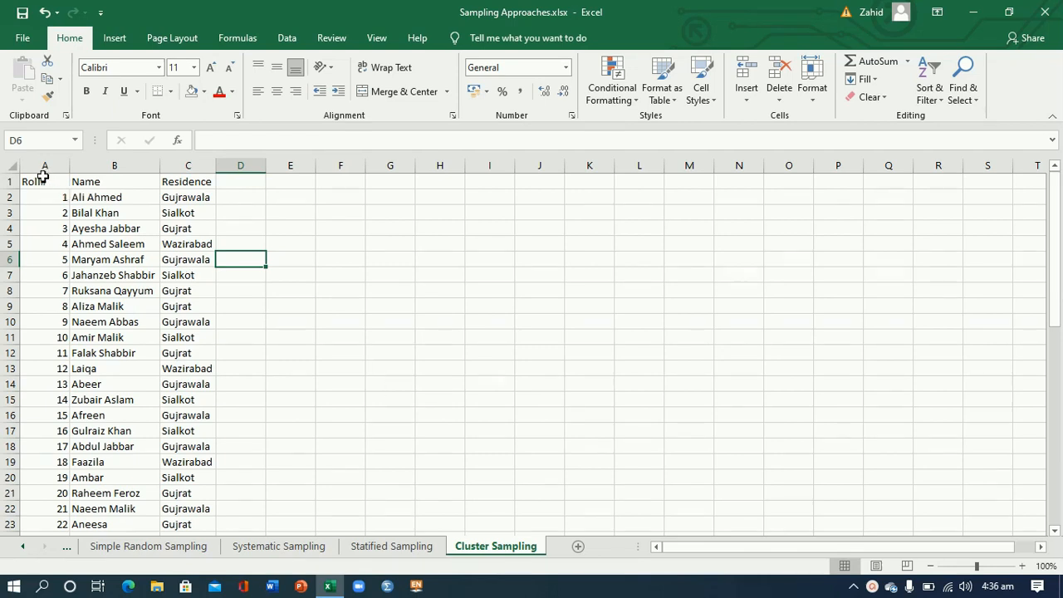
left_click_drag(50, 184, 102, 495)
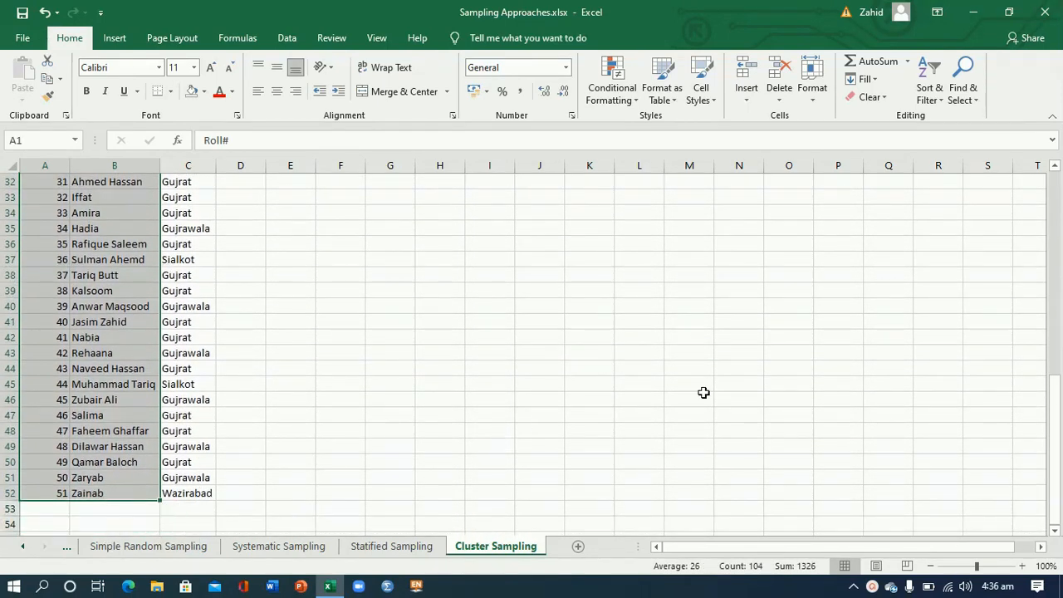
left_click_drag(1057, 448, 1062, 329)
left_click_drag(1057, 376, 1056, 207)
left_click(206, 188)
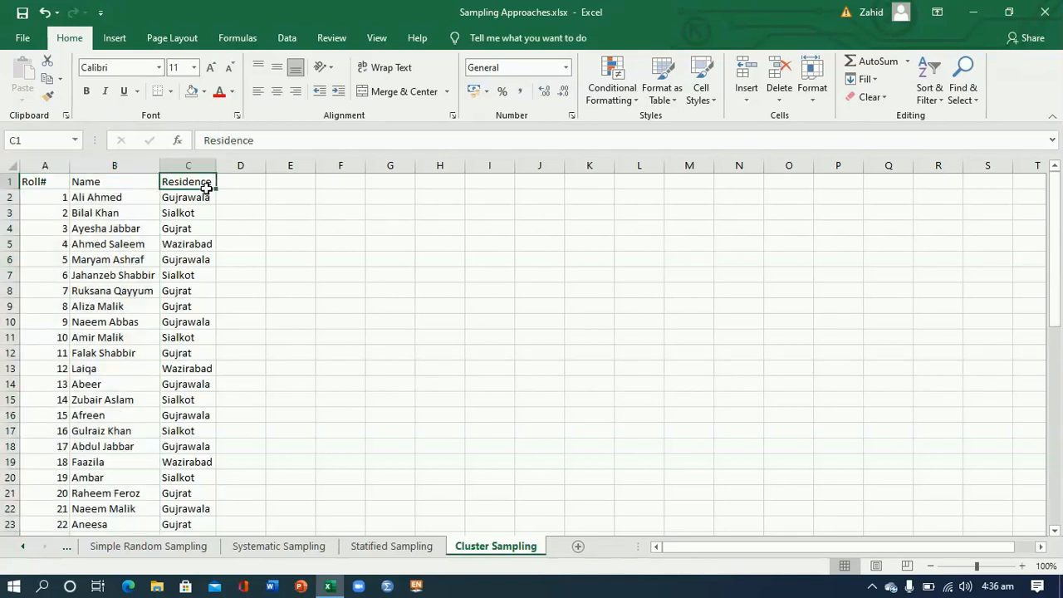
Add filters to the Roll#, Name and Residence headers in A1:C1
left_click_drag(37, 176, 173, 179)
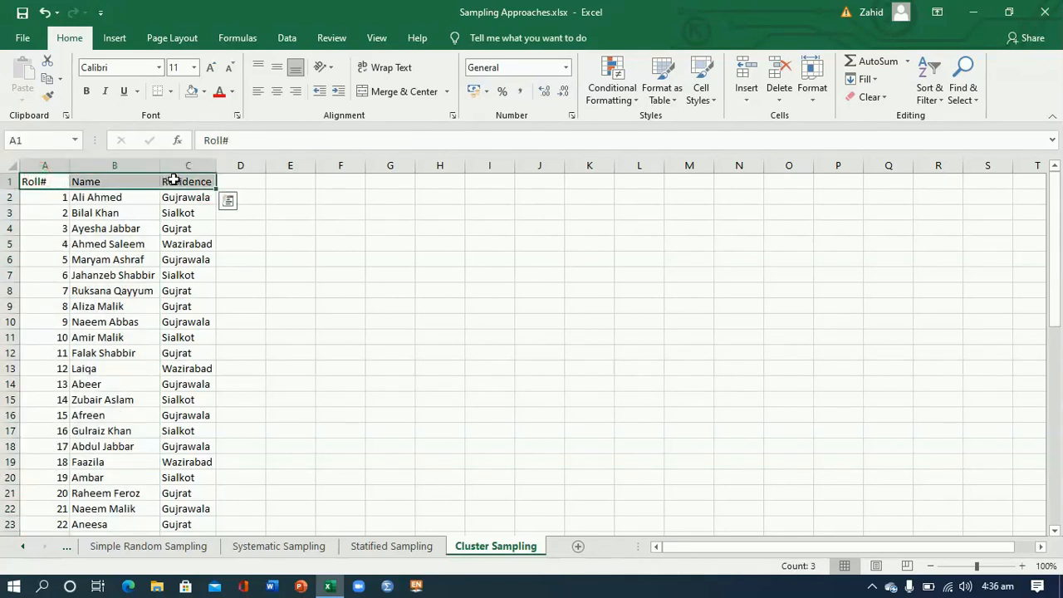
left_click(926, 96)
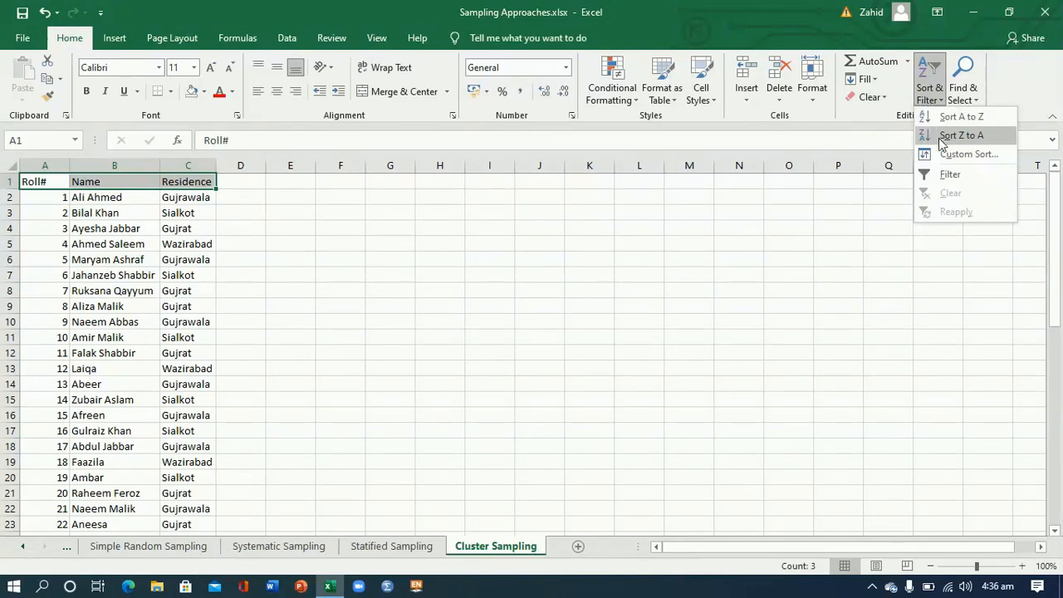
left_click(949, 173)
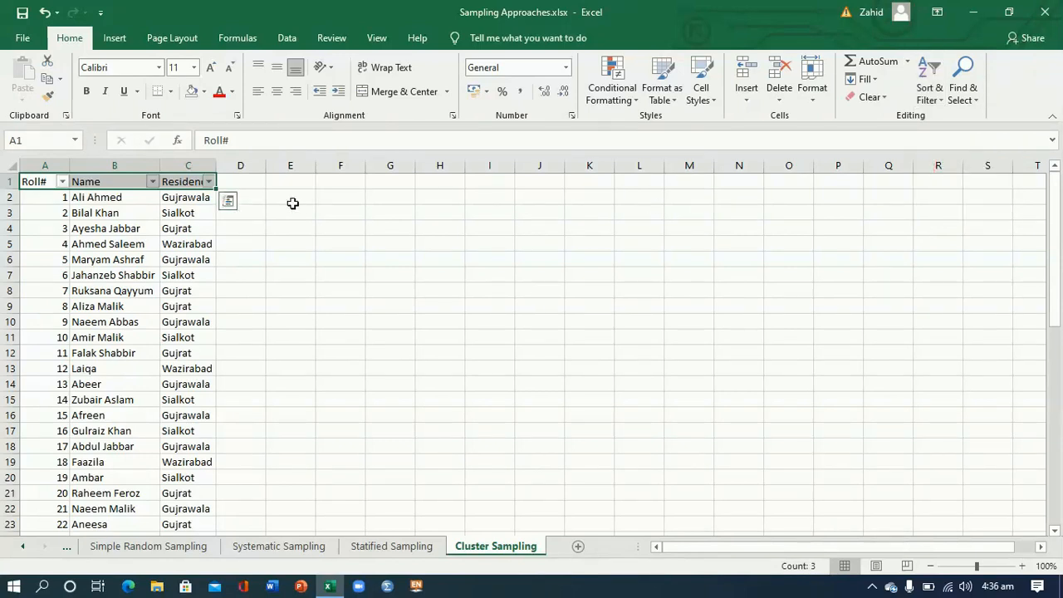
Filter the Residence column to show only Gujrat, excluding Gujrawala, Sialkot and Wazirabad
left_click(212, 213)
left_click(208, 181)
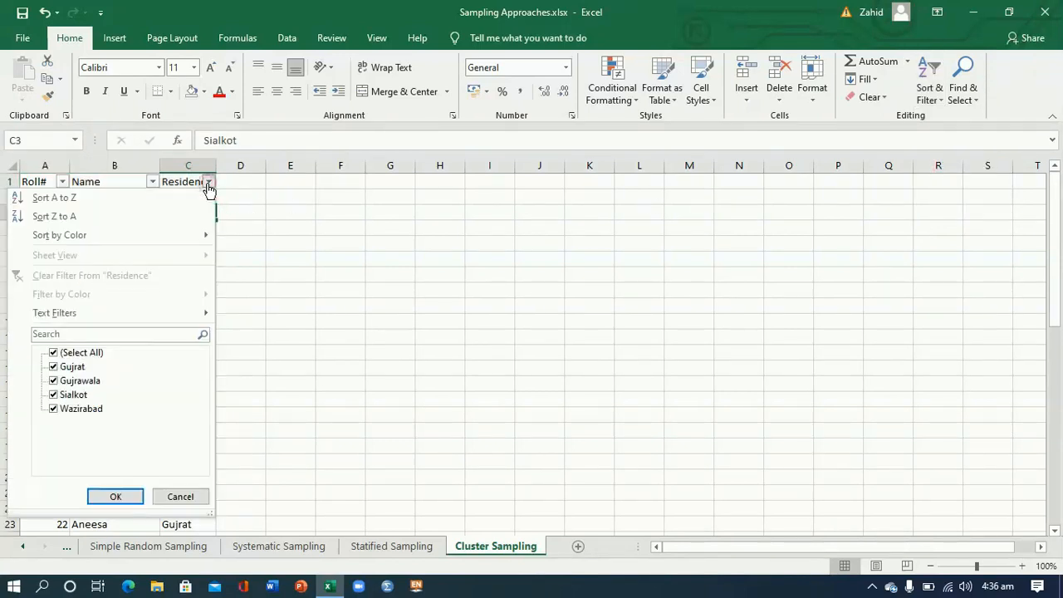
left_click(53, 380)
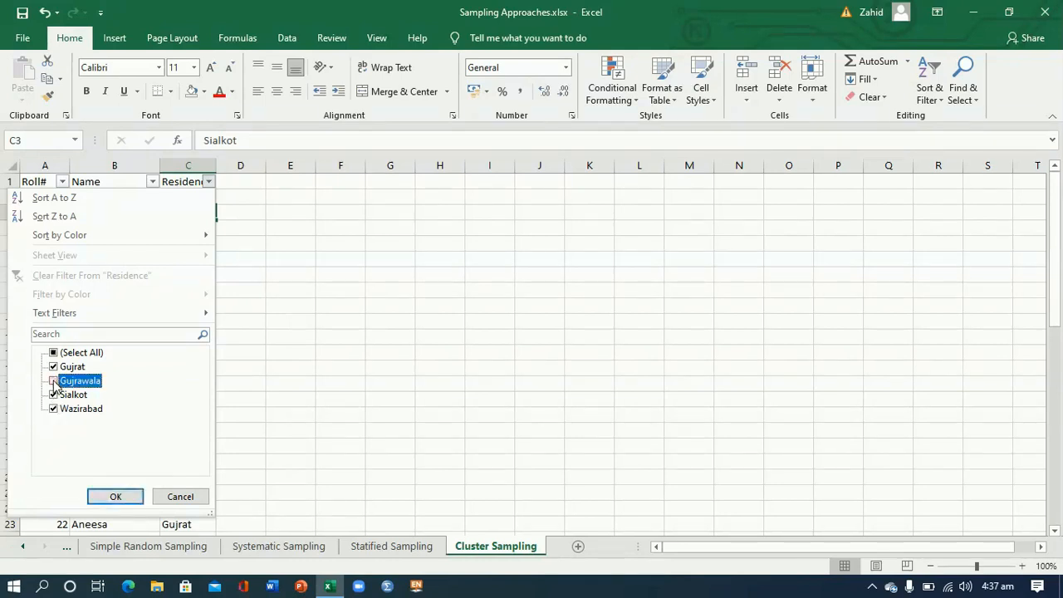
left_click(54, 394)
left_click(53, 410)
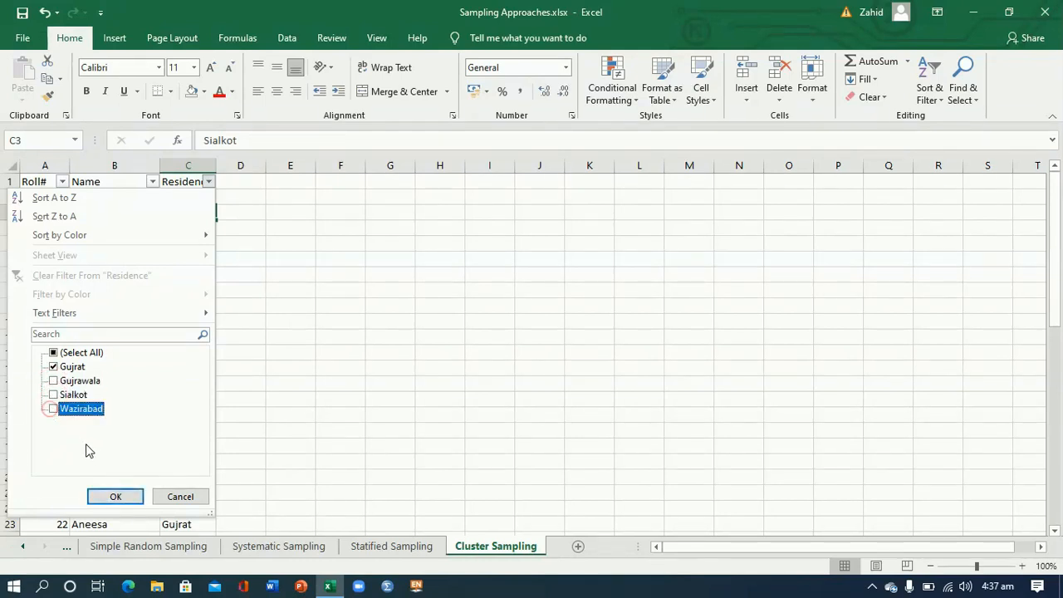
left_click(115, 497)
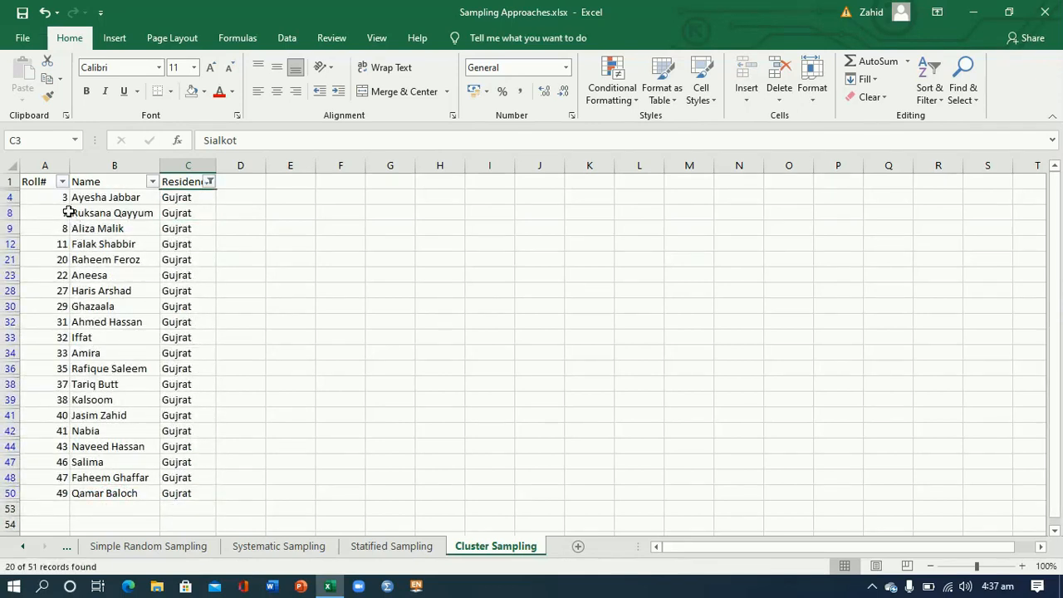
Try to copy all filtered names in B4:B50 as values to cell E8, and undo the paste
left_click_drag(84, 200, 97, 494)
right_click(97, 494)
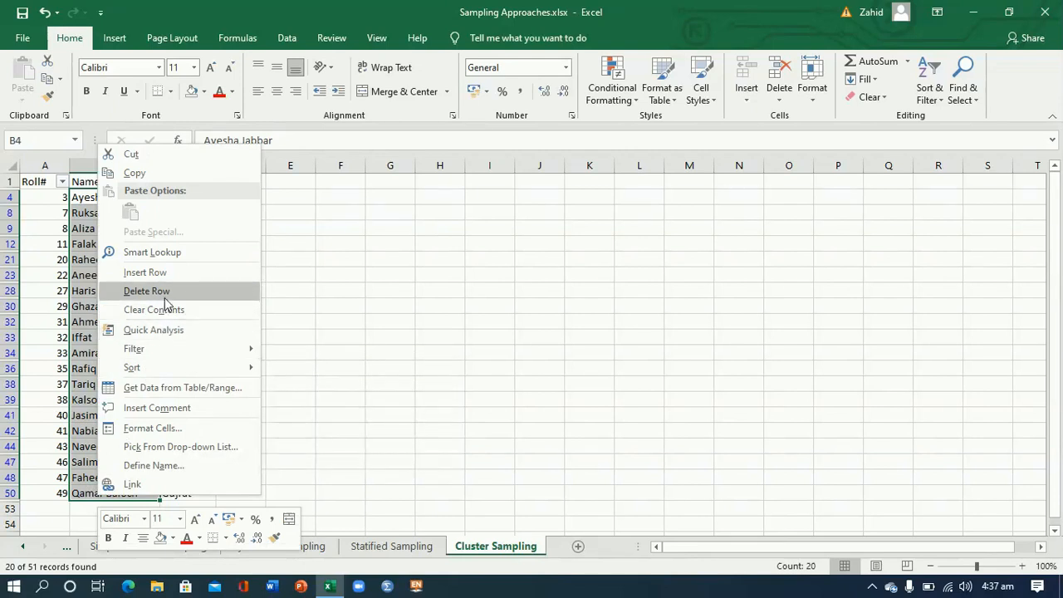
left_click(134, 173)
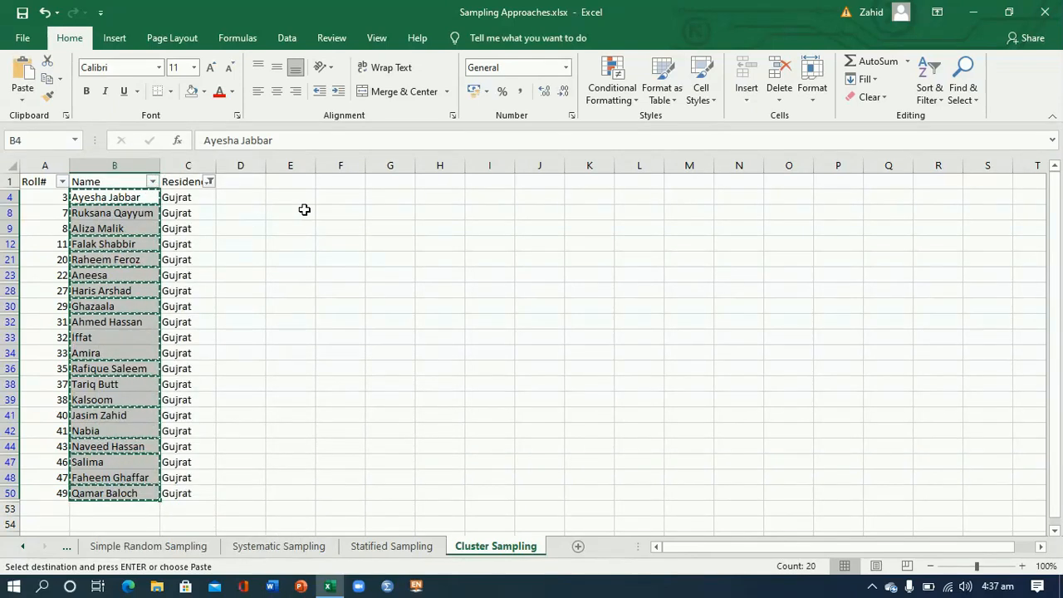
left_click(306, 212)
right_click(306, 212)
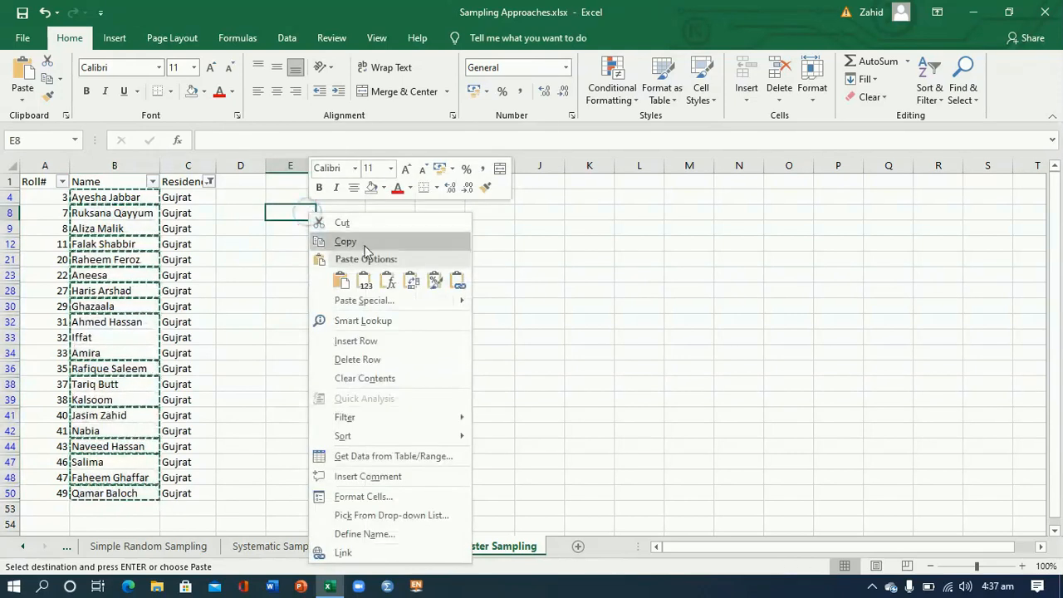
left_click(363, 283)
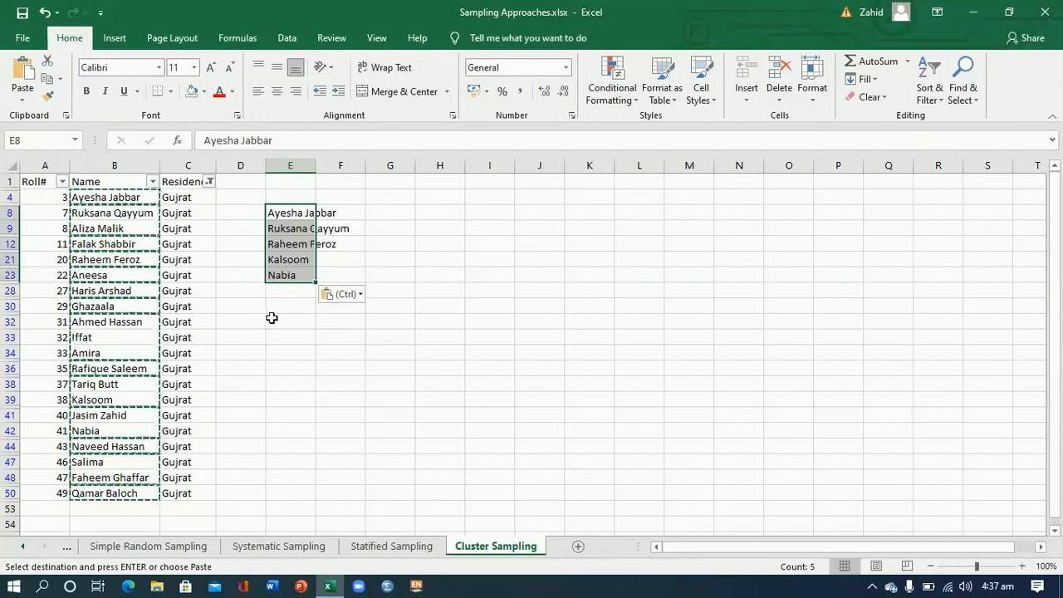
key("Escape")
key("ctrl+z")
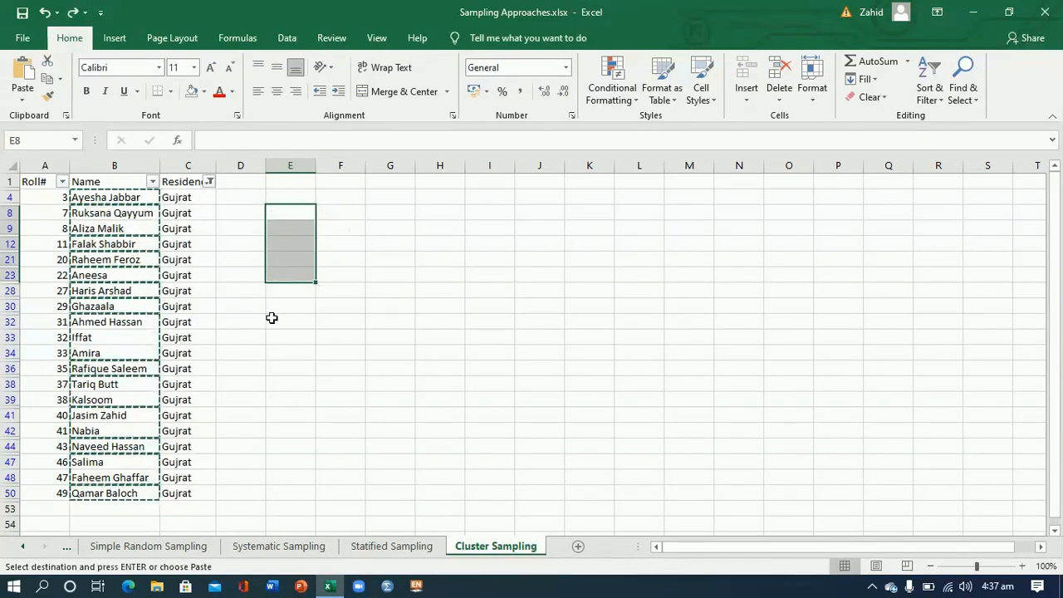
Copy the filtered Gujrat rows in A4:C50 to cell G8 and fit column H to its contents
left_click(107, 244)
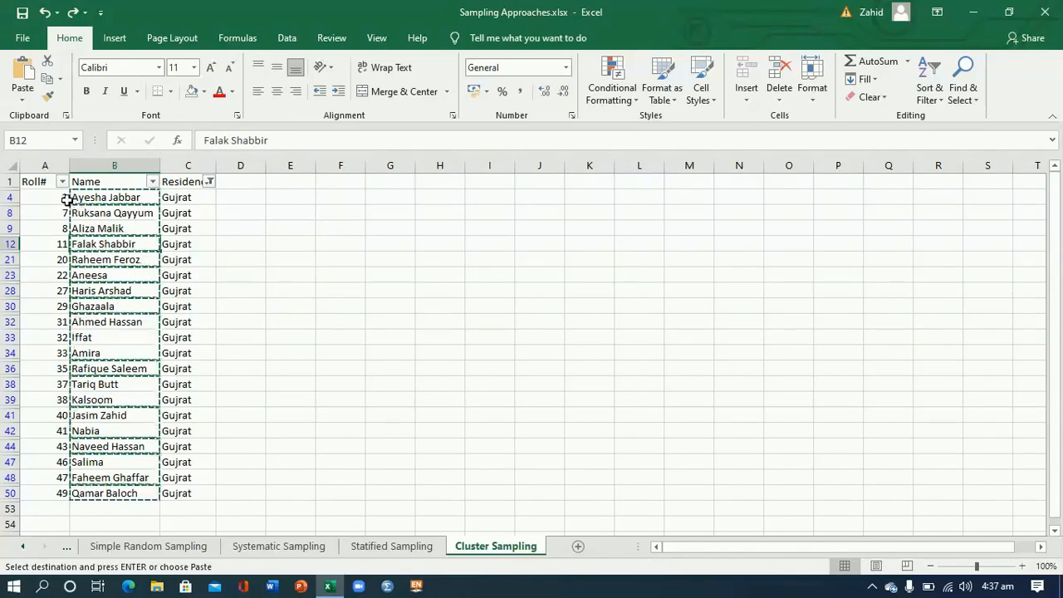
left_click_drag(50, 197, 166, 430)
left_click_drag(163, 470, 161, 493)
right_click(163, 495)
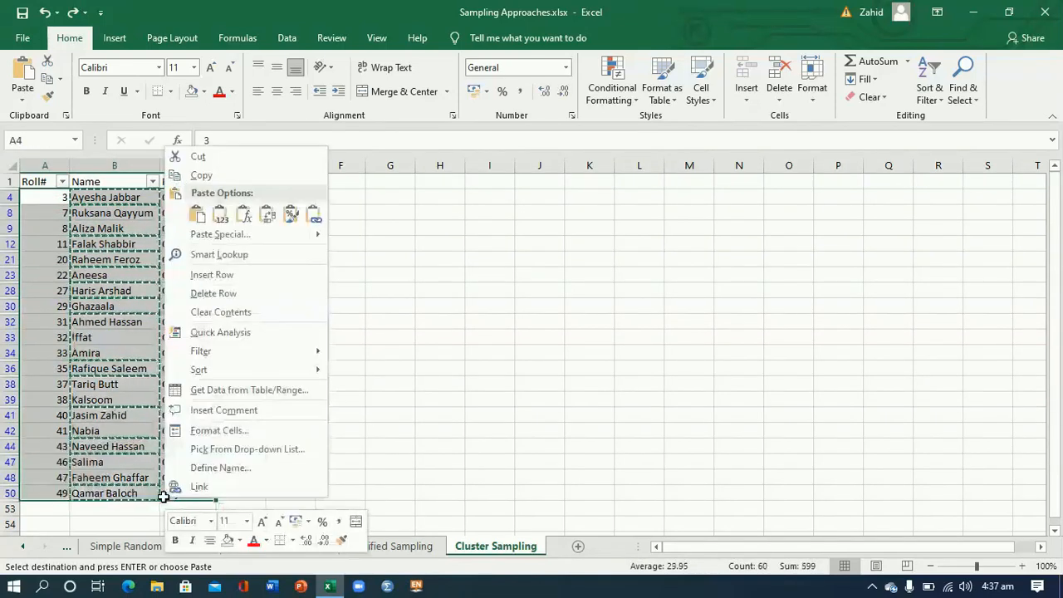
left_click(200, 177)
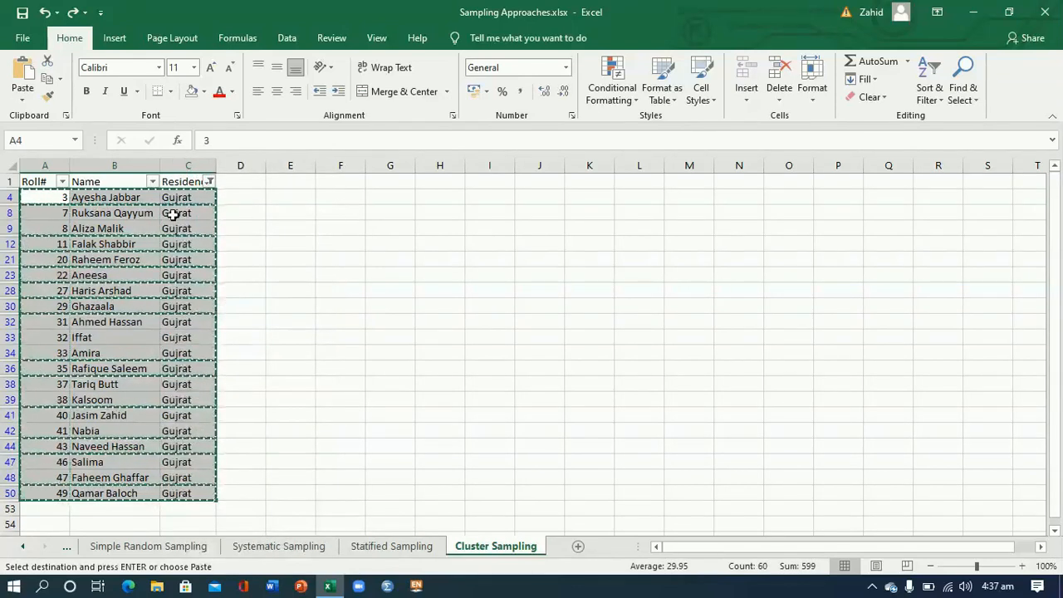
left_click(78, 213)
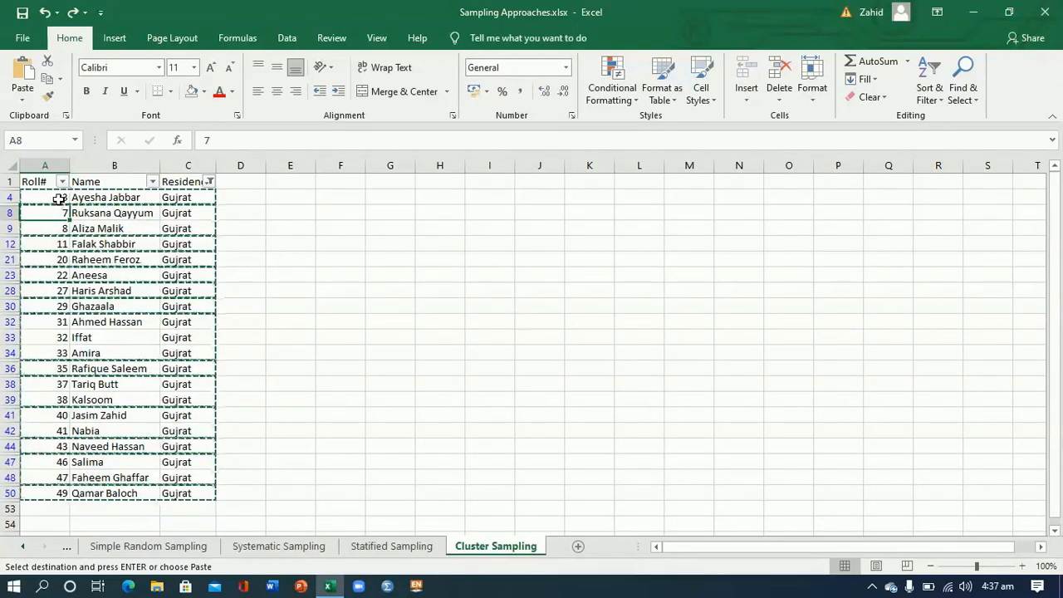
left_click_drag(59, 197, 204, 491)
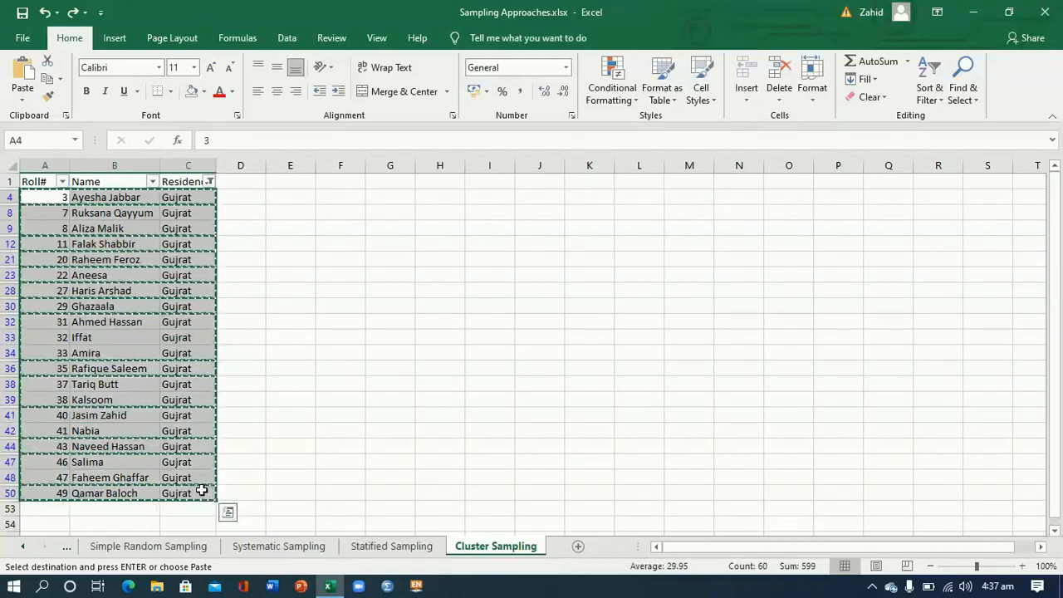
right_click(380, 214)
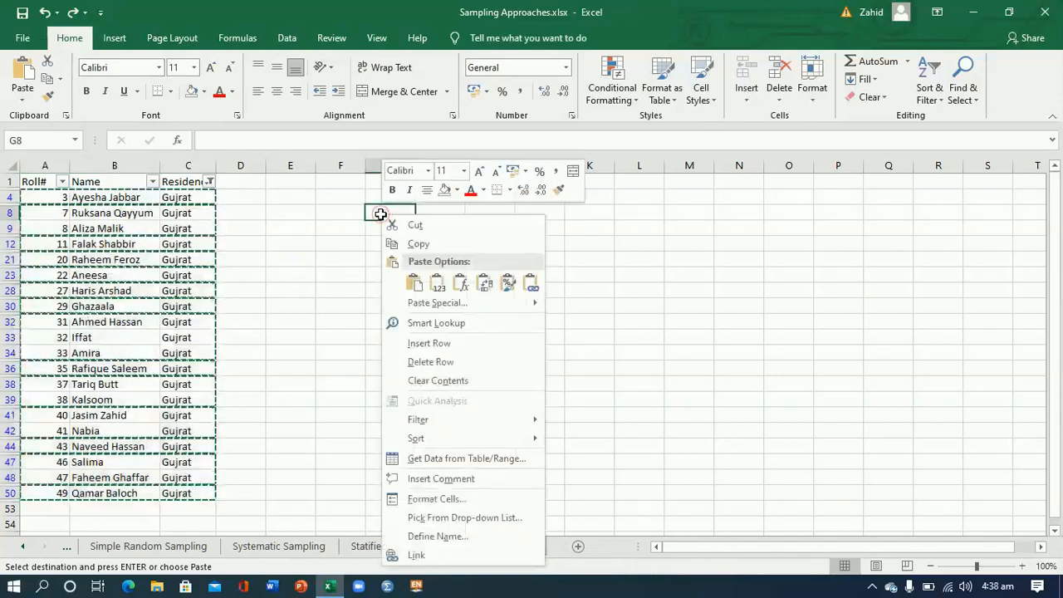
left_click(419, 281)
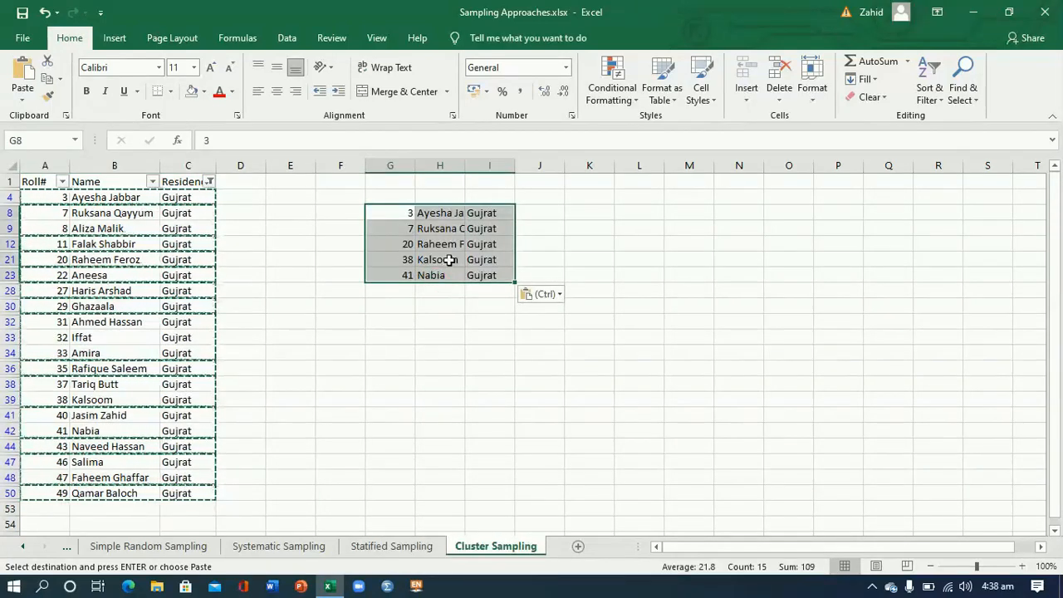
double_click(467, 171)
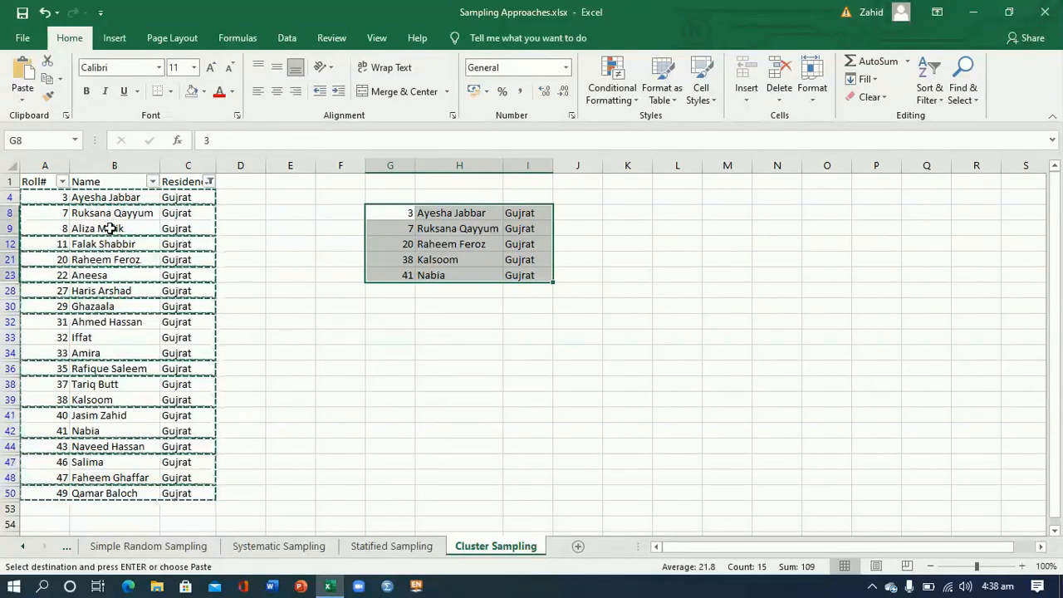
Clear the pasted block of roll numbers, names and residences in G8:I23
left_click_drag(404, 214, 517, 268)
key("ctrl+v")
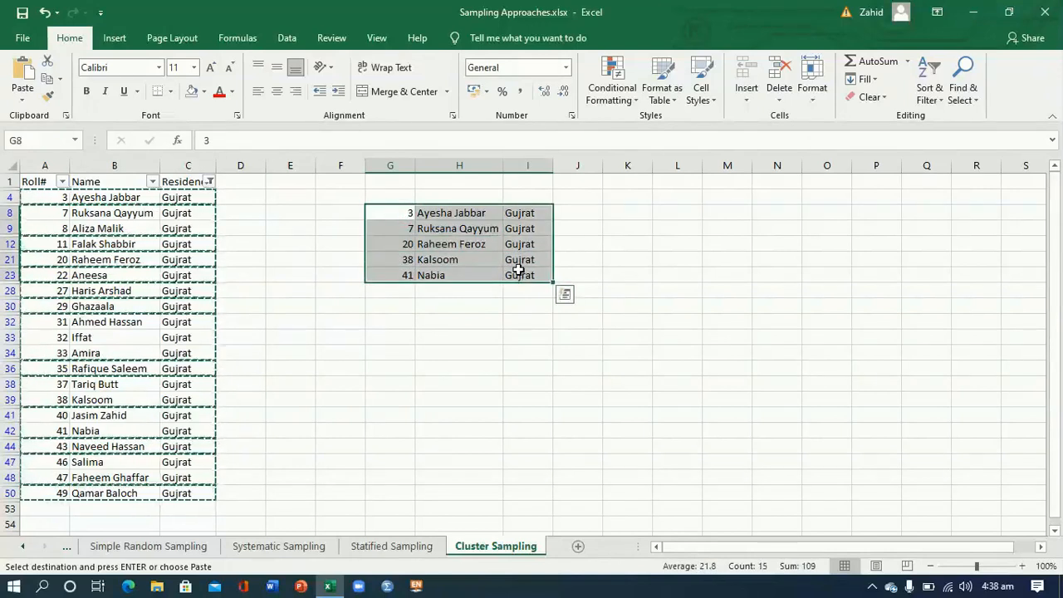
key("Delete")
left_click(343, 334)
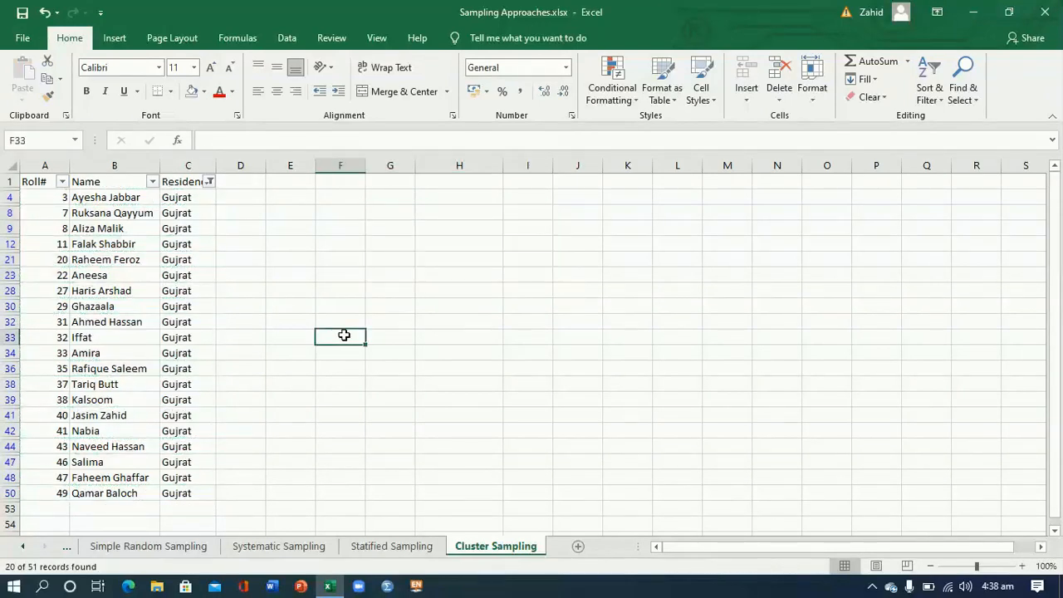
Copy the first two filtered names, in B4 and B8, one at a time into cells G8 and G9
left_click(87, 197)
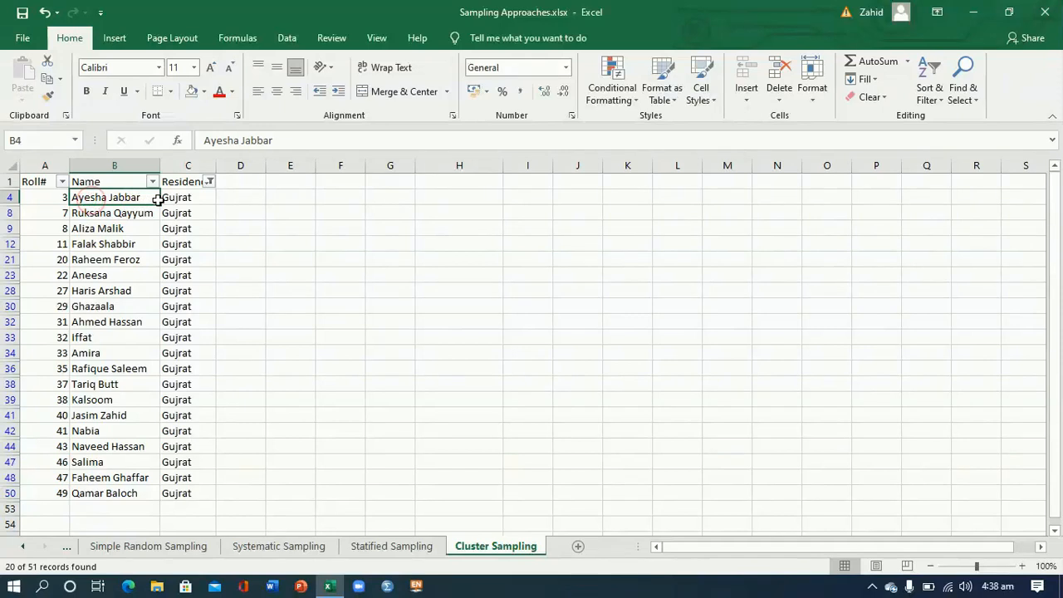
key("ctrl+c")
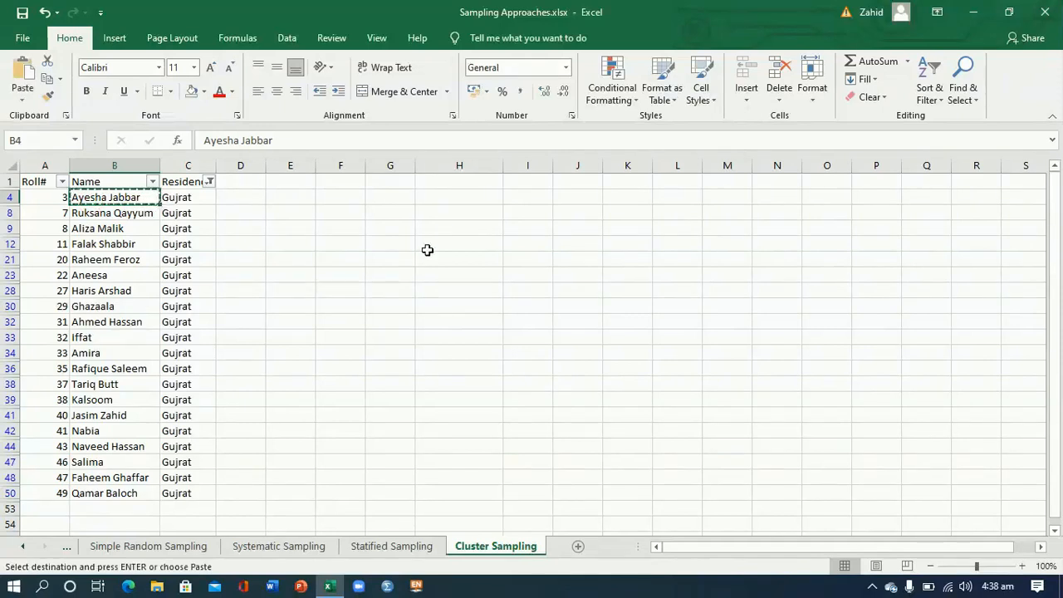
left_click(405, 215)
key("ctrl+v")
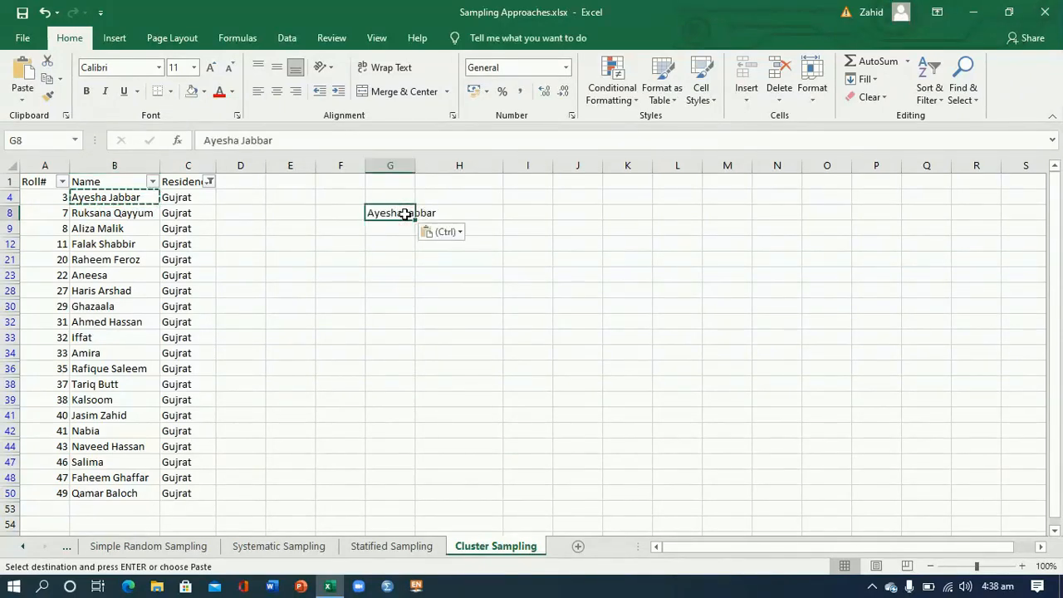
left_click(117, 214)
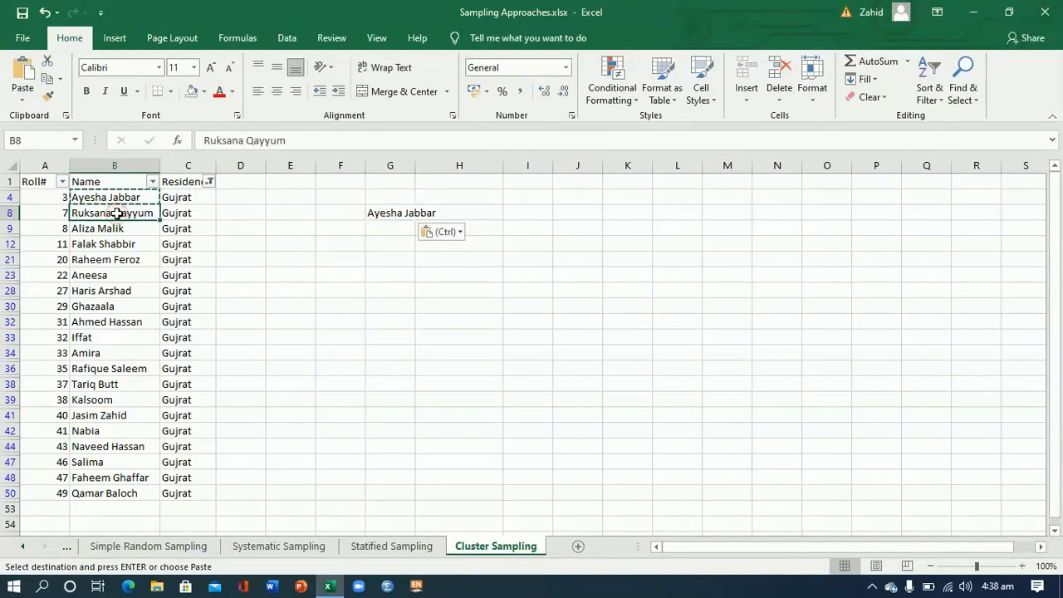
key("ctrl+c")
left_click(381, 227)
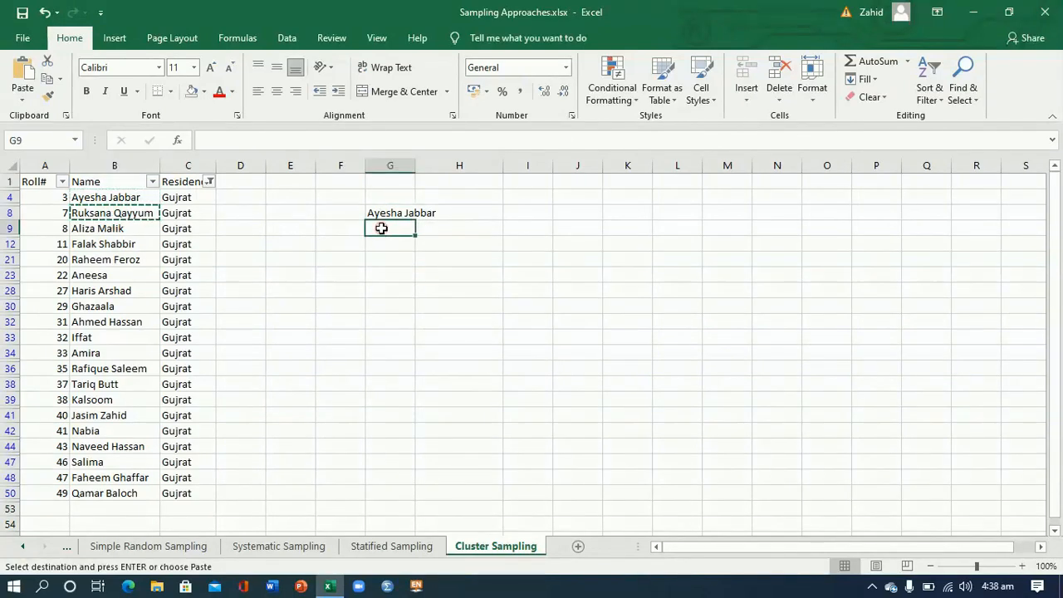
key("ctrl+v")
Copy the third and fourth filtered names, in B9 and B12, one at a time into cells G12 and G21
left_click(127, 230)
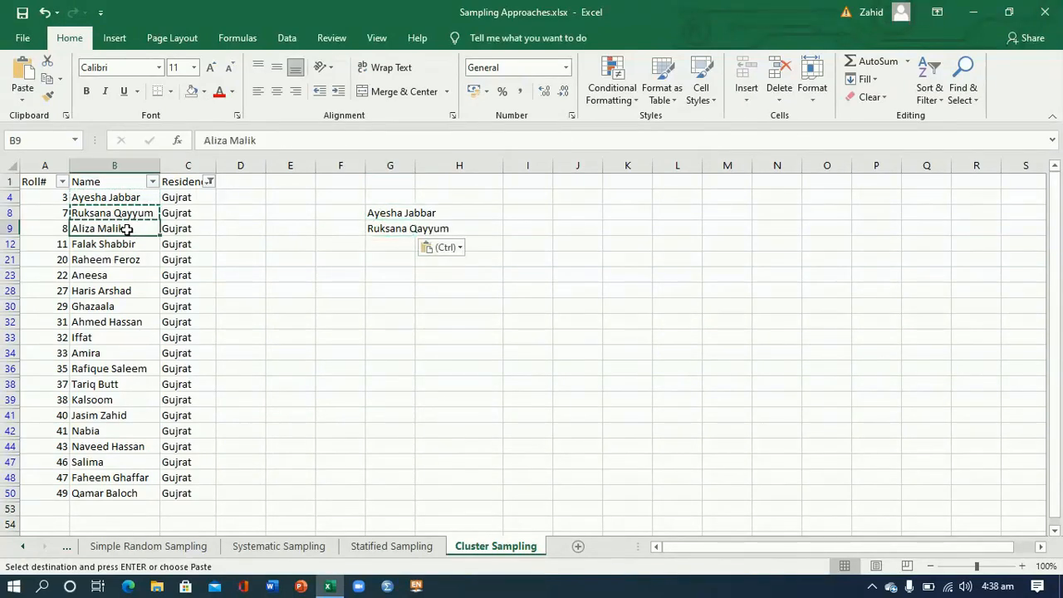
key("ctrl+c")
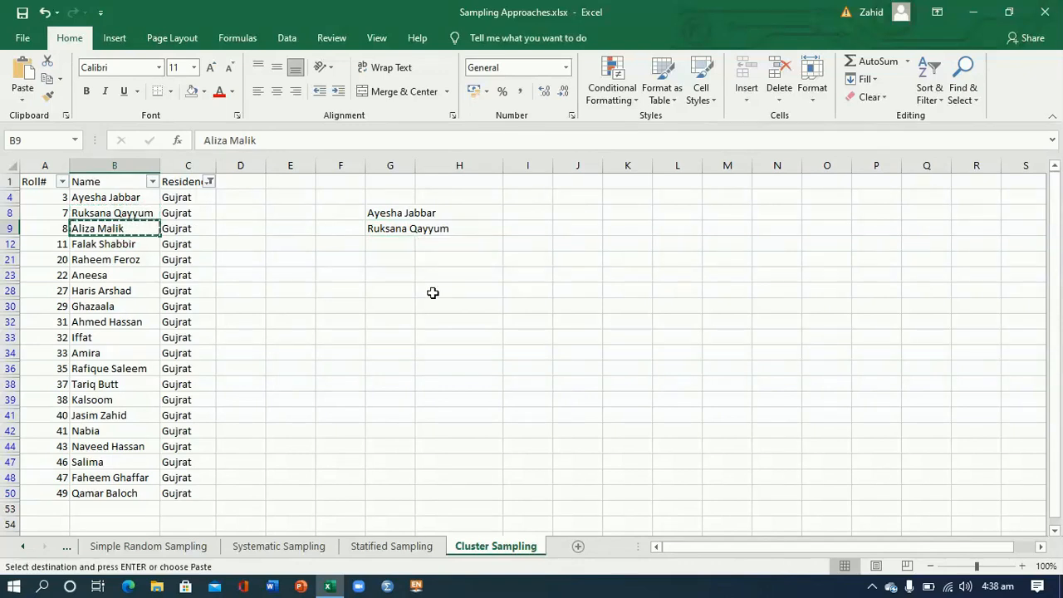
left_click(384, 245)
key("ctrl+v")
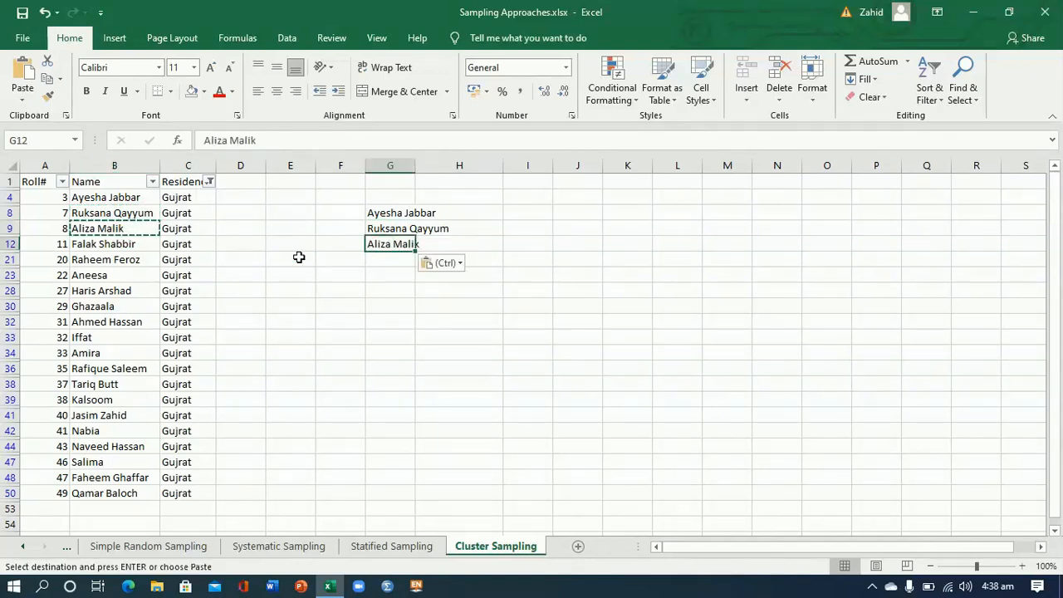
left_click(119, 245)
key("ctrl+c")
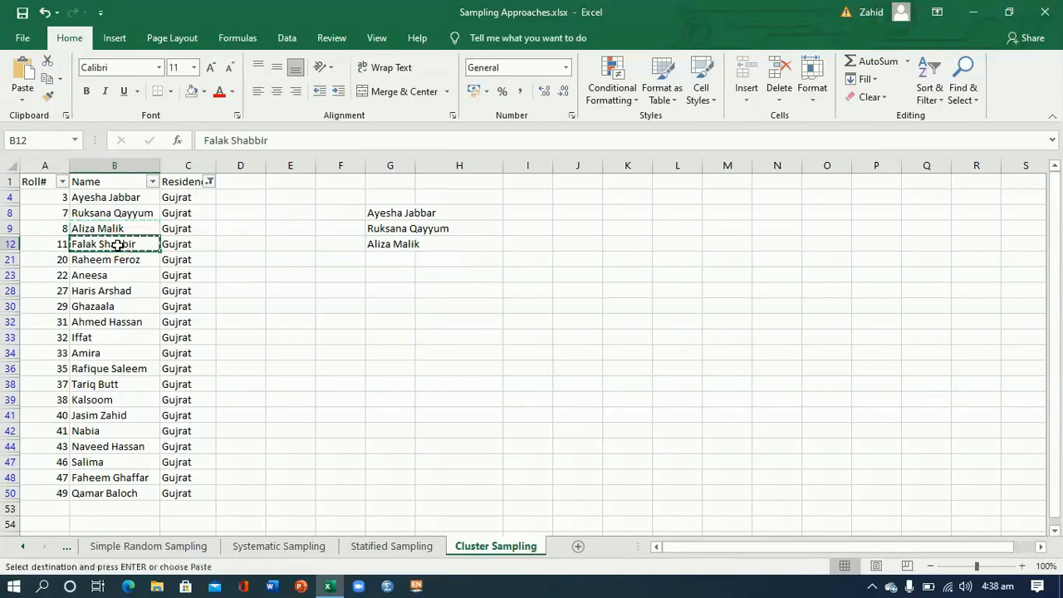
left_click(380, 261)
key("ctrl+v")
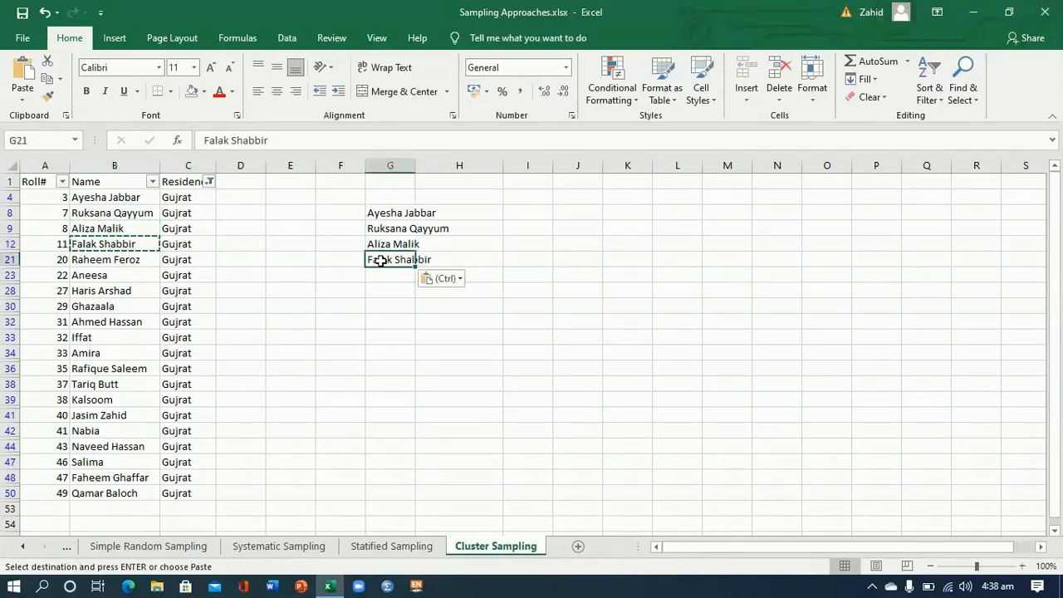
Copy the fifth filtered name, in B21, into cell G23 of the separate list
left_click(141, 260)
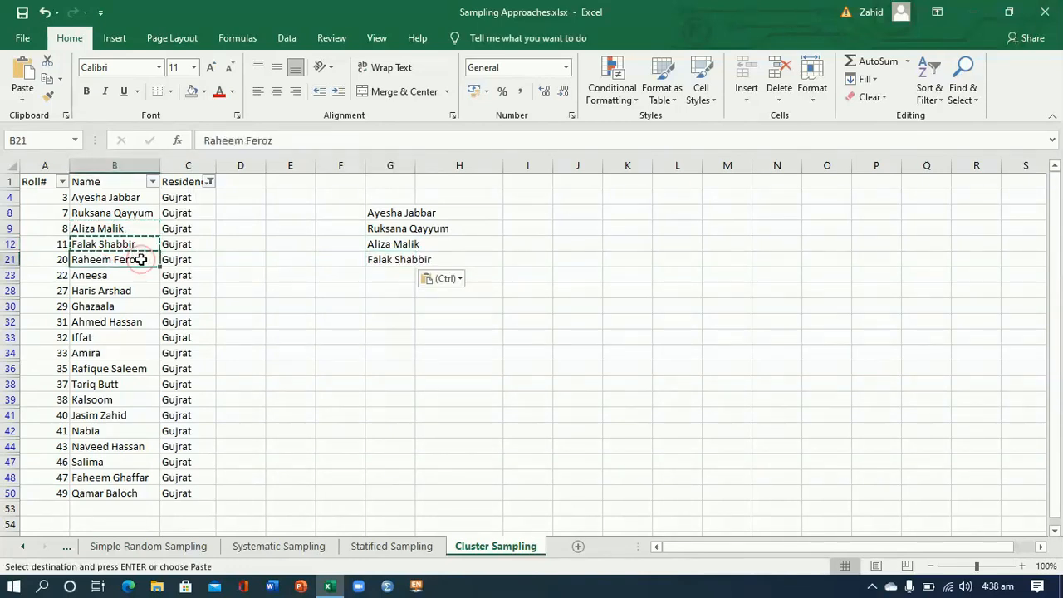
key("ctrl+c")
left_click(380, 272)
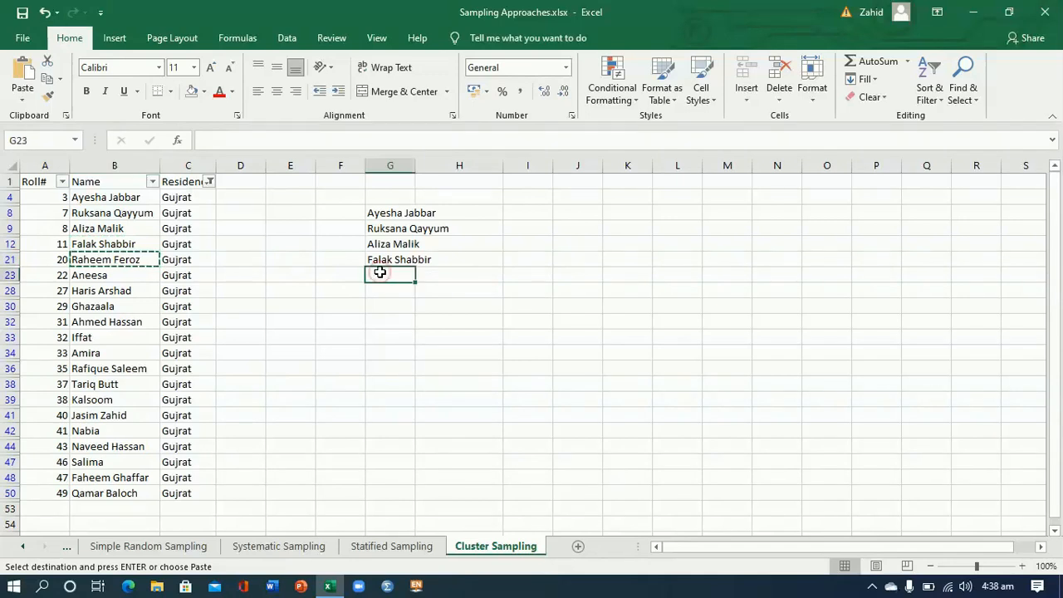
key("ctrl+v")
left_click(109, 276)
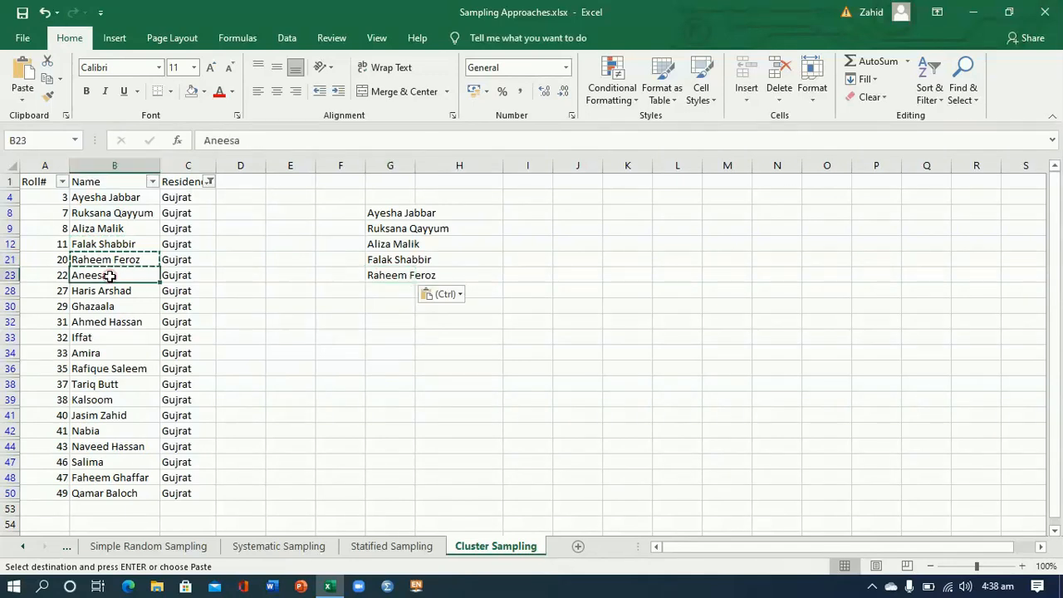
key("ctrl+c")
double_click(394, 289)
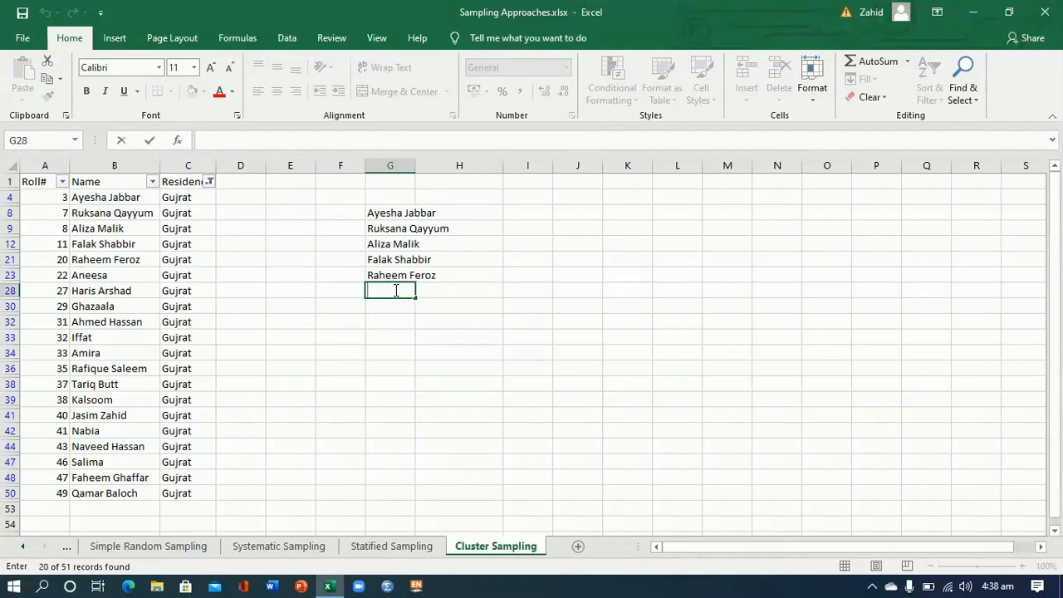
left_click(390, 312)
left_click(385, 293)
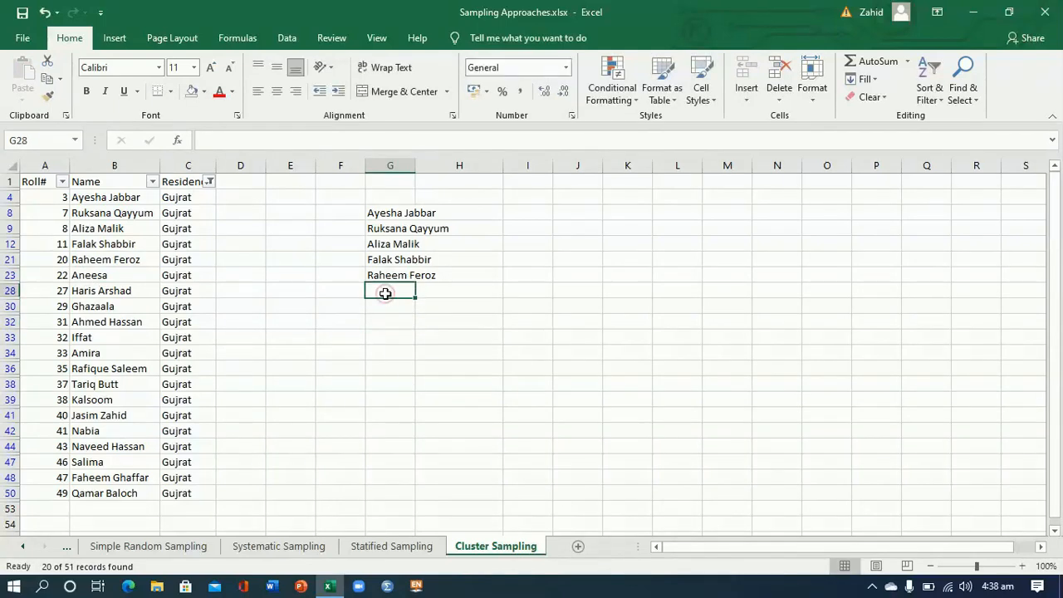
Copy the sixth and seventh filtered names, in B23 and B28, one at a time into cells G28 and G30
left_click(99, 277)
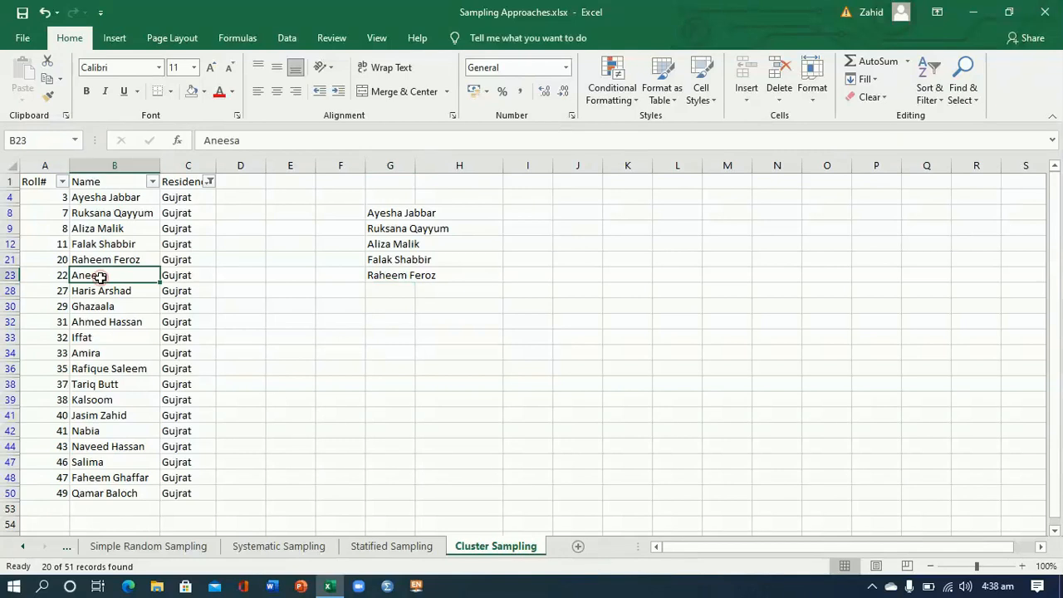
key("ctrl+c")
left_click(387, 287)
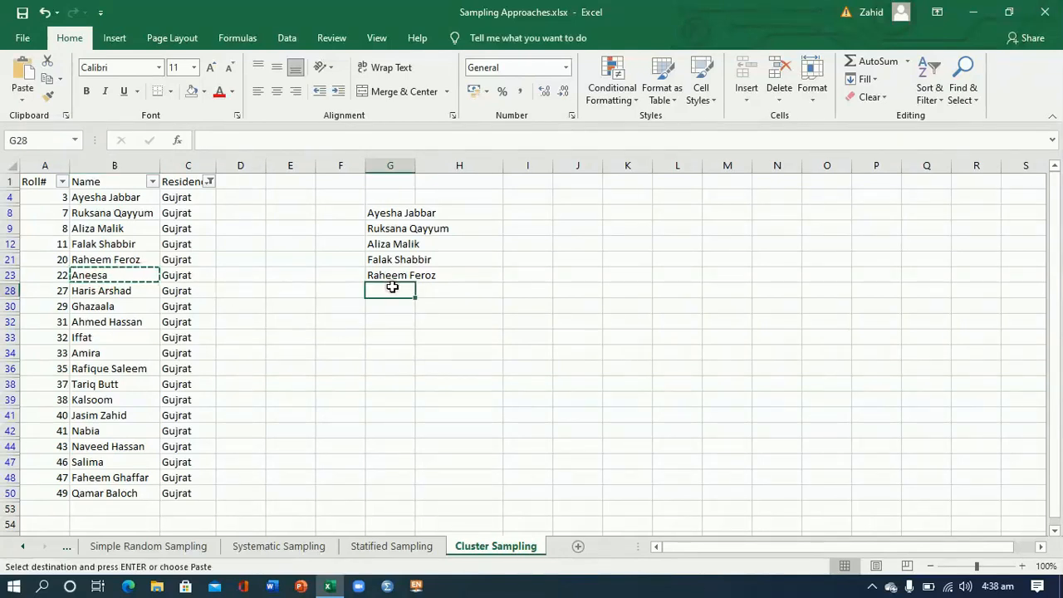
key("ctrl+v")
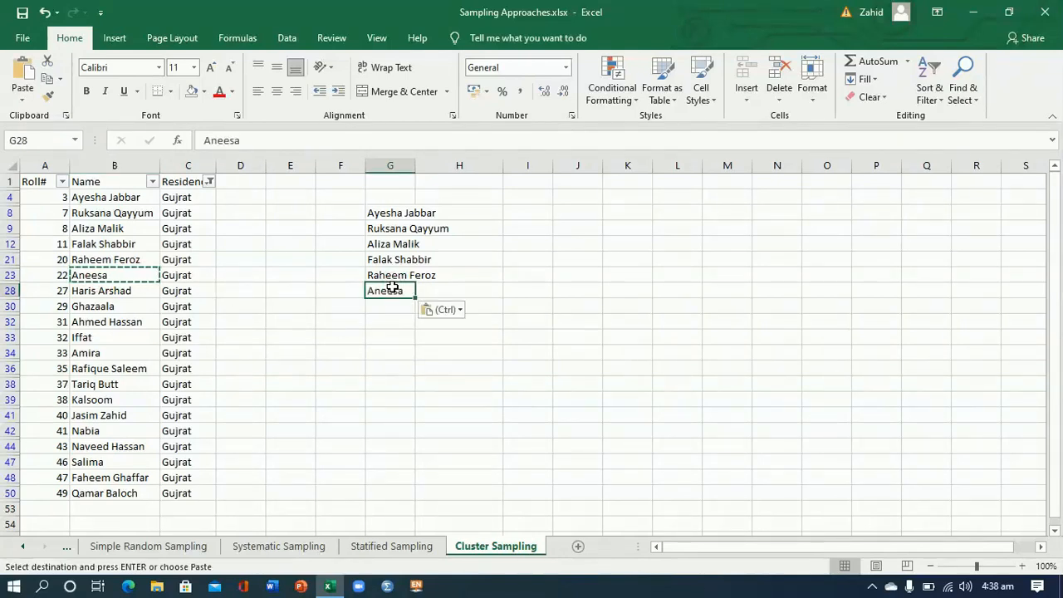
left_click(126, 291)
key("ctrl+c")
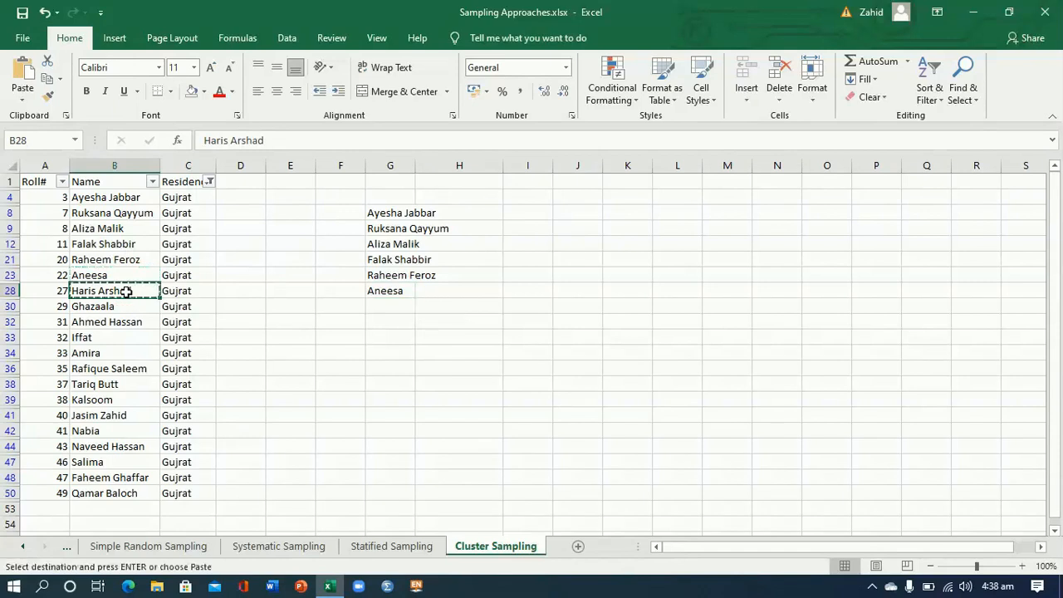
left_click(379, 304)
key("ctrl+v")
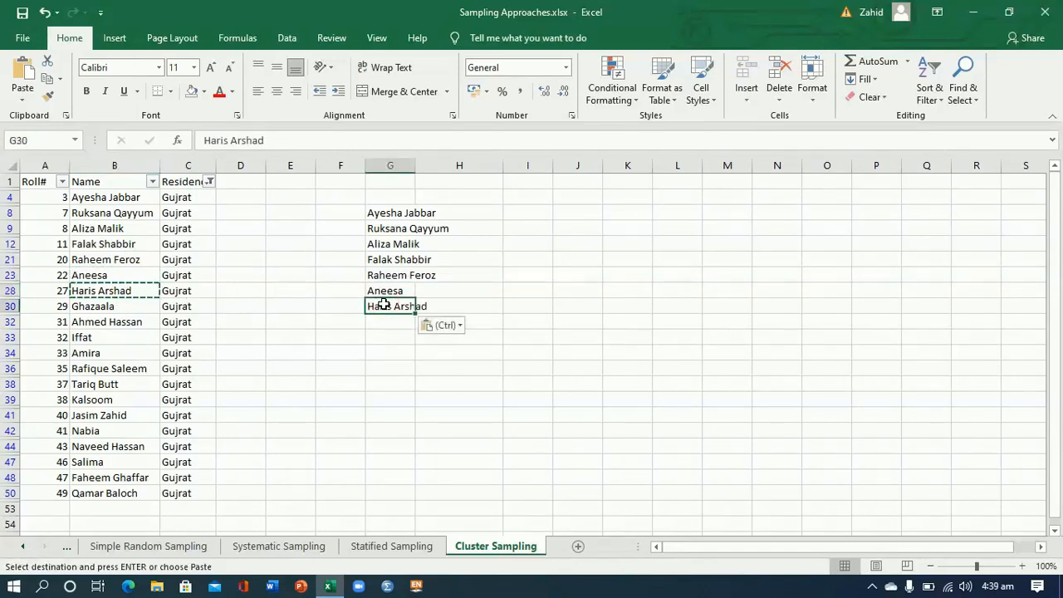
Copy the eighth and ninth filtered names, in B30 and B32, one at a time into cells G32 and G33
left_click(113, 305)
key("ctrl+c")
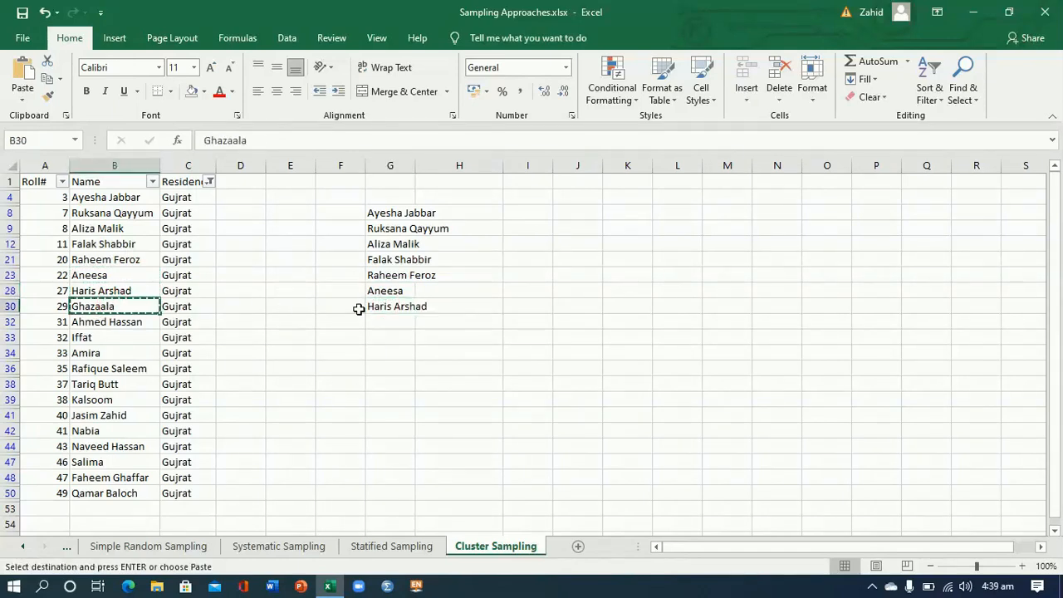
left_click(385, 319)
key("ctrl+v")
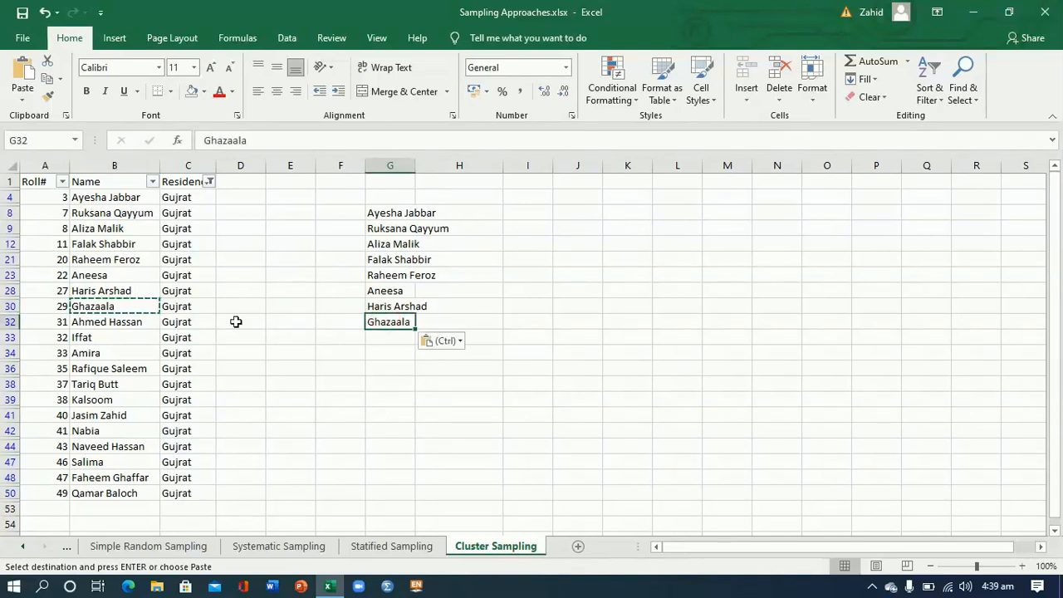
left_click(114, 323)
key("ctrl+c")
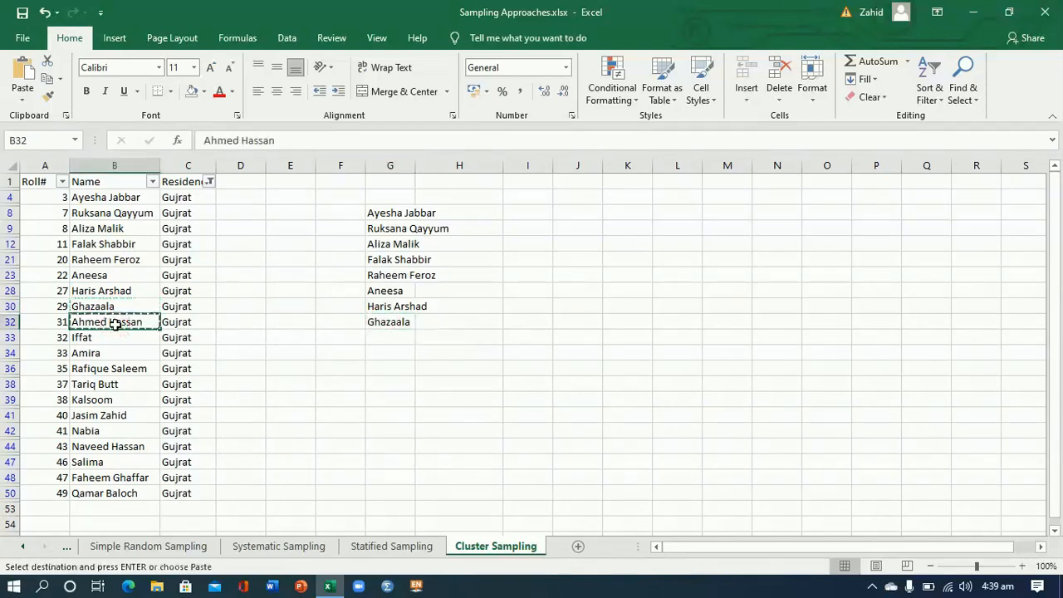
left_click(411, 338)
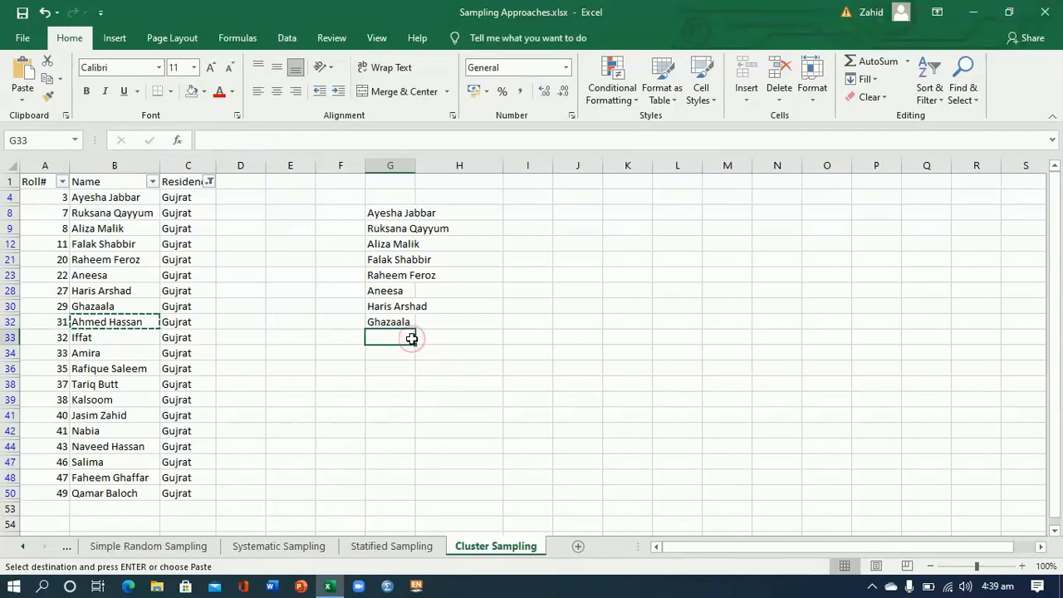
key("ctrl+v")
Copy the names in B33 and B34 one at a time into cells G34 and G36
left_click(97, 338)
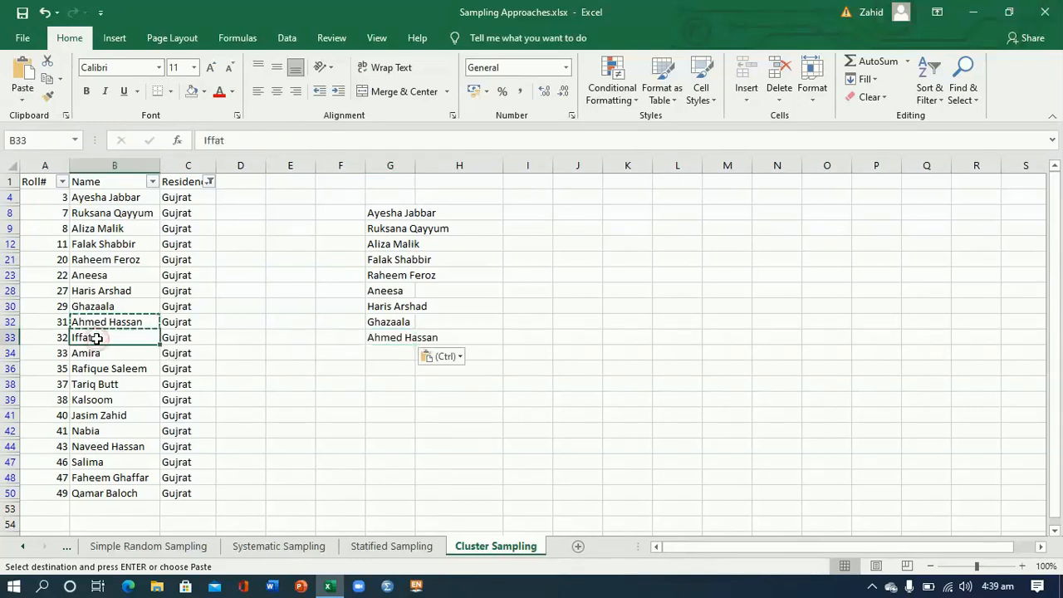
key("ctrl+c")
left_click(395, 350)
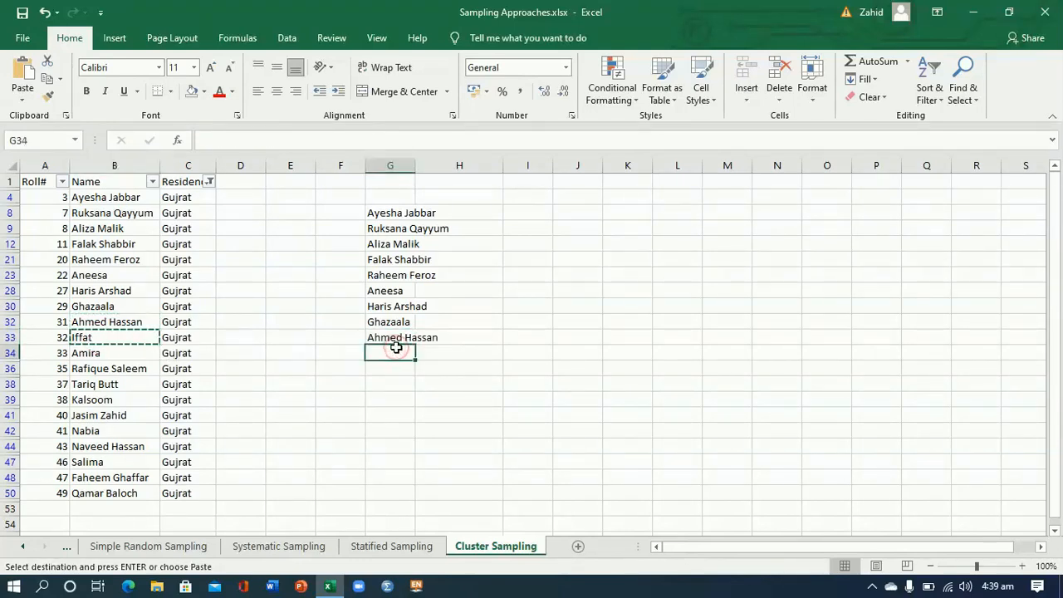
key("ctrl+v")
left_click(118, 354)
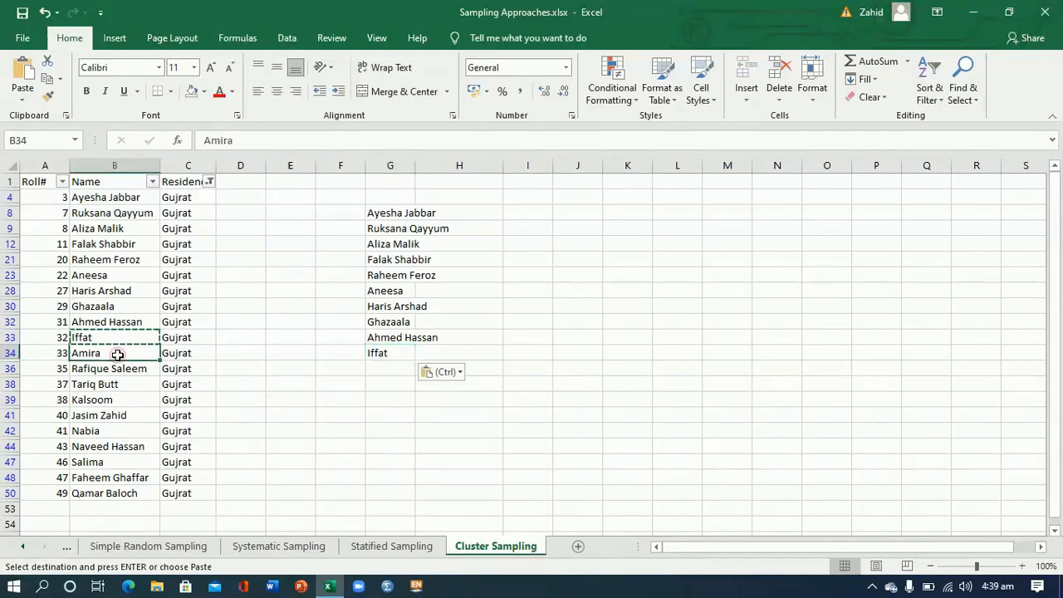
left_click(375, 369)
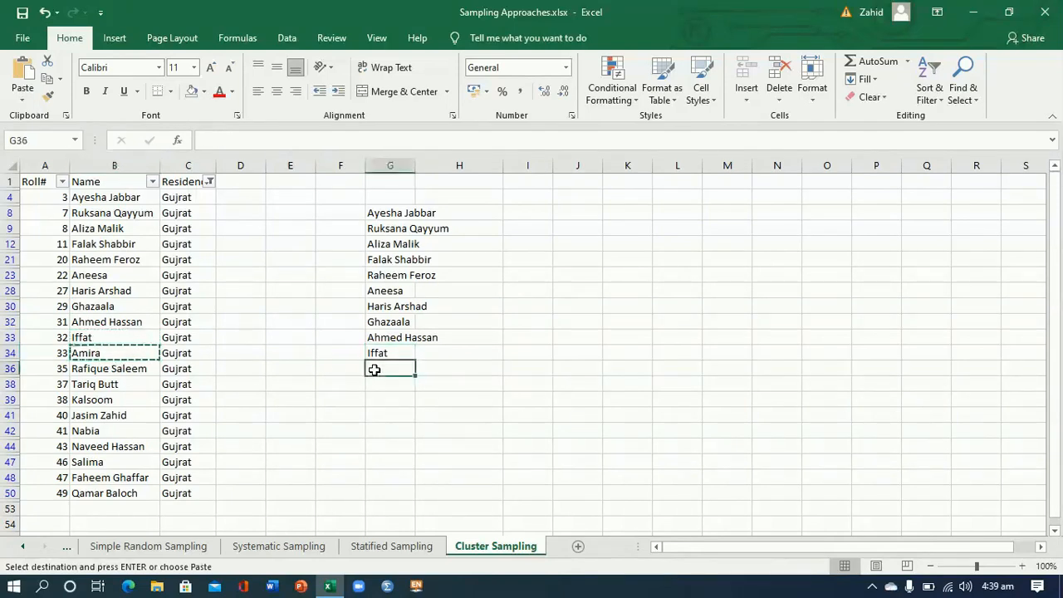
key("ctrl+v")
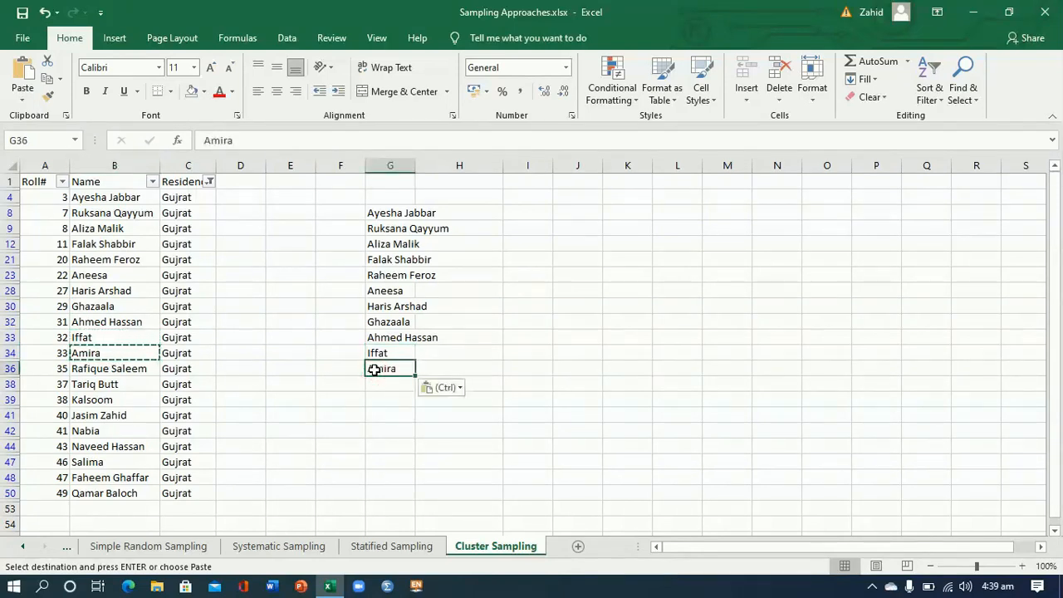
Copy the name in B36 into cell G38 and fit column G to its contents
left_click(93, 370)
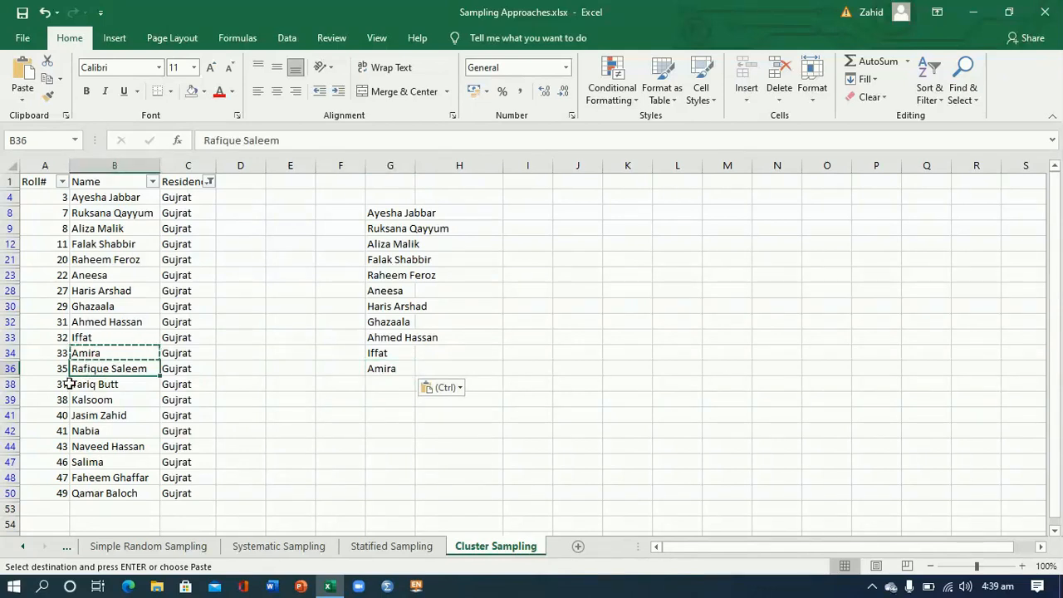
key("ctrl+c")
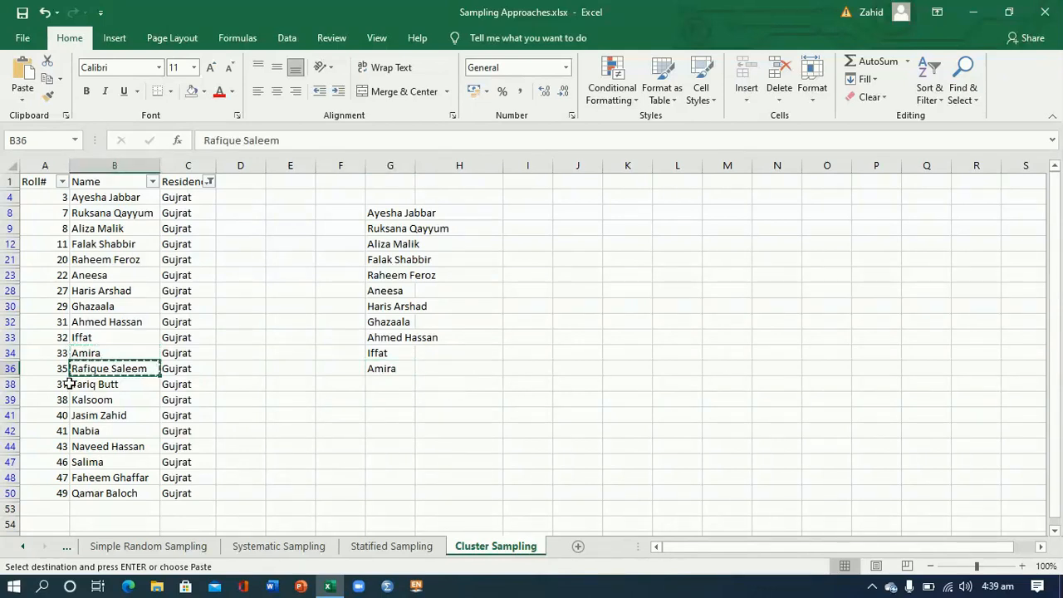
left_click(379, 385)
key("ctrl+v")
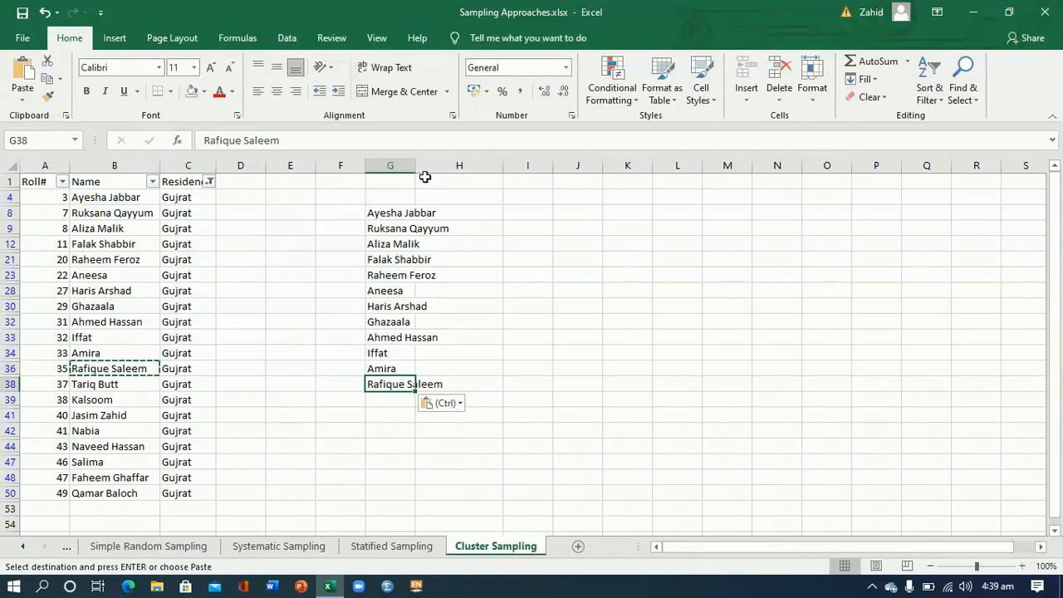
double_click(415, 166)
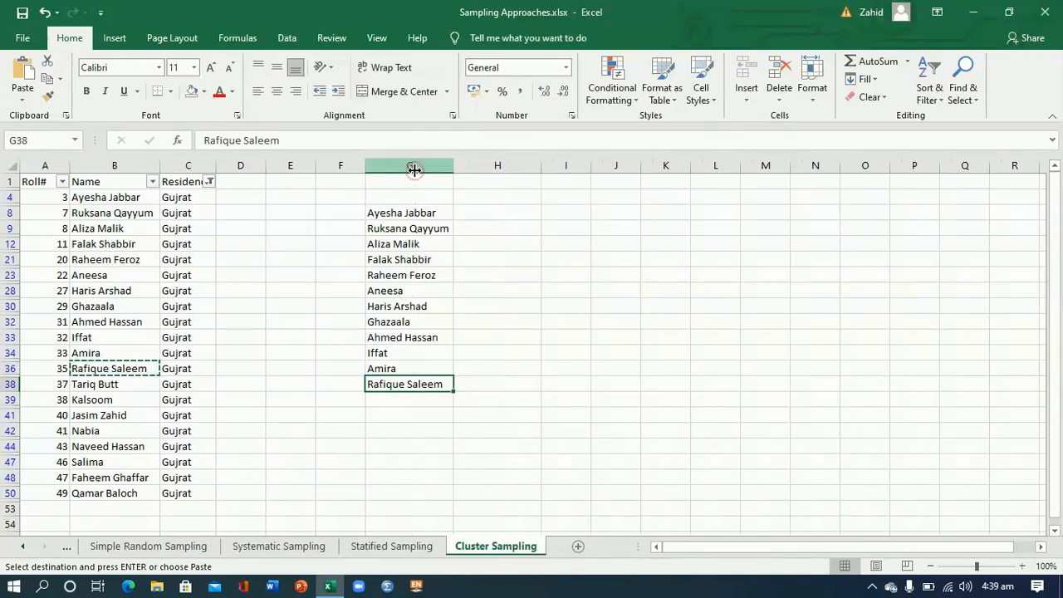
Enter the heading Gujrat in cell G4 above the copied names
left_click(420, 197)
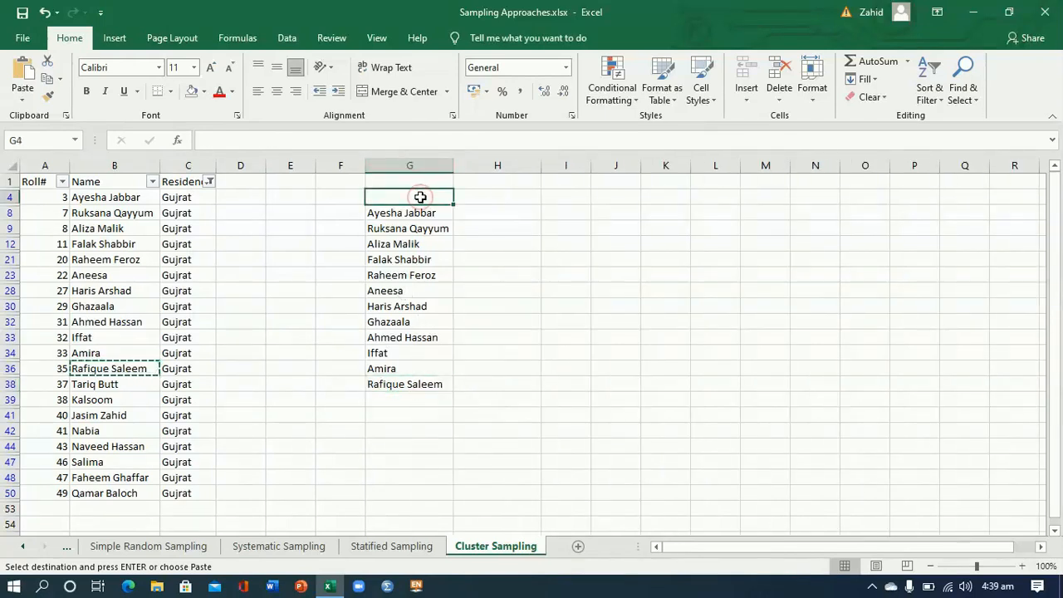
key("Escape")
type("Gujrat")
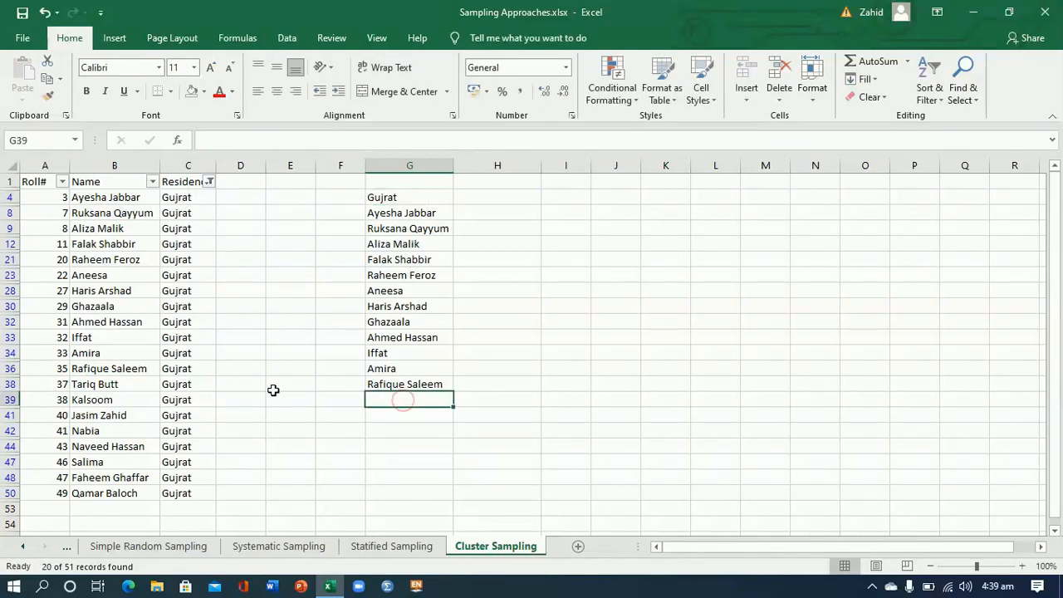
left_click(102, 384)
left_click_drag(102, 384, 110, 492)
key("ctrl+c")
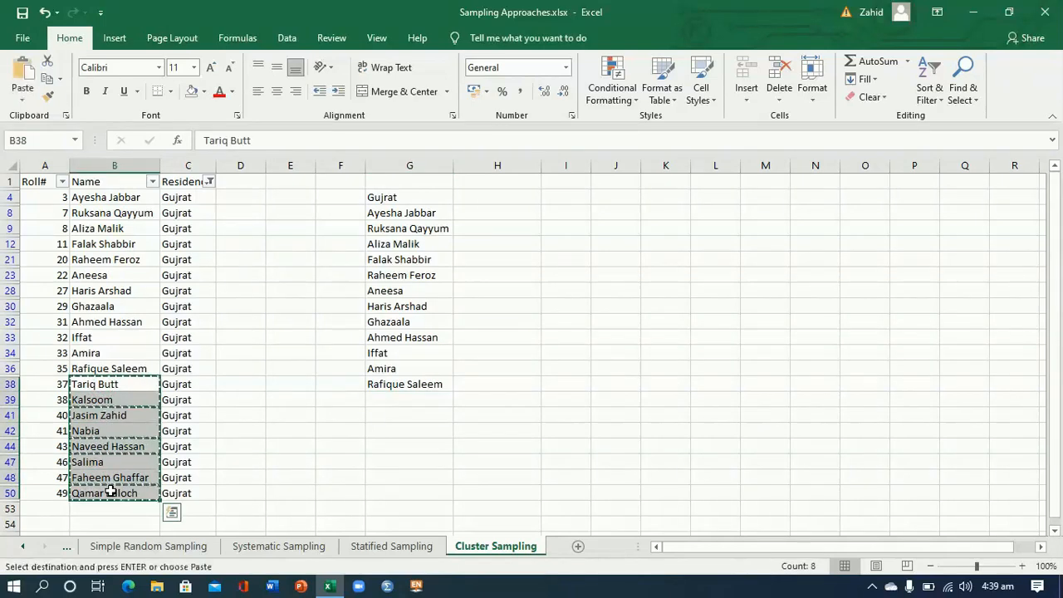
left_click(109, 427)
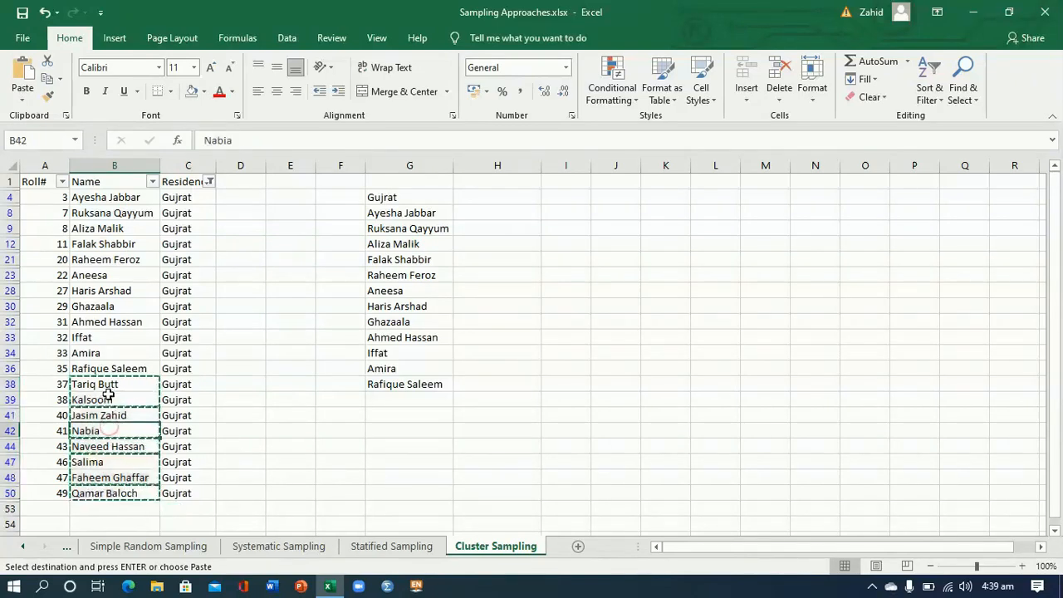
Copy the names in B38 and B39 one at a time into cells G39 and G41
left_click(108, 386)
key("ctrl+c")
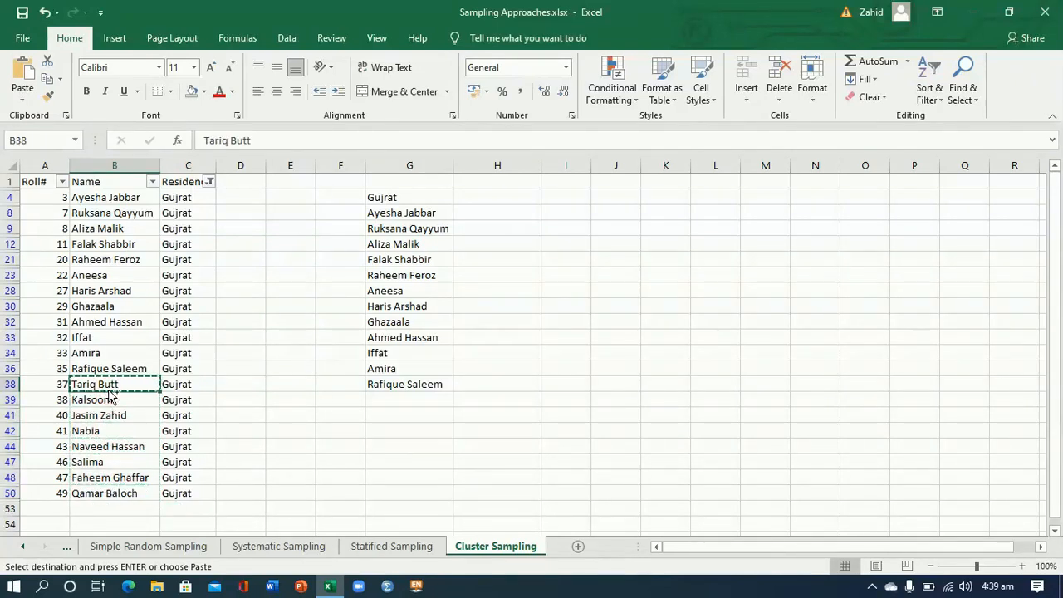
left_click(387, 400)
key("ctrl+v")
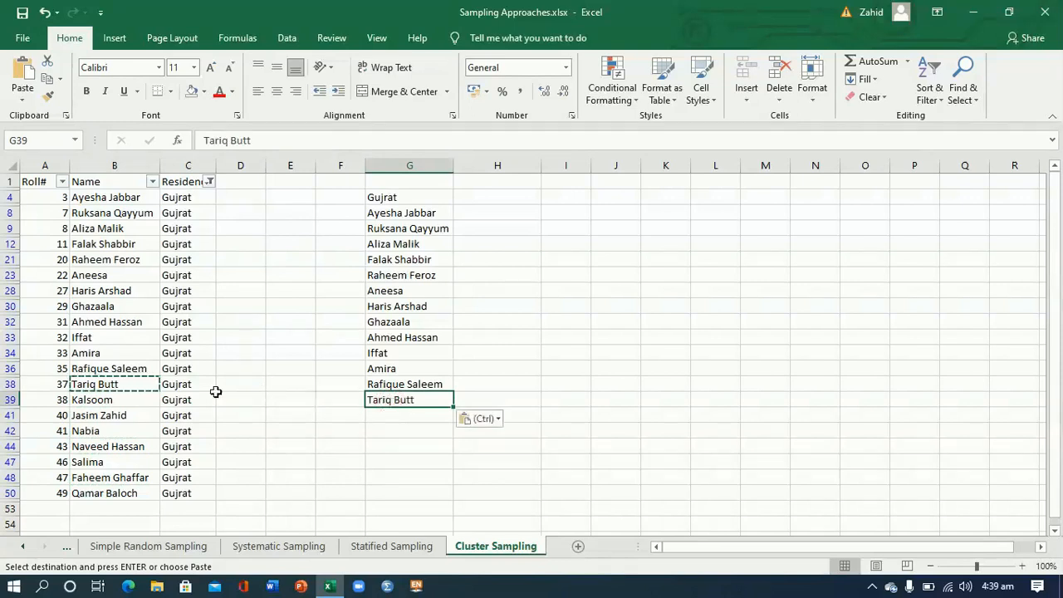
left_click(108, 396)
key("ctrl+c")
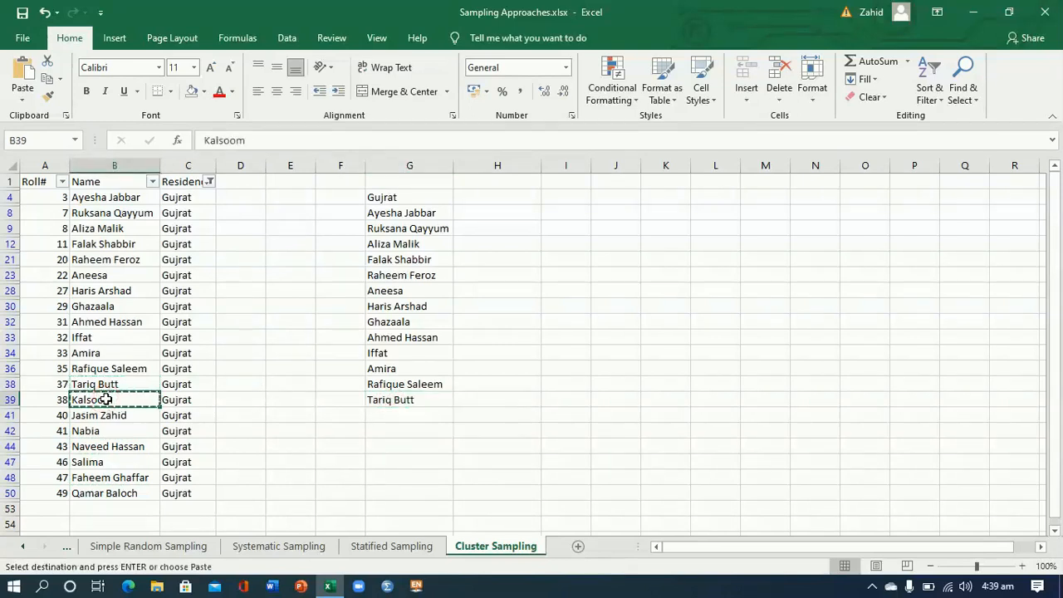
left_click(375, 415)
key("ctrl+v")
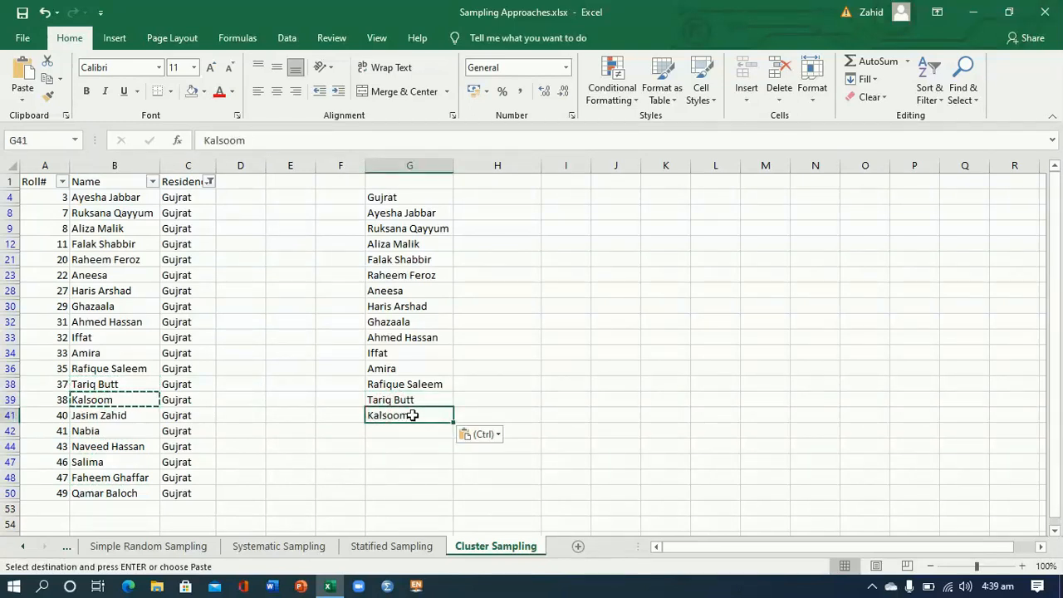
Copy the name in B41 into cell G42 of the Gujrat list
left_click(135, 417)
key("ctrl+c")
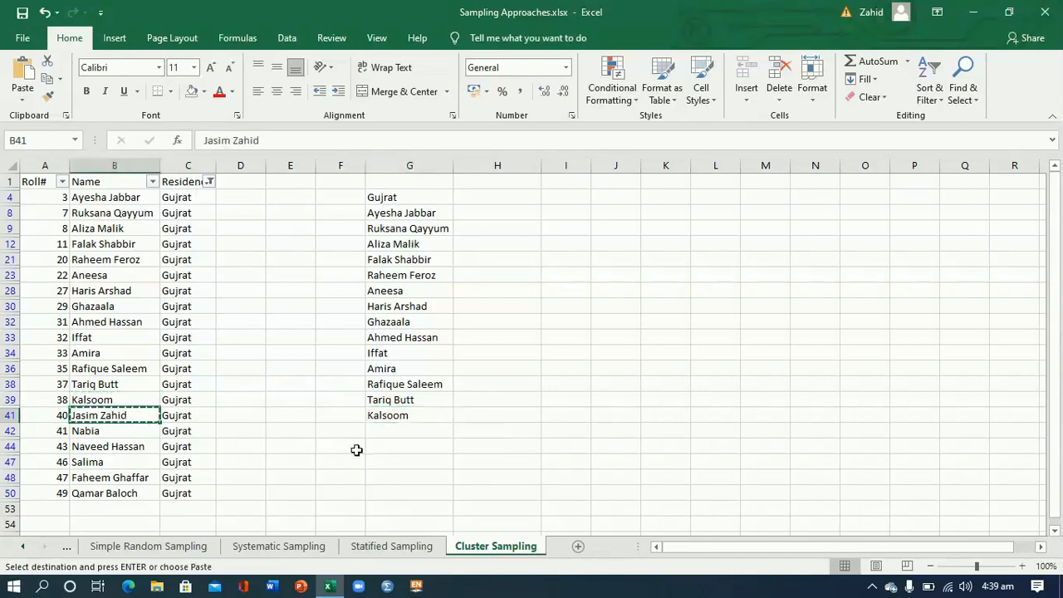
left_click(380, 435)
key("ctrl+v")
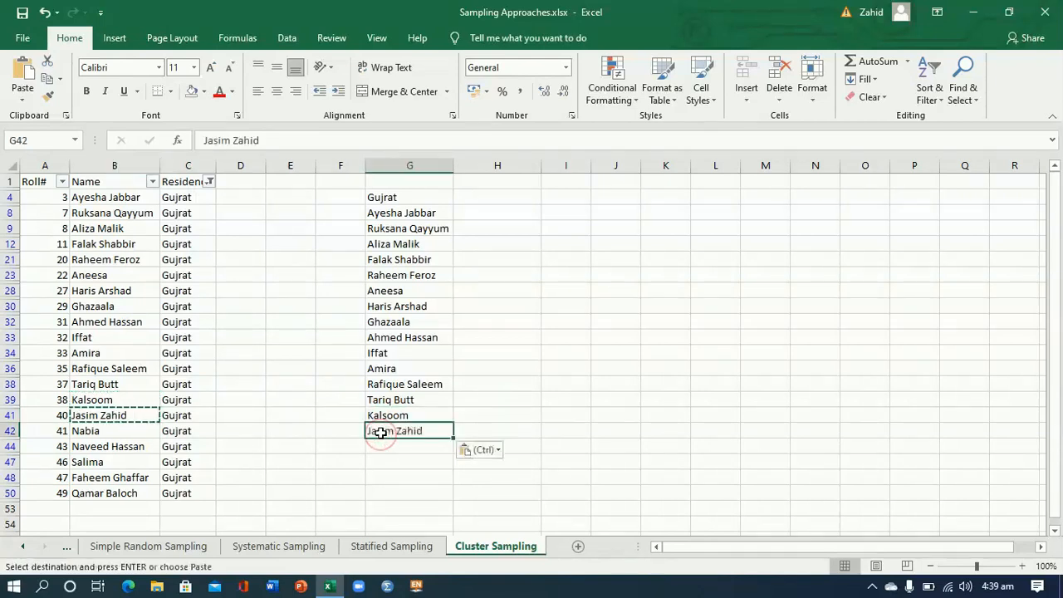
left_click(96, 430)
key("ctrl+c")
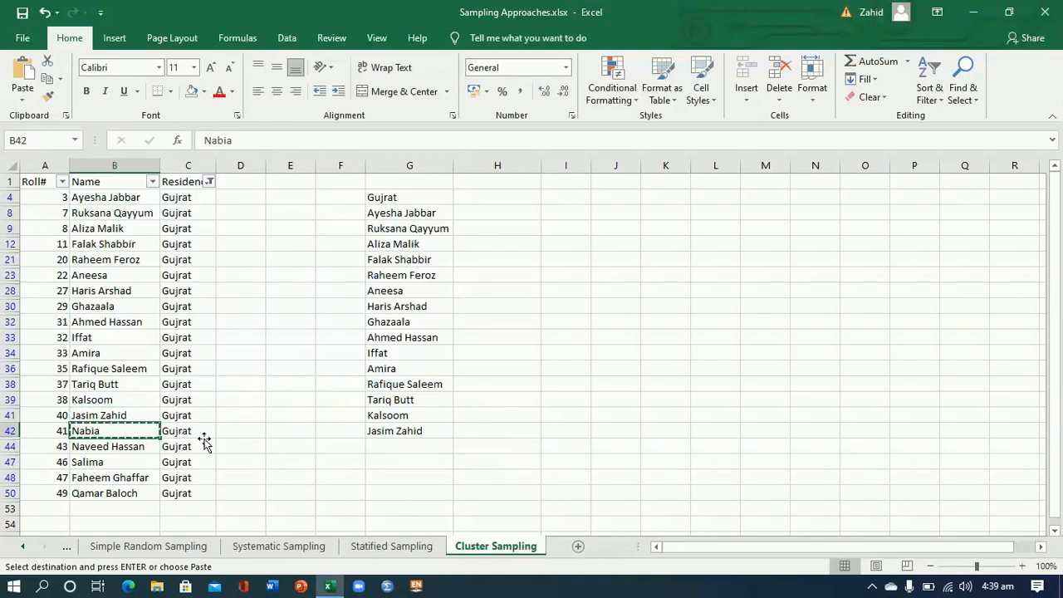
left_click(381, 444)
key("ctrl+c")
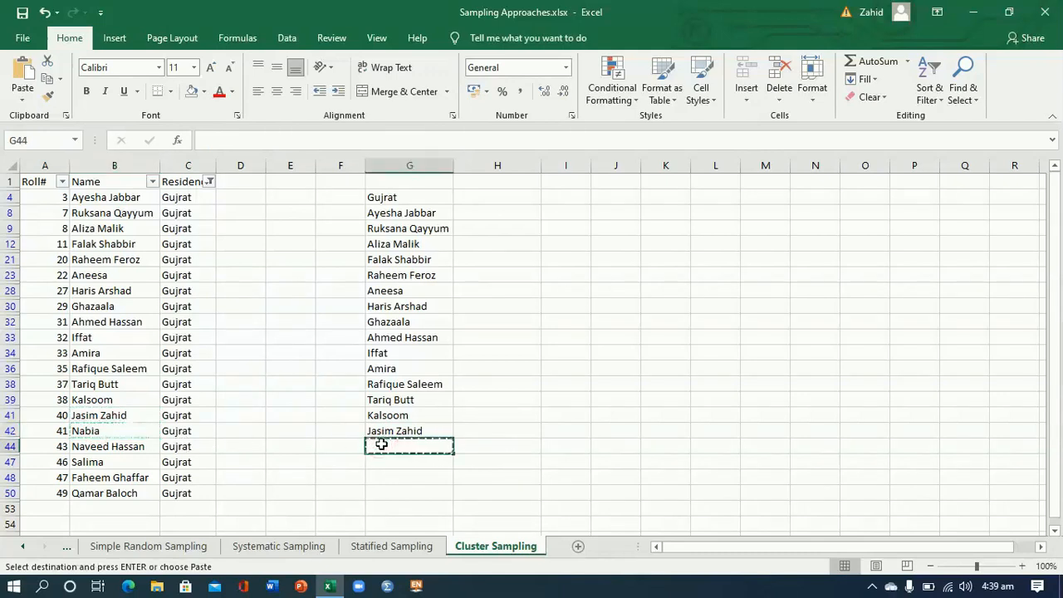
key("ctrl+z")
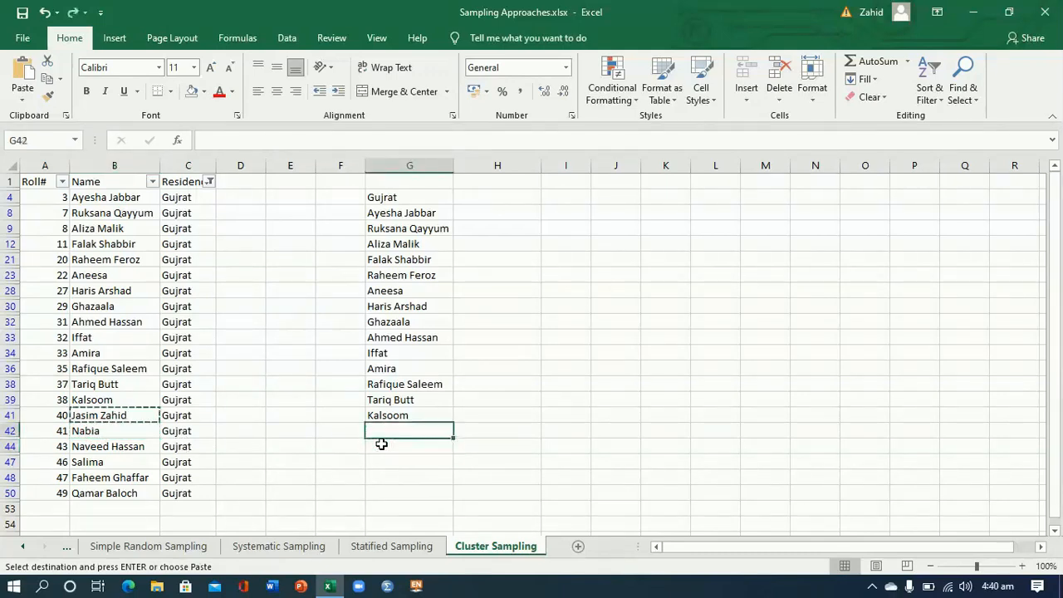
key("ctrl+v")
Copy the names in B42 and B44 one at a time into cells G44 and G47
left_click(103, 433)
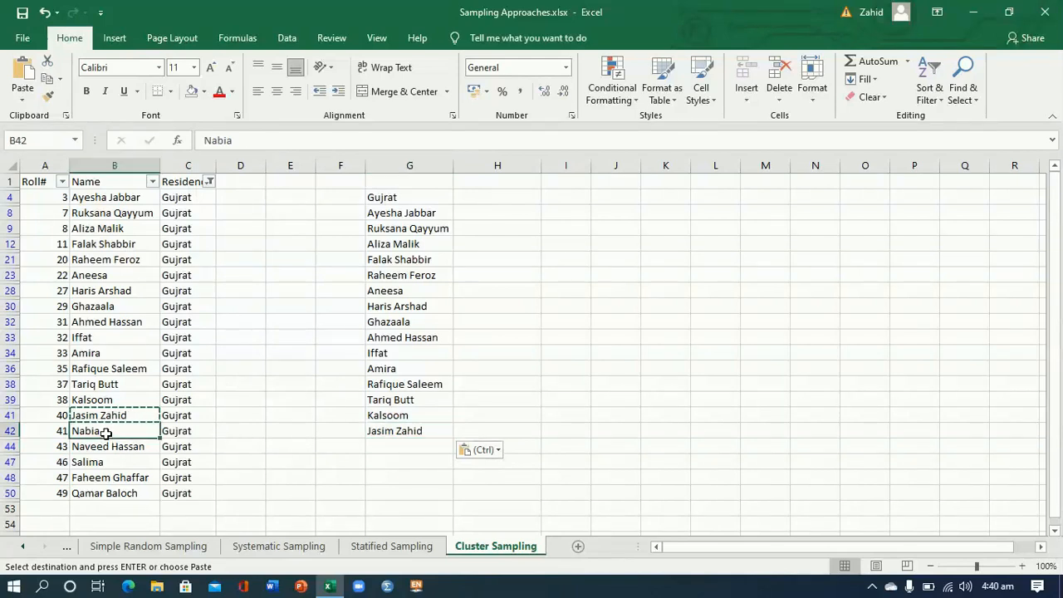
key("ctrl+c")
left_click(419, 444)
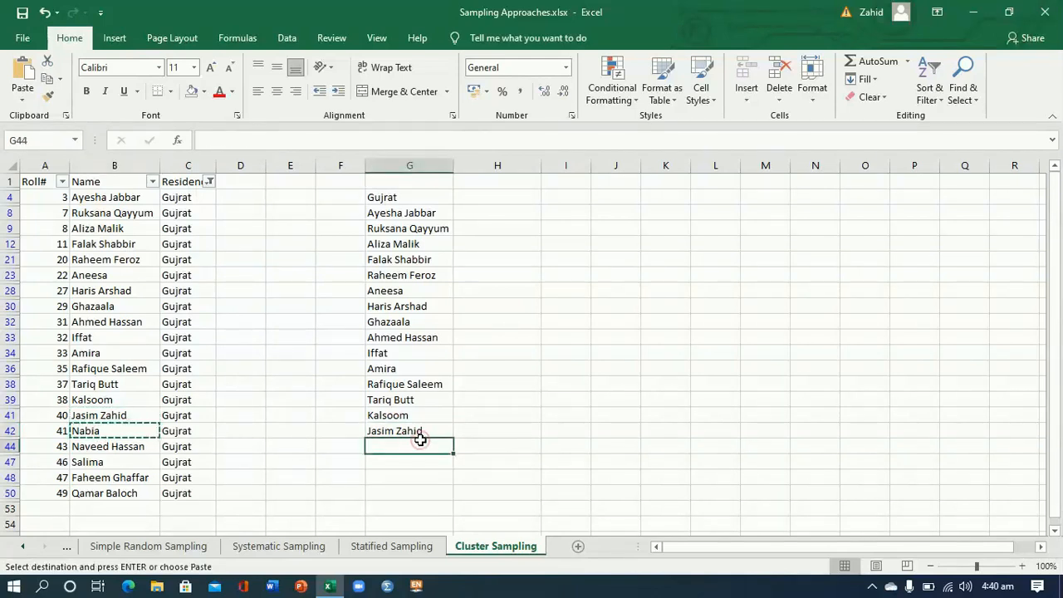
key("ctrl+v")
left_click(109, 447)
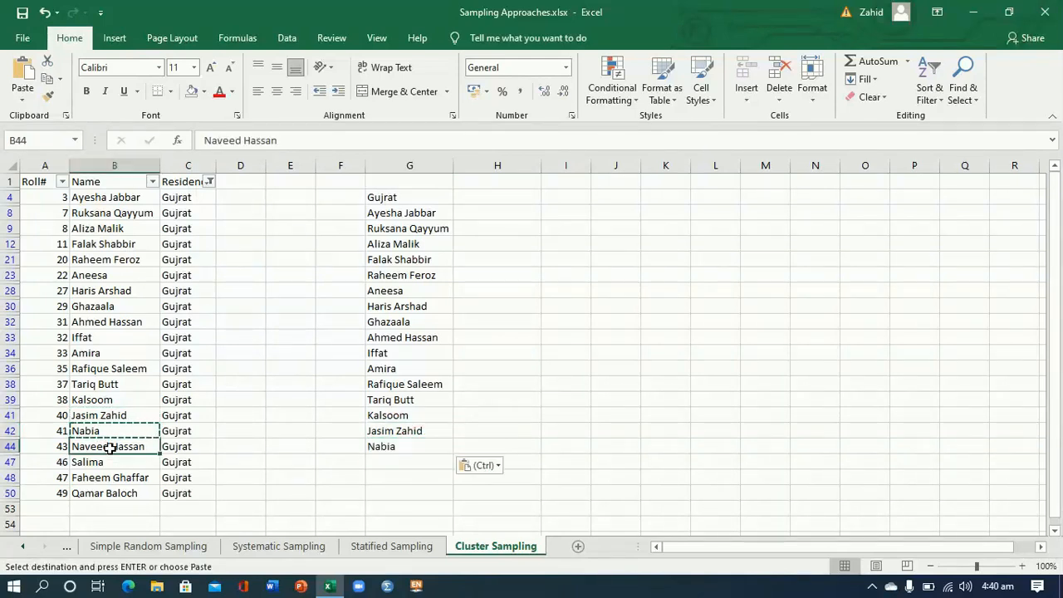
key("ctrl+c")
left_click(436, 463)
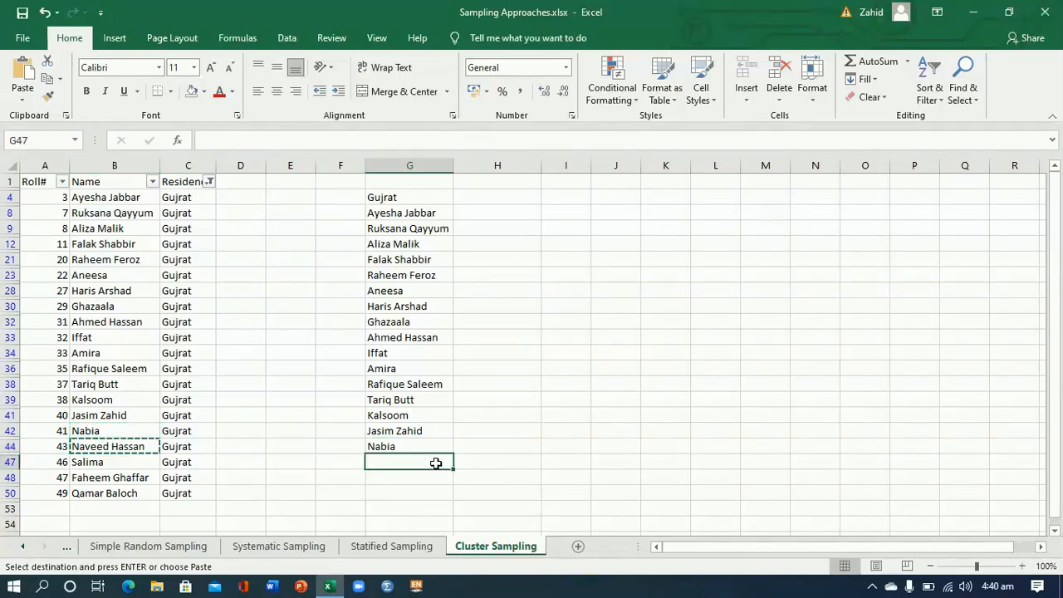
key("ctrl+v")
Copy the name in B47 into cell G48 of the Gujrat list
left_click(112, 463)
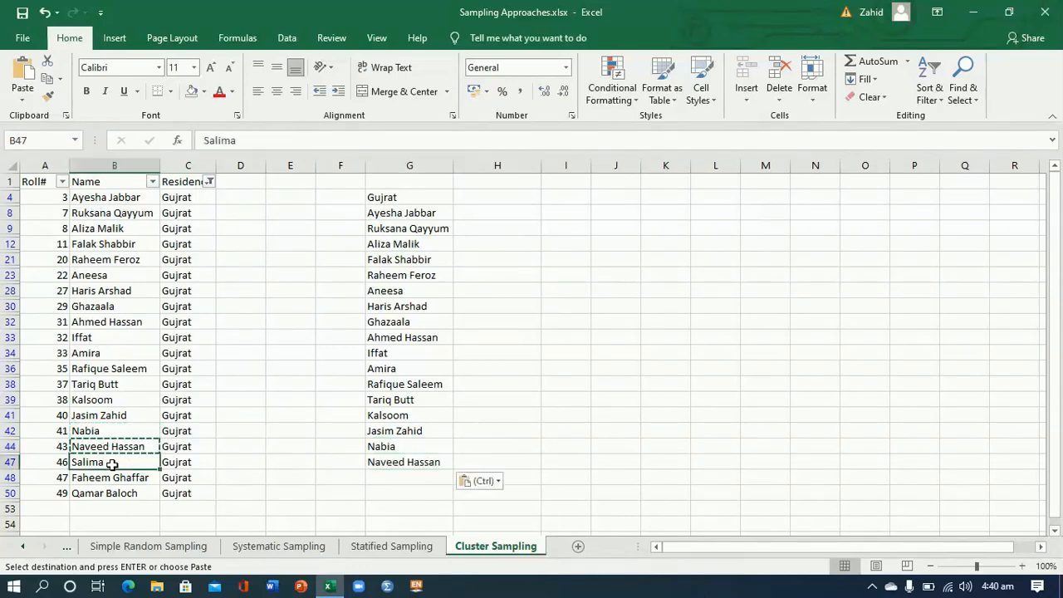
key("ctrl+c")
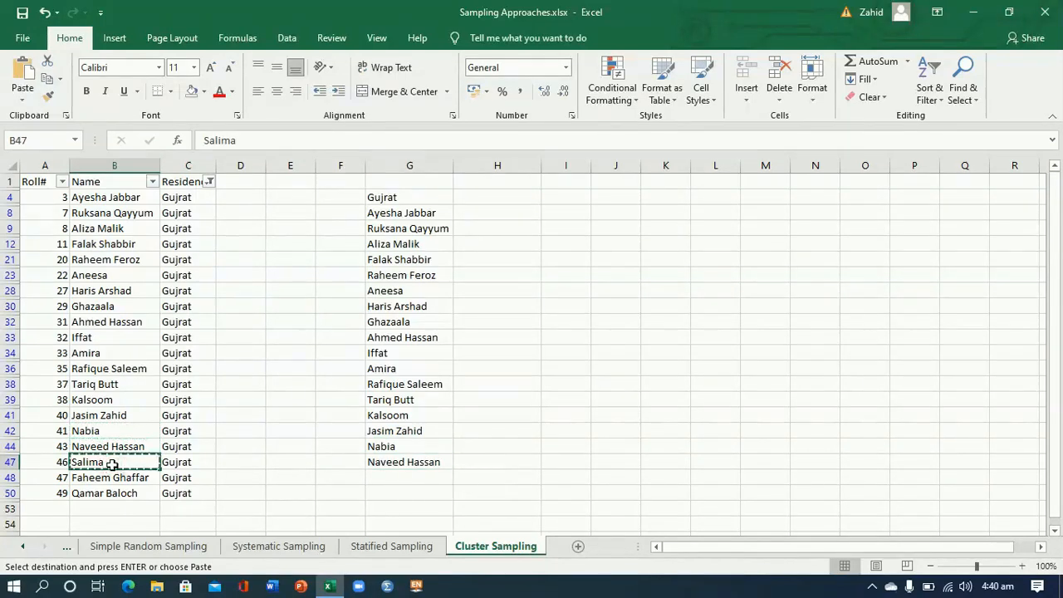
left_click(388, 478)
key("ctrl+v")
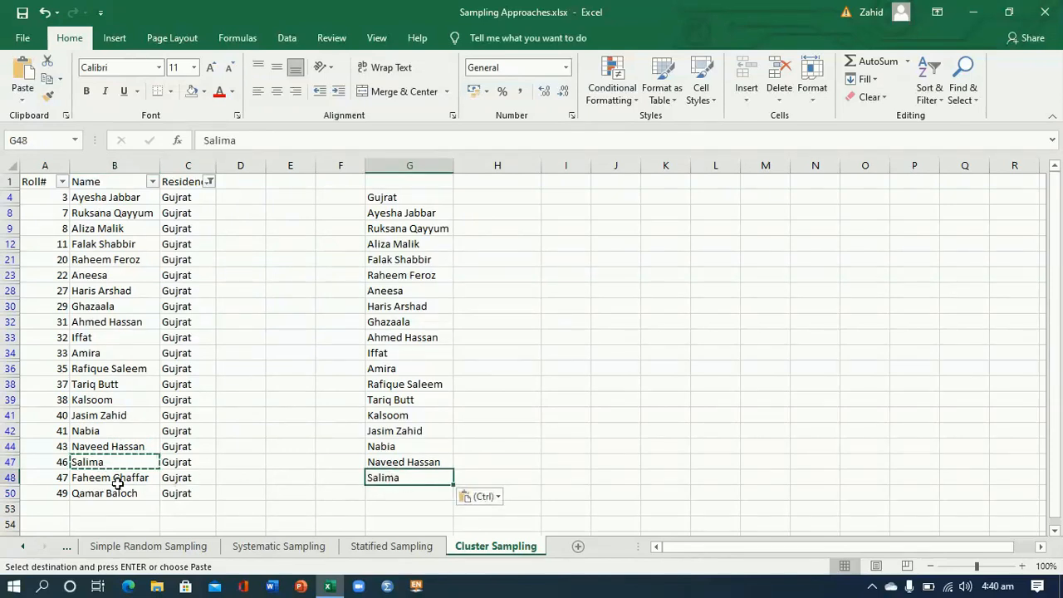
Copy the last two filtered names, in B48 and B50, into cells G50 and G53 of the Gujrat list
left_click_drag(115, 480, 114, 490)
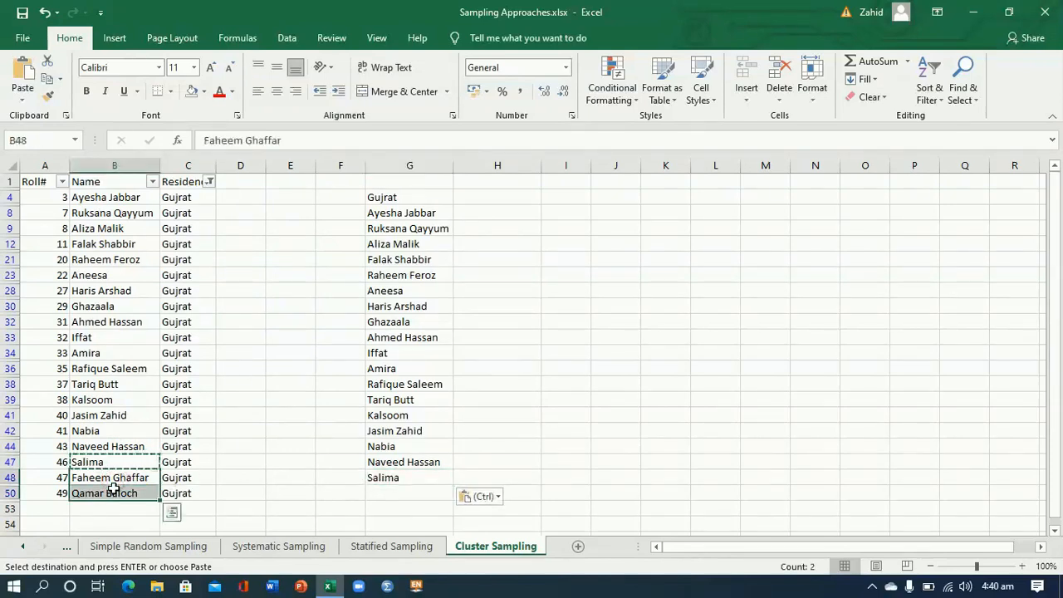
key("ctrl+c")
left_click(417, 492)
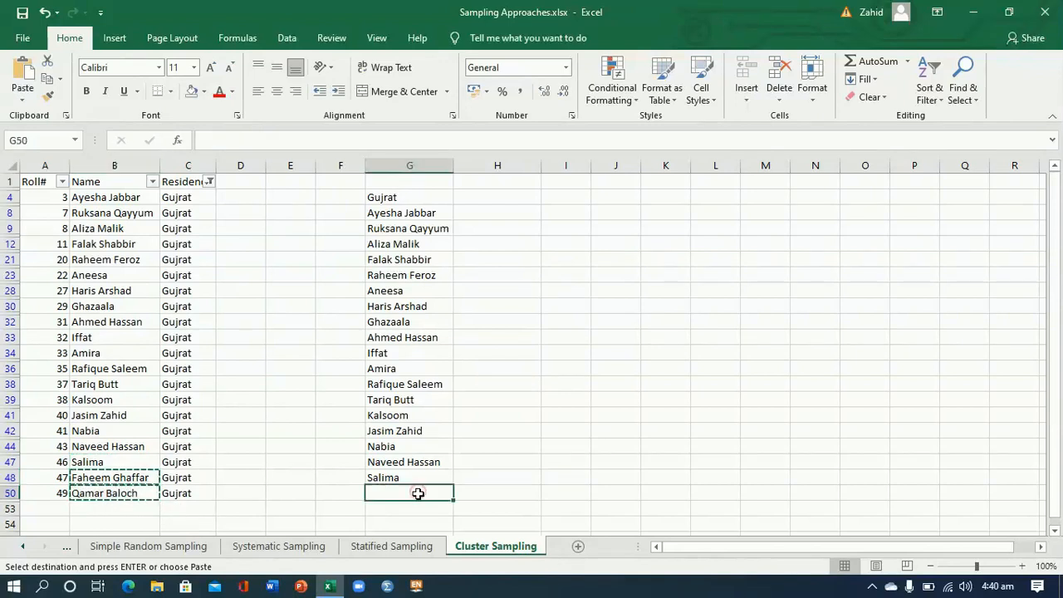
key("ctrl+v")
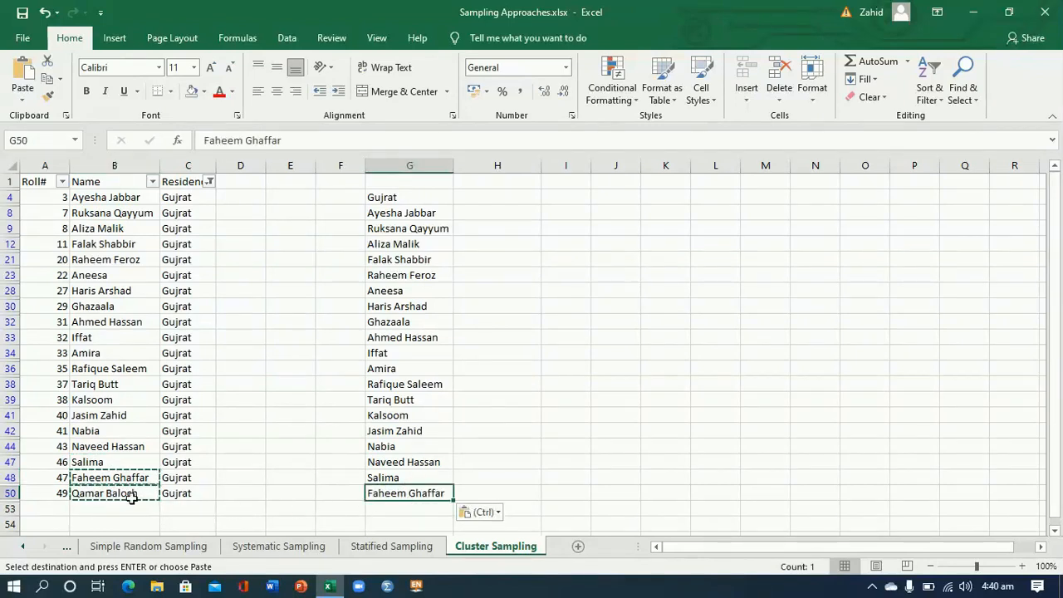
left_click(103, 493)
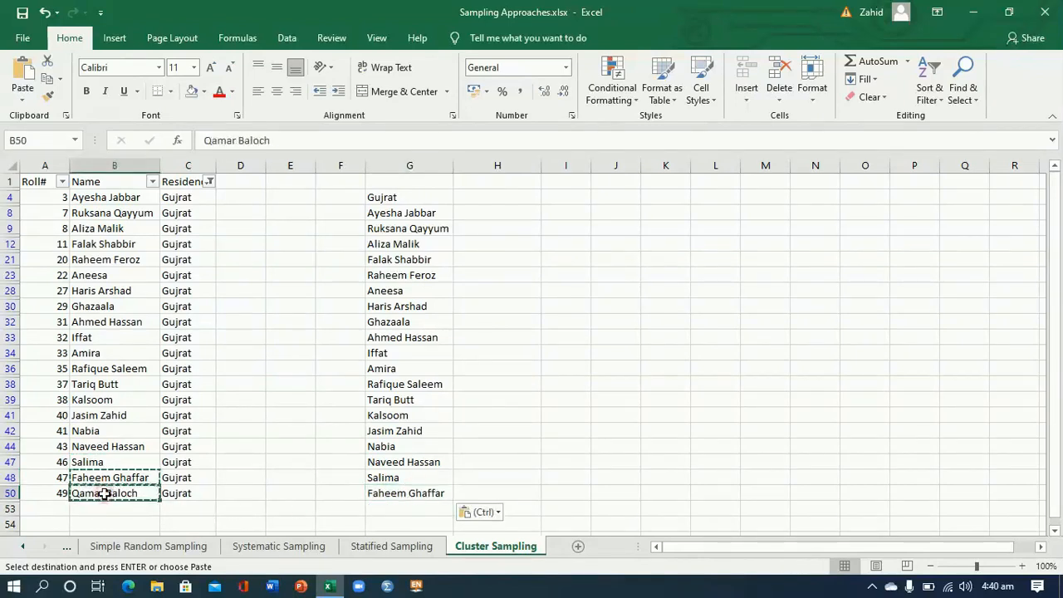
left_click(401, 507)
key("ctrl+v")
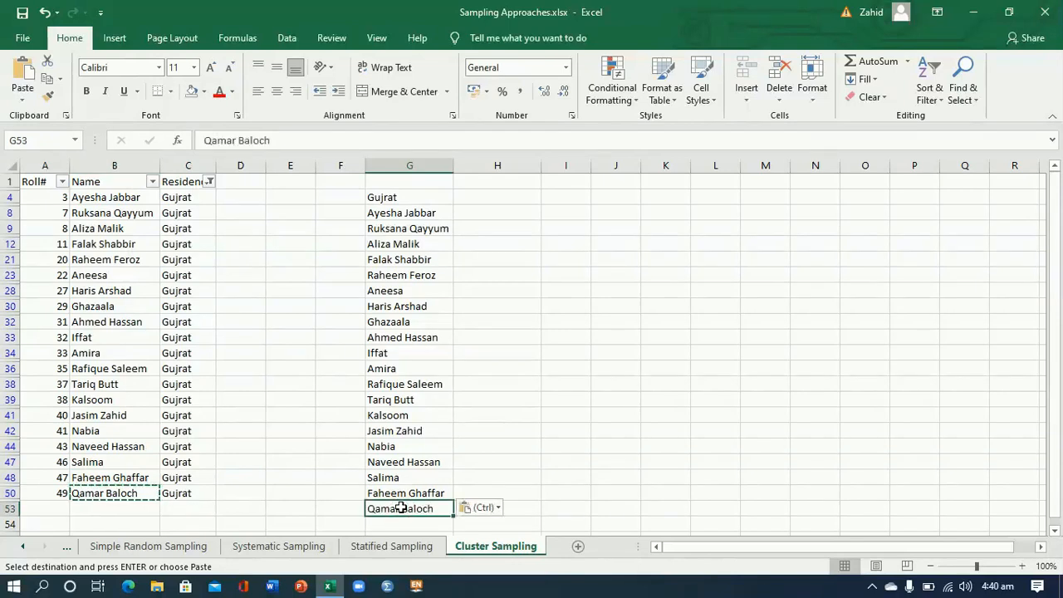
Center the Gujrat heading in cell G4 horizontally above the copied names
left_click(462, 429)
left_click_drag(382, 213, 397, 508)
left_click(398, 198)
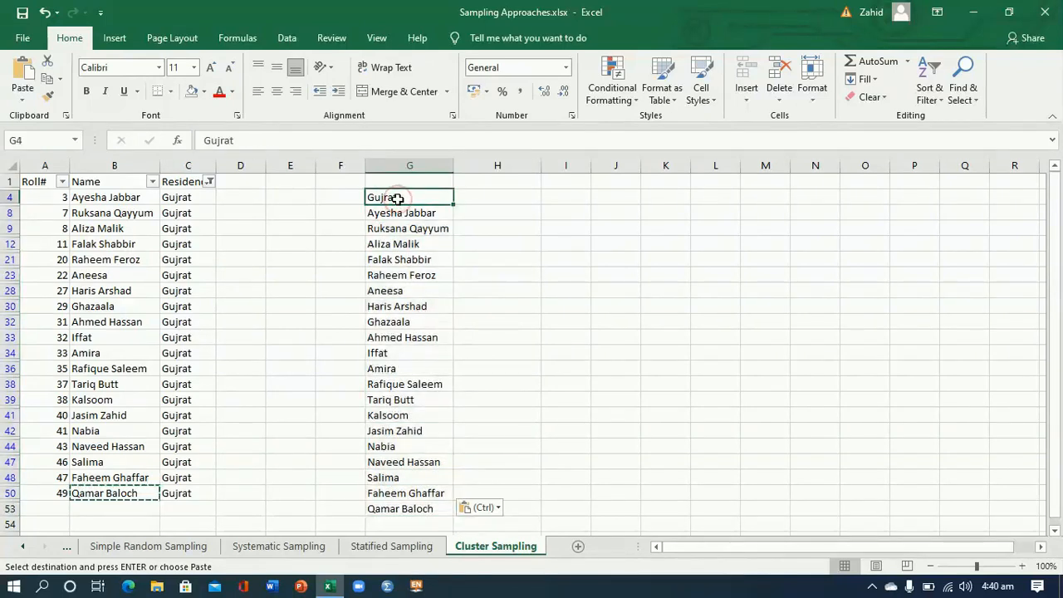
left_click(277, 92)
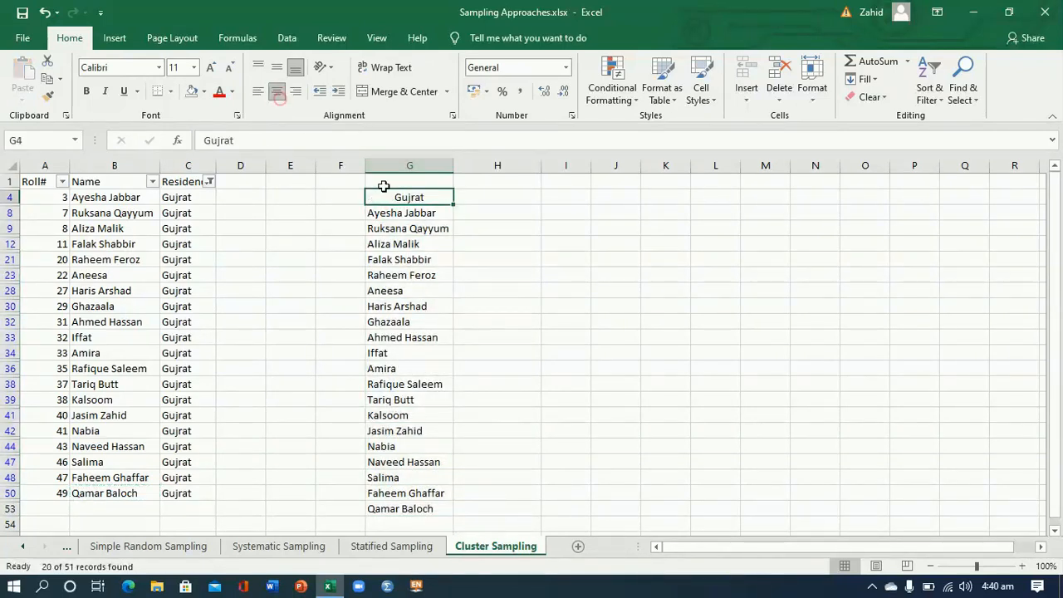
Enter the number 1 in cell F8 beside the first name in the Gujrat list
left_click(345, 212)
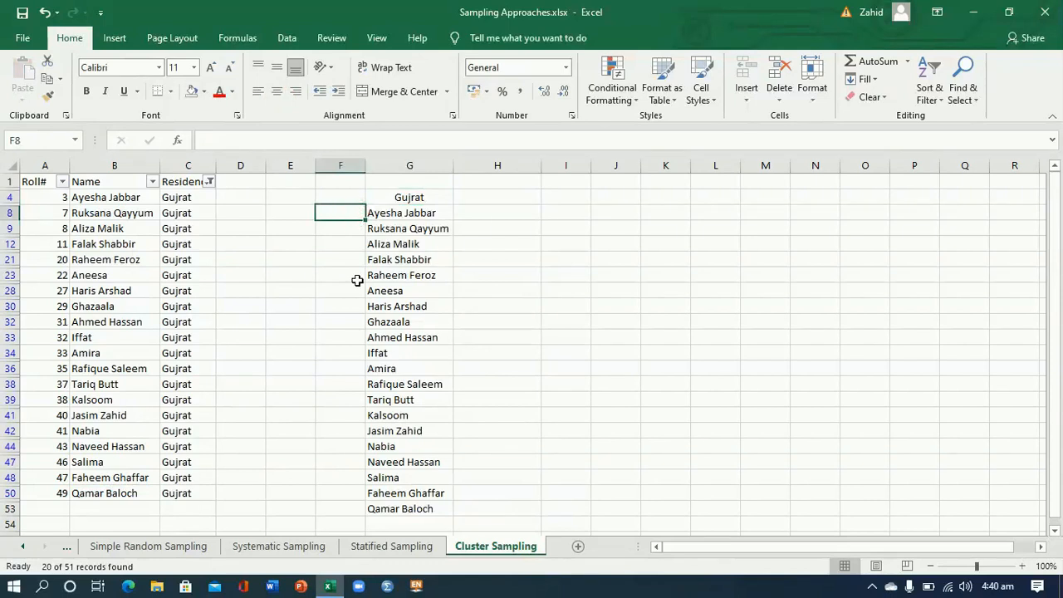
type("1")
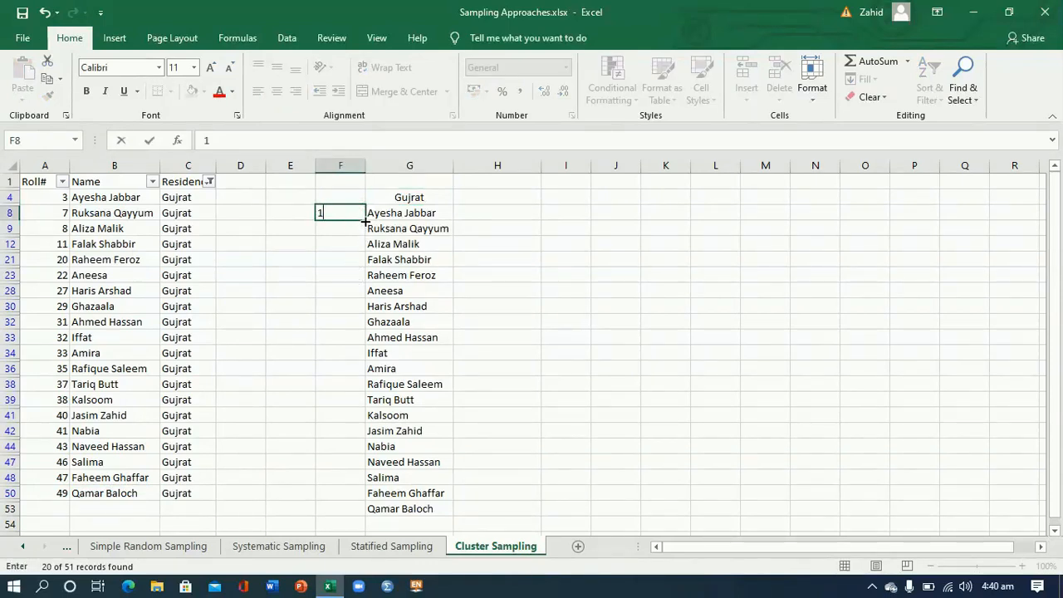
left_click_drag(365, 218, 339, 214)
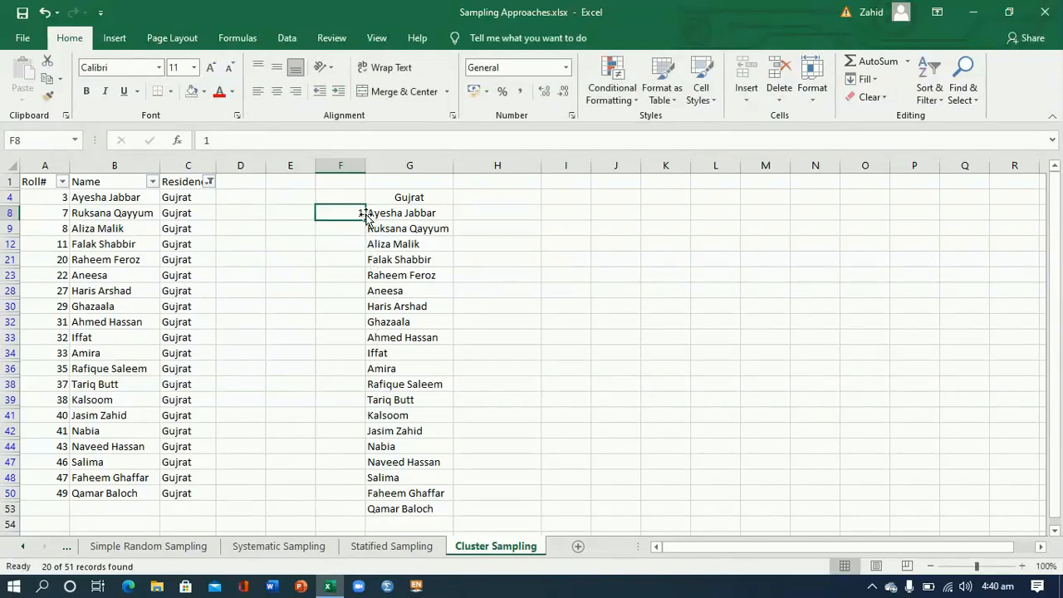
Try to fill the numbering down column F starting from the 1 in cell F8
mouse_move(365, 218)
left_mouse_down()
mouse_move(365, 275)
mouse_move(356, 219)
left_mouse_up()
mouse_move(363, 217)
left_mouse_down()
mouse_move(360, 254)
mouse_move(360, 224)
left_mouse_up()
mouse_move(365, 218)
left_mouse_down()
mouse_move(356, 266)
mouse_move(348, 180)
mouse_move(350, 213)
left_mouse_up()
left_click(343, 259)
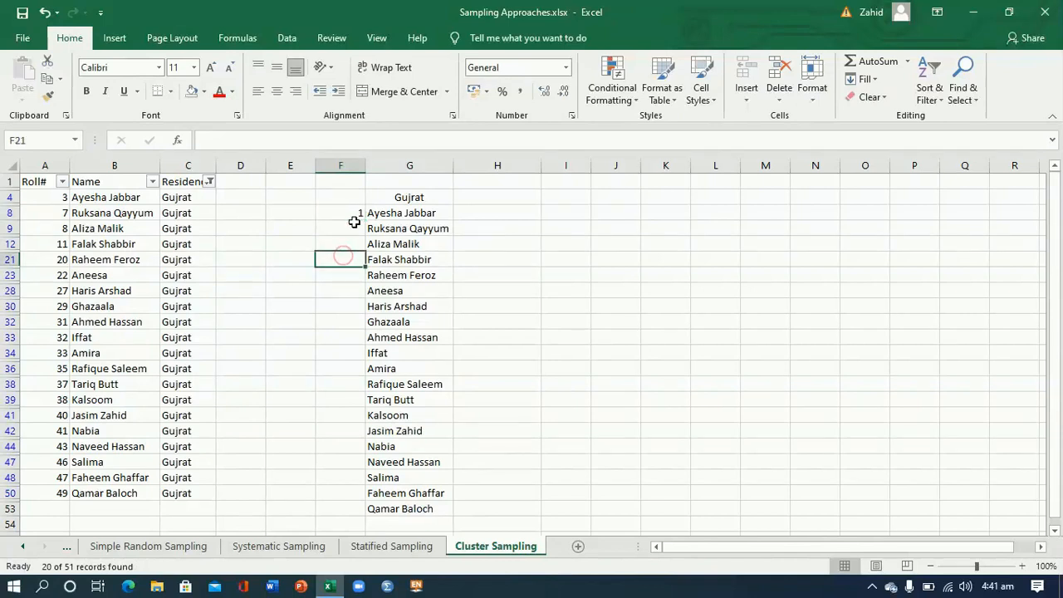
Number the remaining names in the Gujrat list 2 through 20 in the visible cells from F9 to F53
left_click(355, 216)
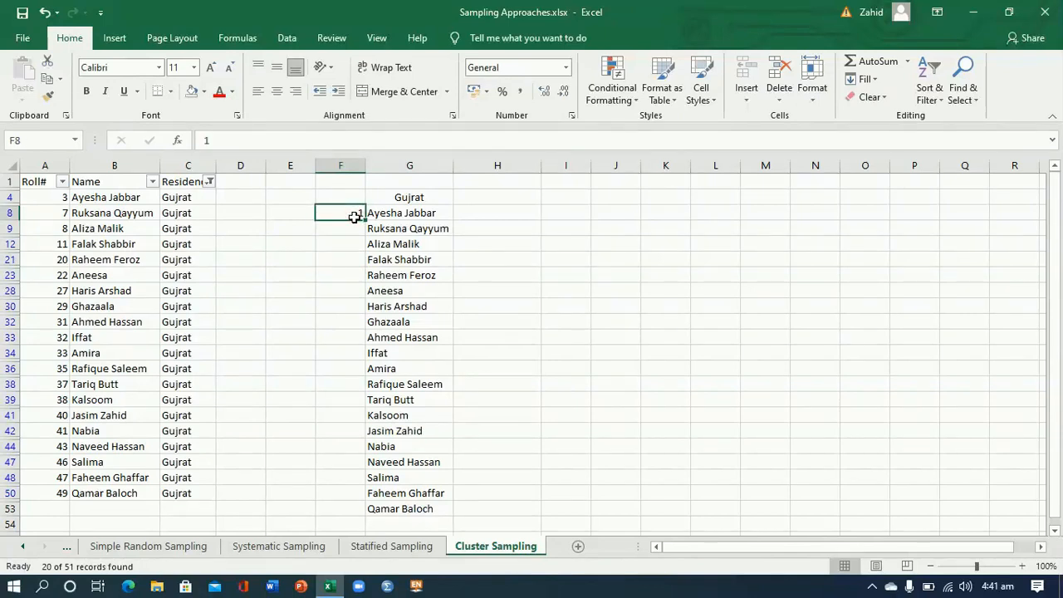
key("Return")
type("2")
key("Return")
type("3")
key("Return")
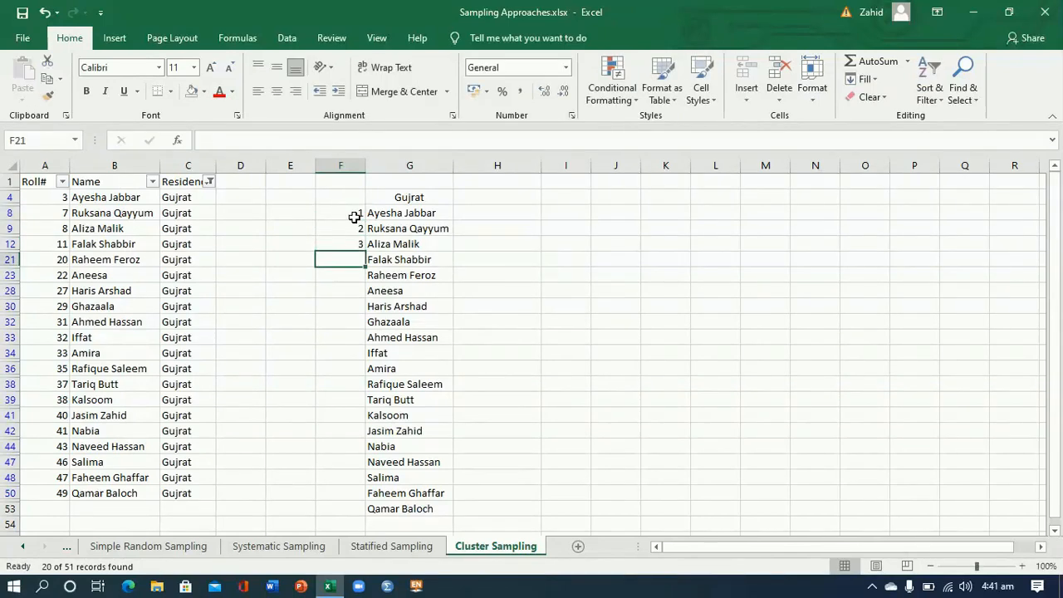
type("4")
key("Return")
type("5")
key("Return")
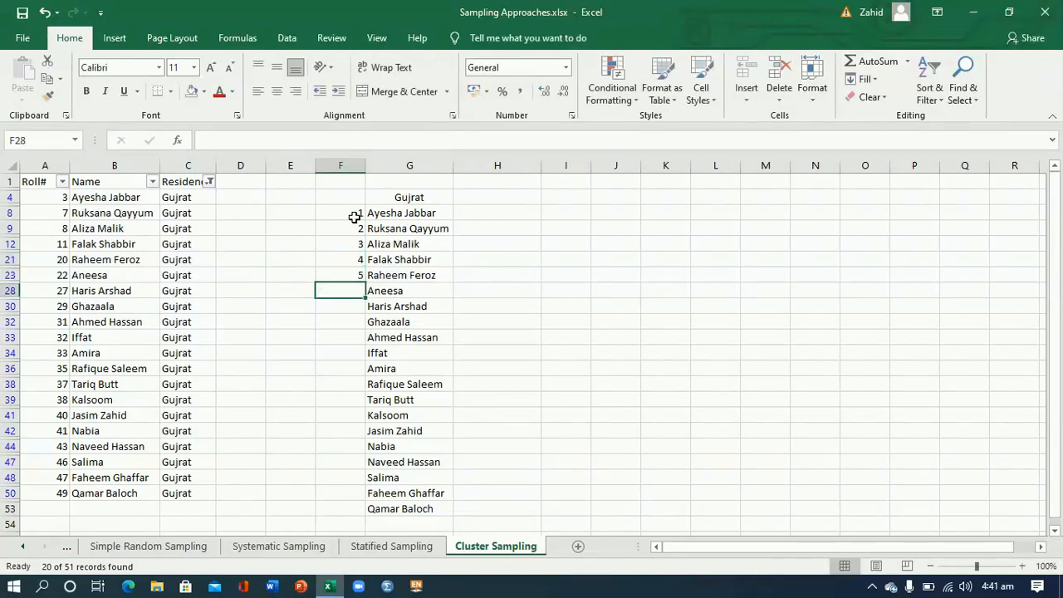
type("6")
key("Return")
type("7")
key("Return")
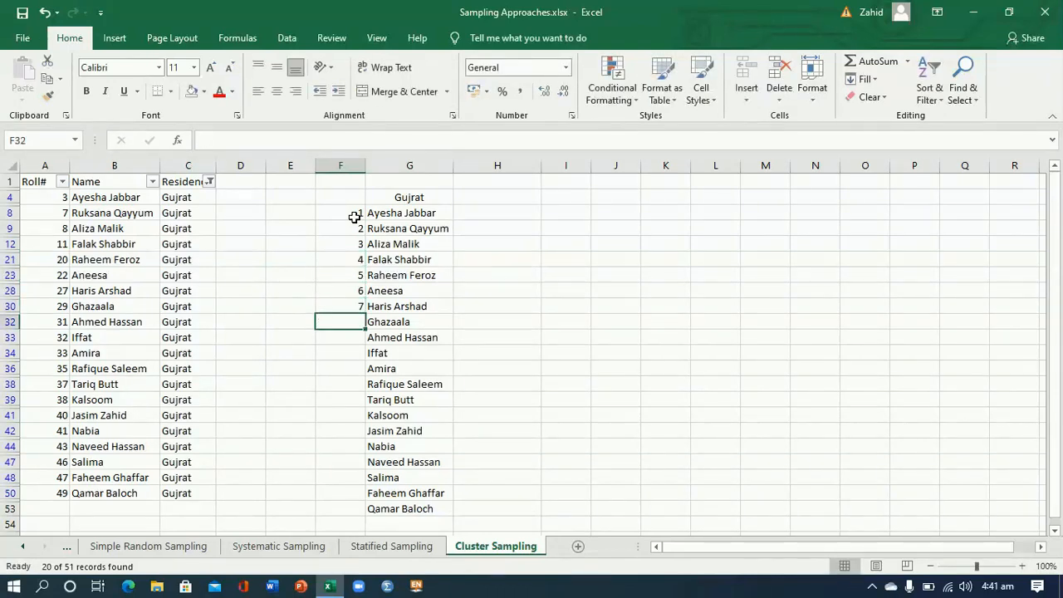
type("8")
key("Return")
type("9")
key("Return")
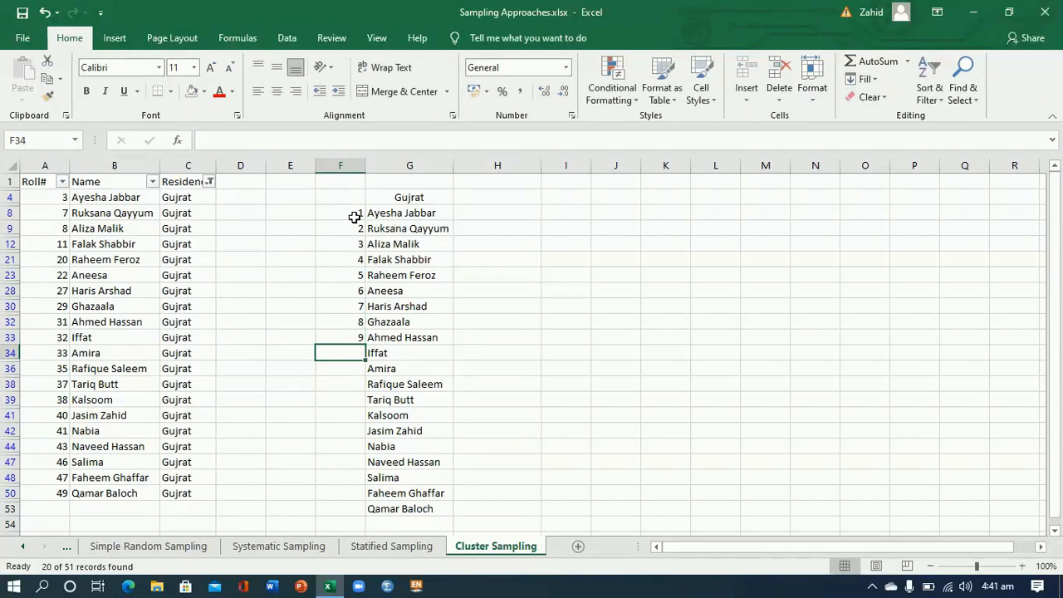
type("10")
key("Return")
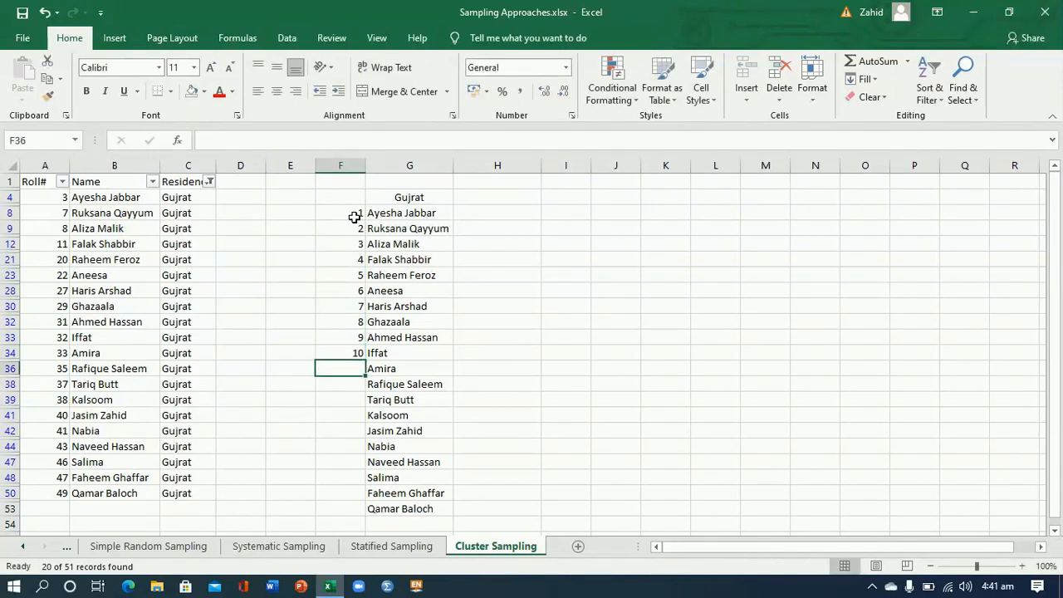
type("11")
key("Return")
type("12")
key("Return")
type("1")
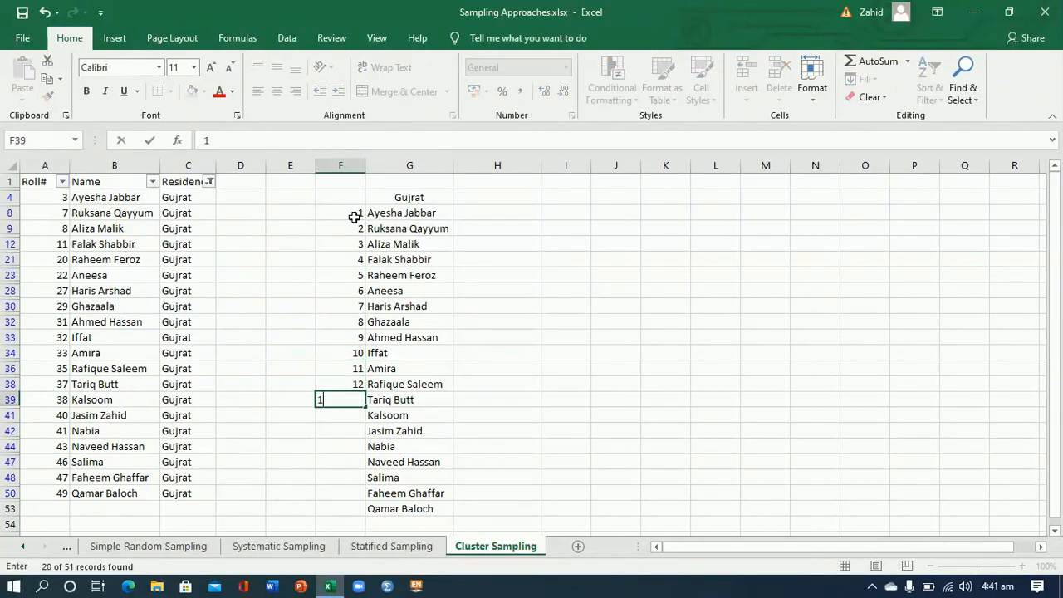
type("3")
key("Return")
type("14")
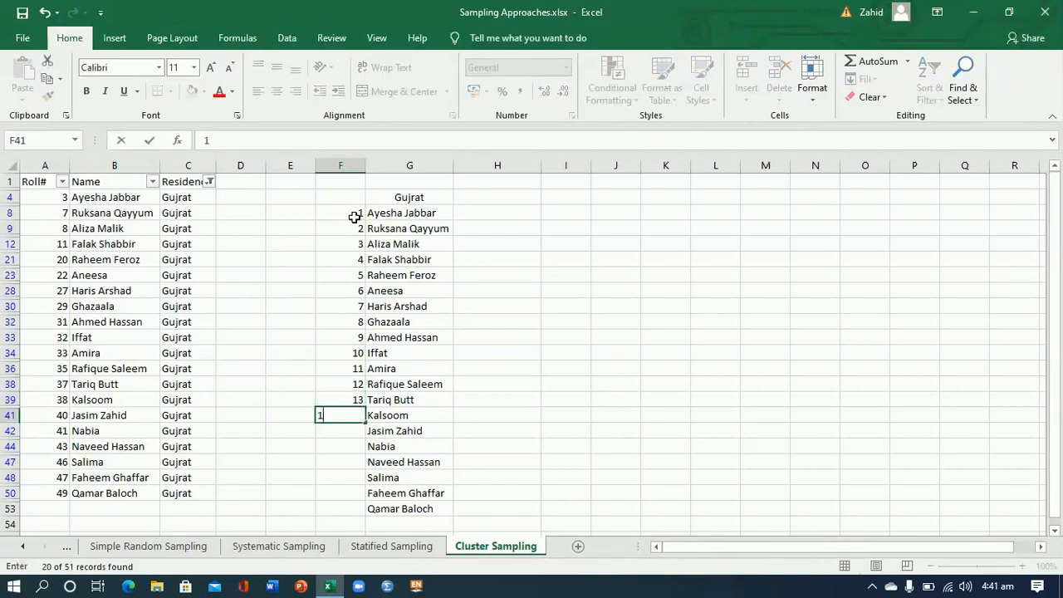
key("Return")
type("15")
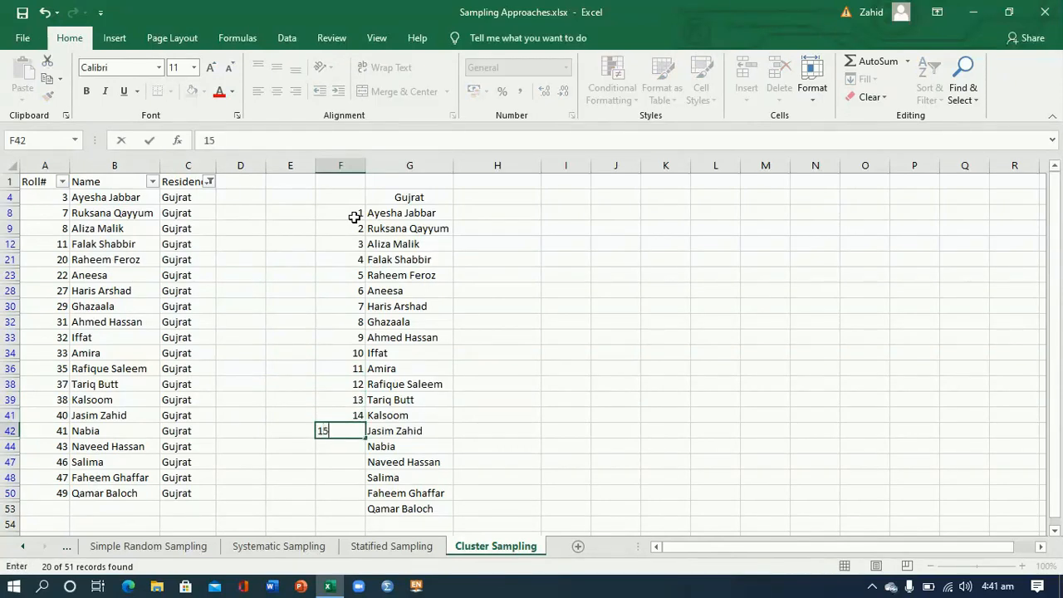
key("Return")
type("16")
key("Return")
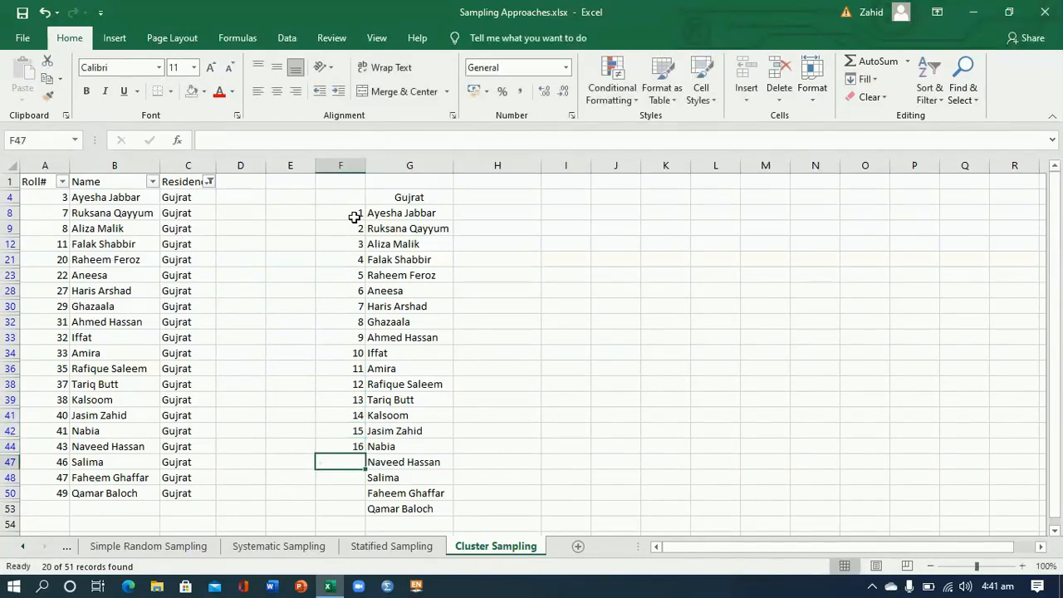
type("17")
key("Return")
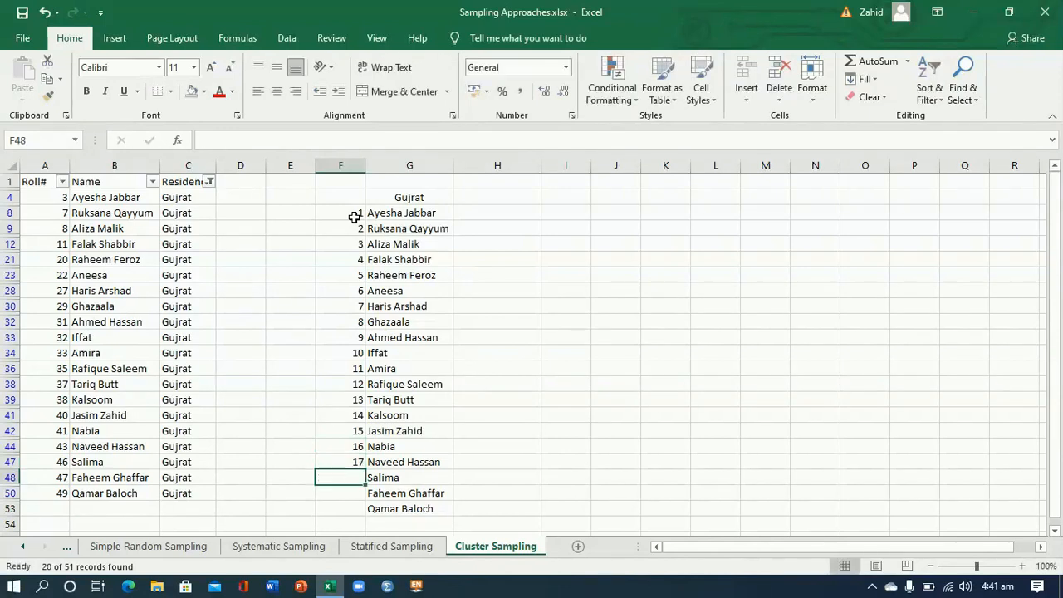
type("18")
key("Return")
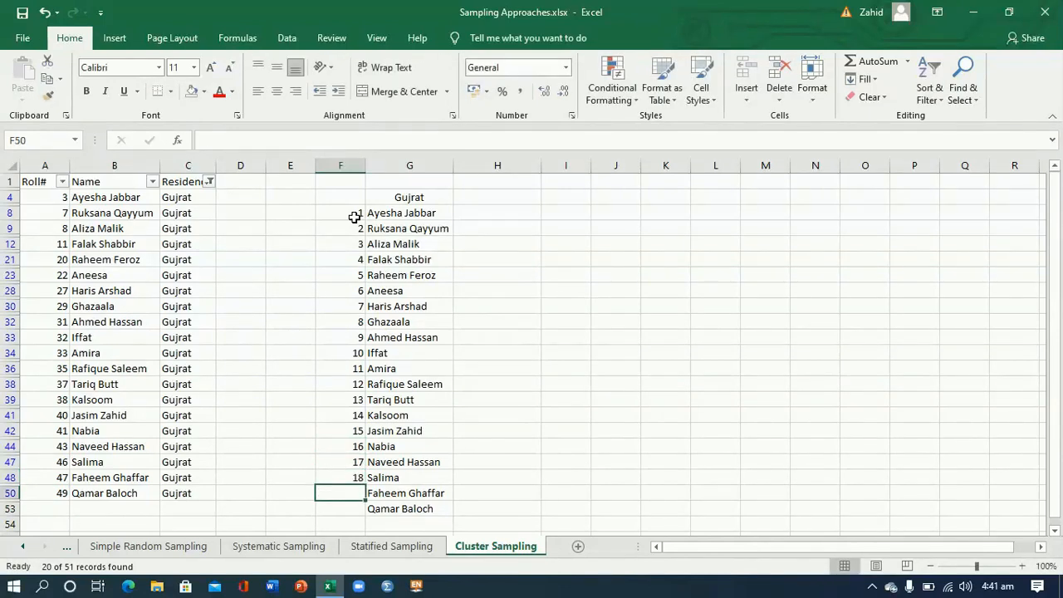
type("19")
key("Return")
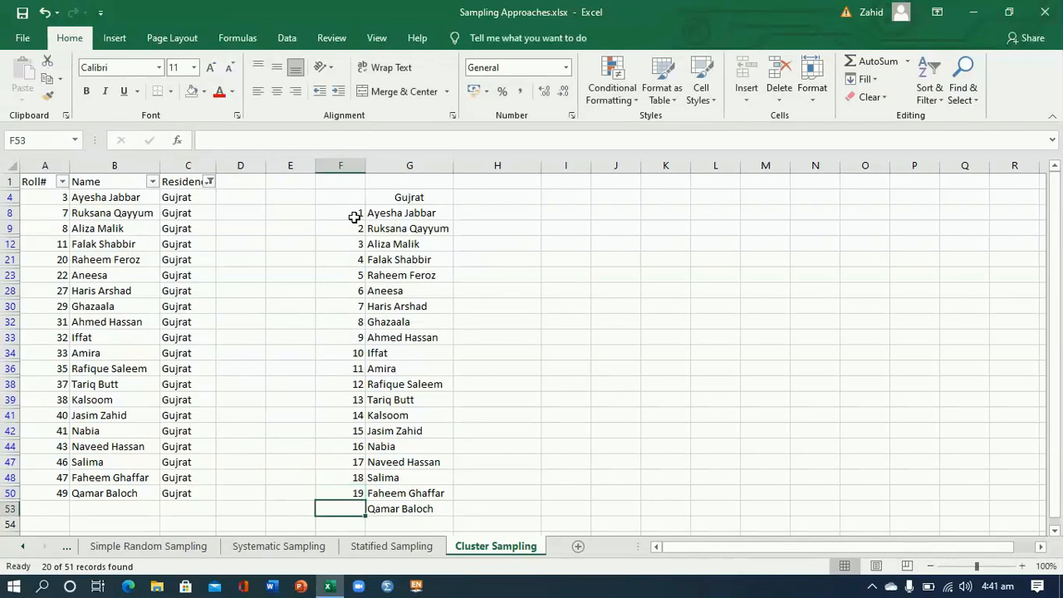
type("20")
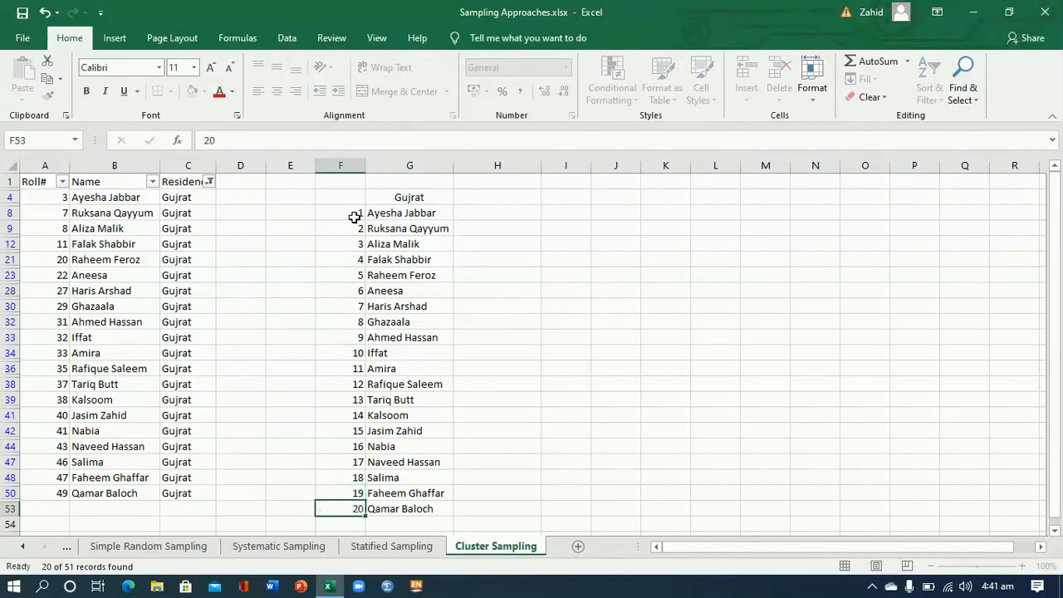
Finish the Gujrat numbering with 20 in cell F53 and select the numbered list F4:G53
key("Return")
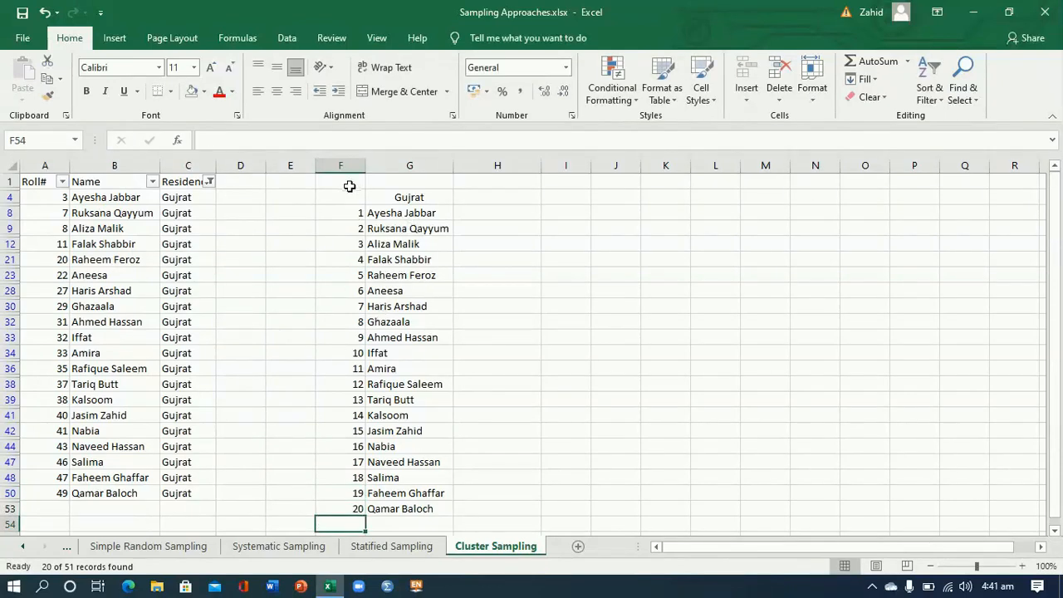
left_click_drag(357, 201, 413, 505)
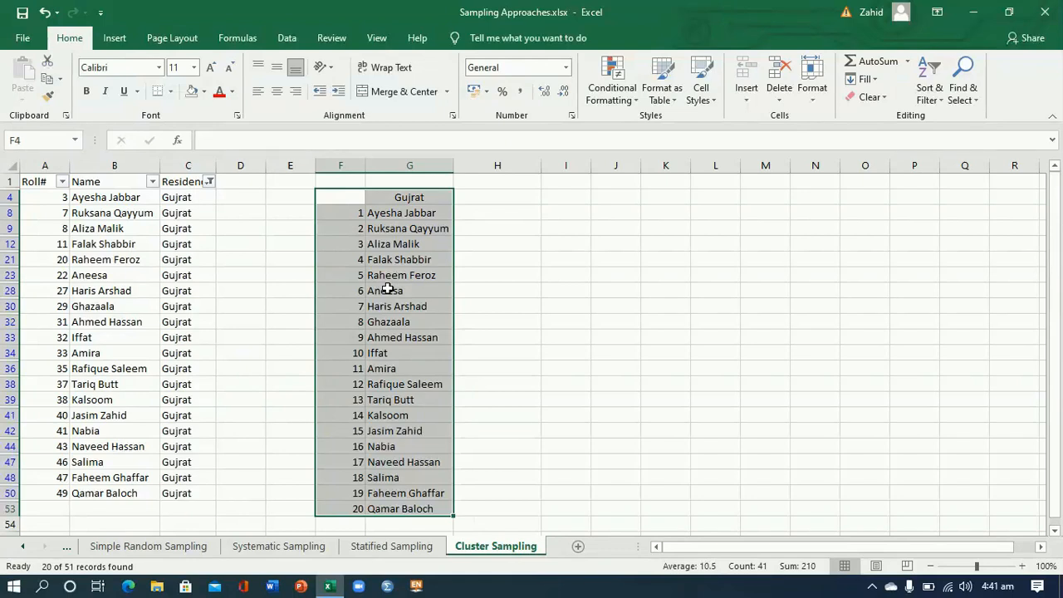
Label cell D1 Sample Size, fitting column D to the text, and enter 10 beside it in E1
left_click(257, 184)
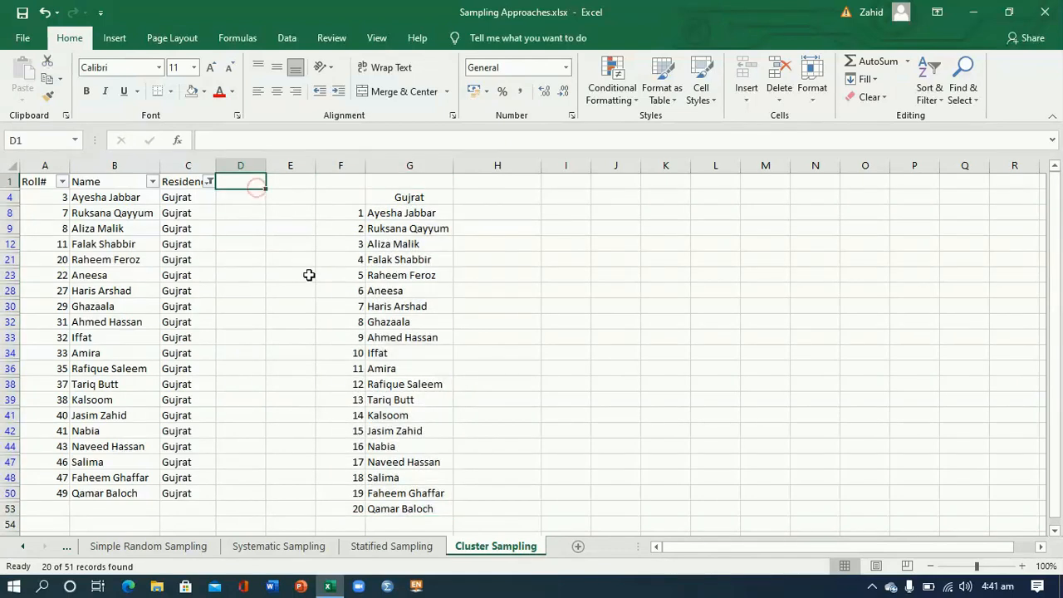
type("Sample Siz")
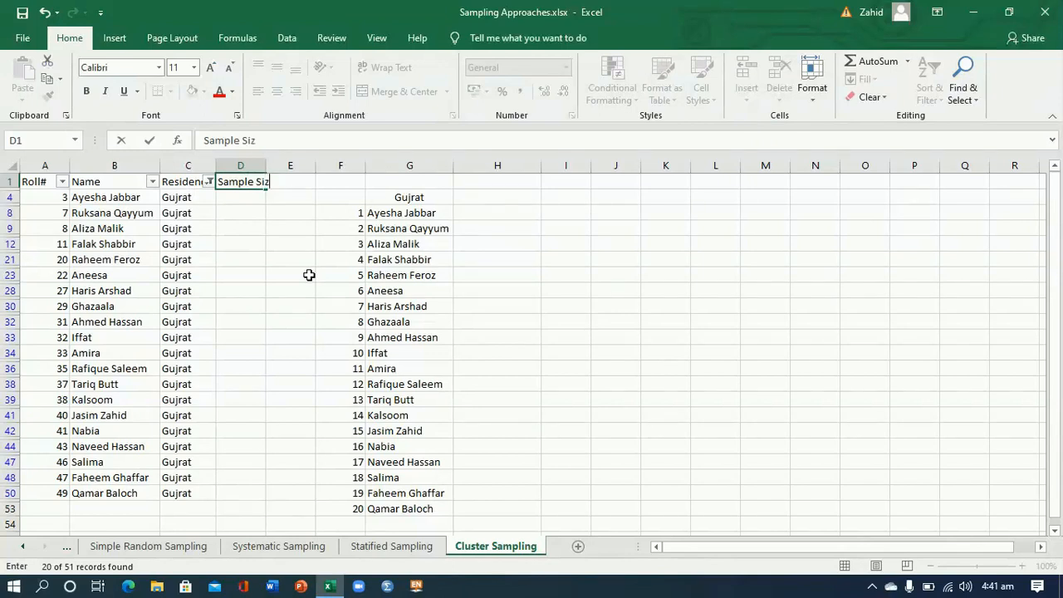
type("e")
left_click(279, 209)
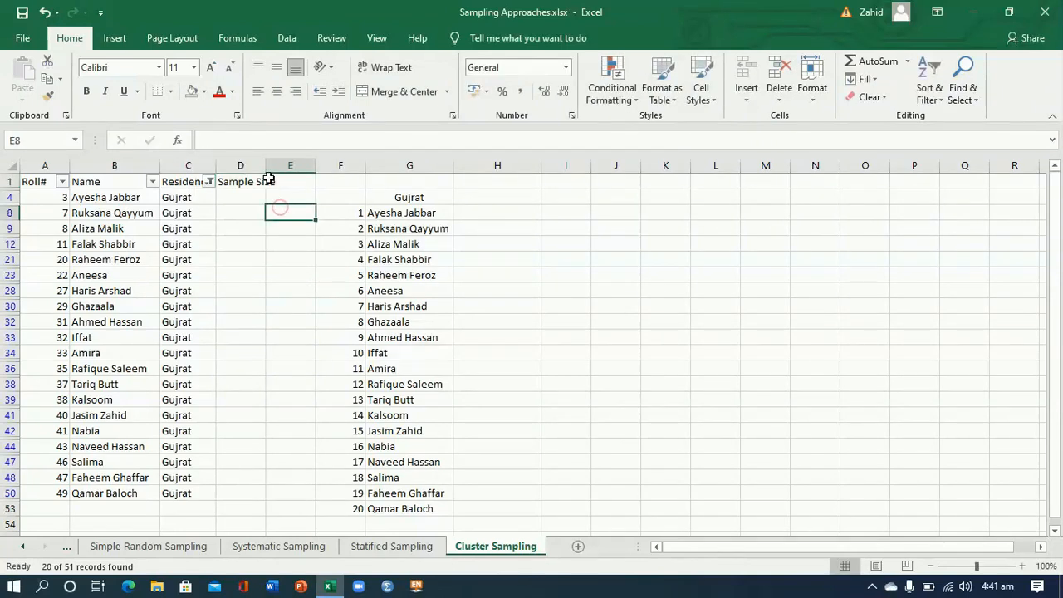
double_click(266, 169)
left_click(304, 185)
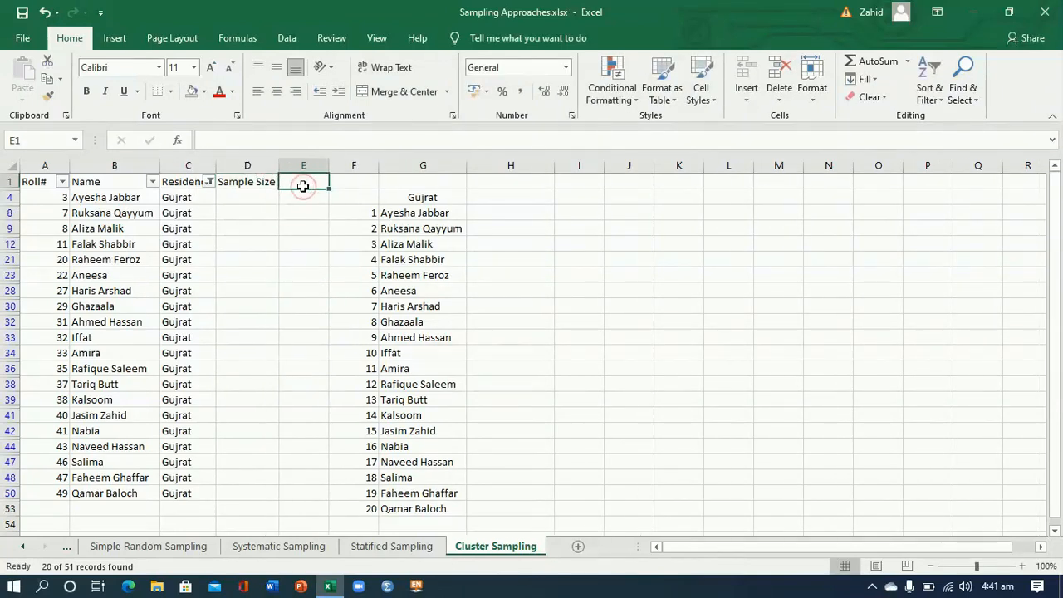
type("10")
Enter Gujrat in D4 and calculate its share of the sample in E4 with the formula =(20/51)*E1
left_click(260, 200)
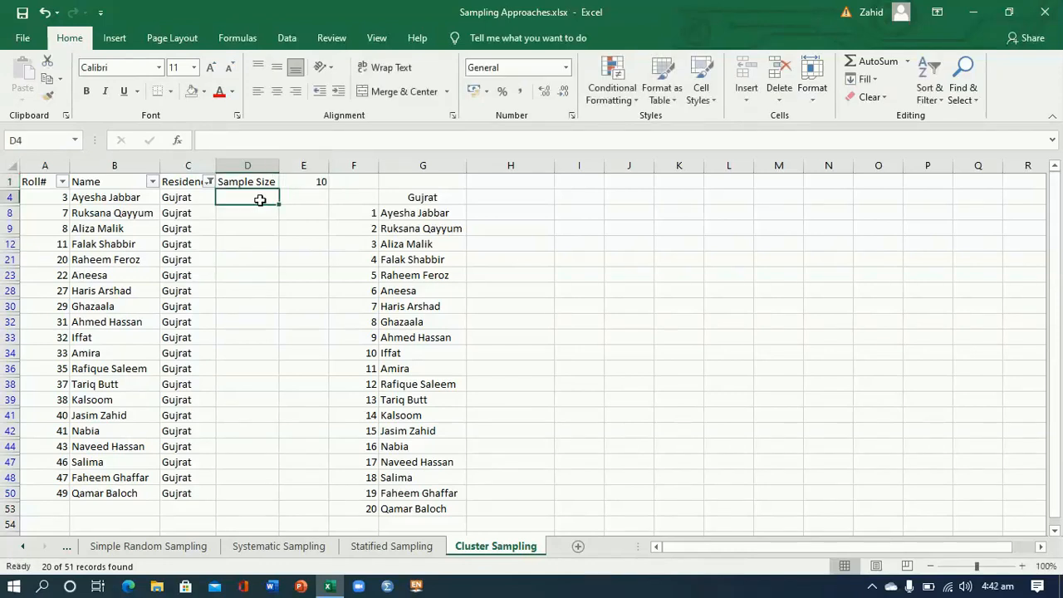
type("Gujrat")
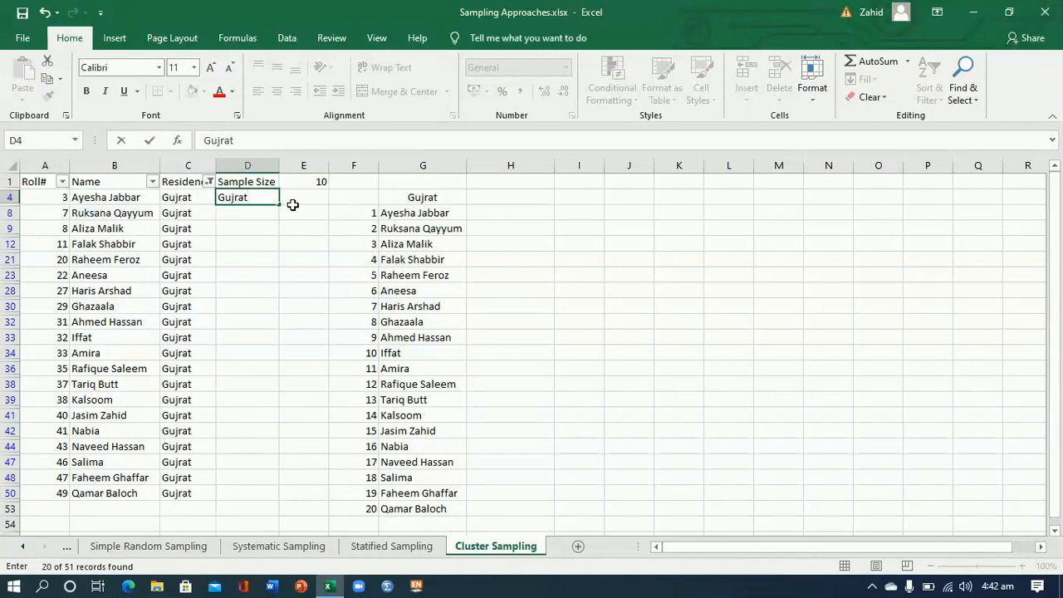
left_click(292, 203)
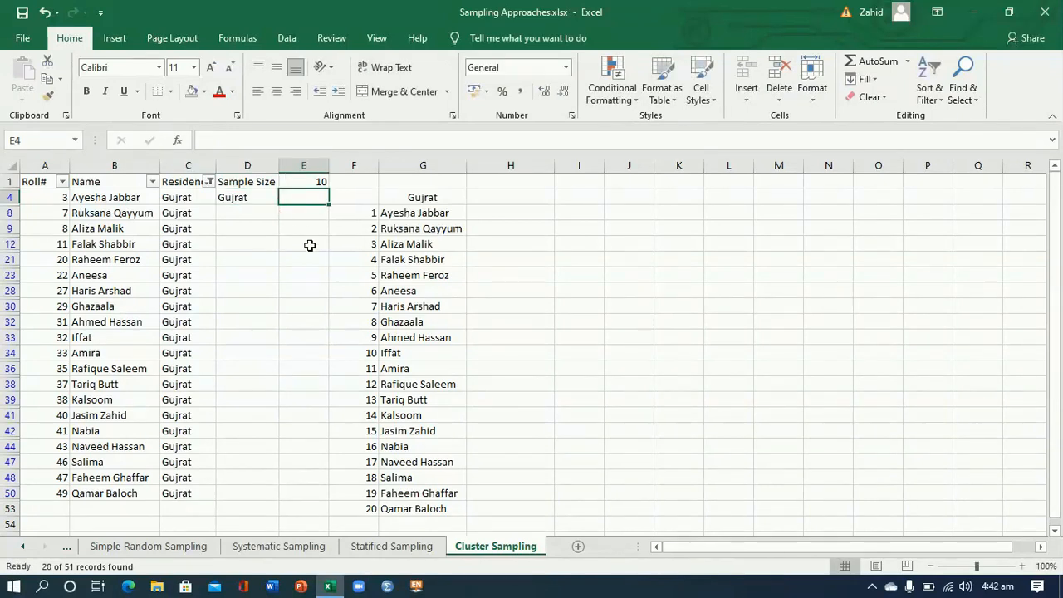
type("=")
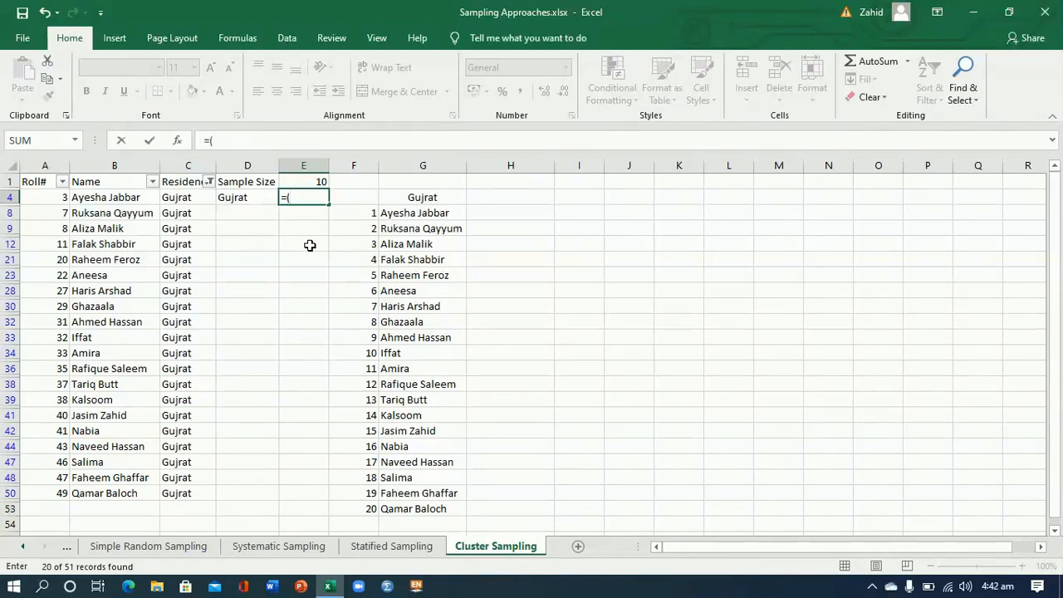
type("(20/51)*")
left_click(315, 181)
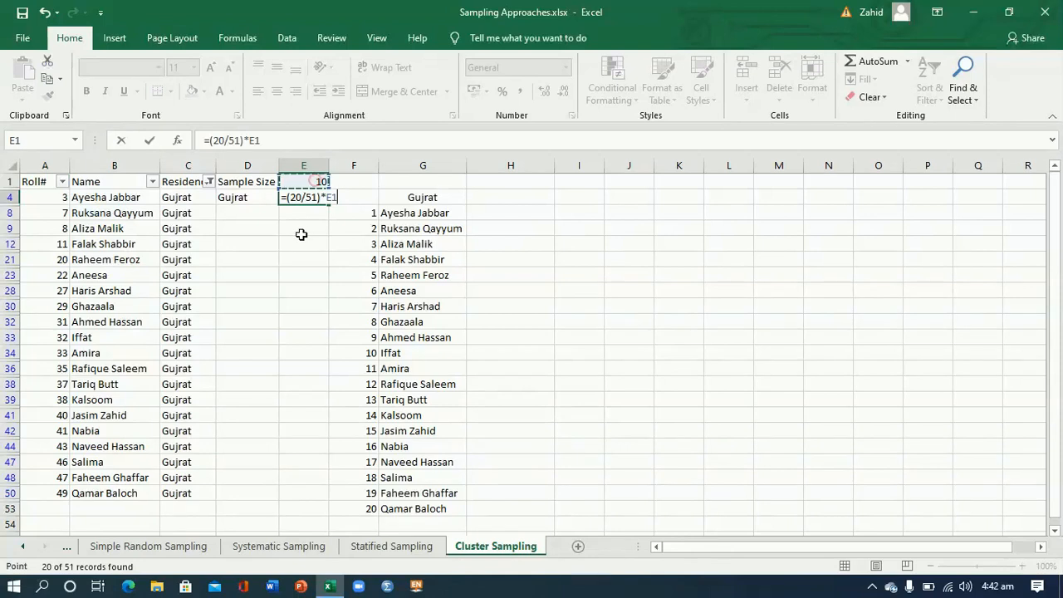
key("Return")
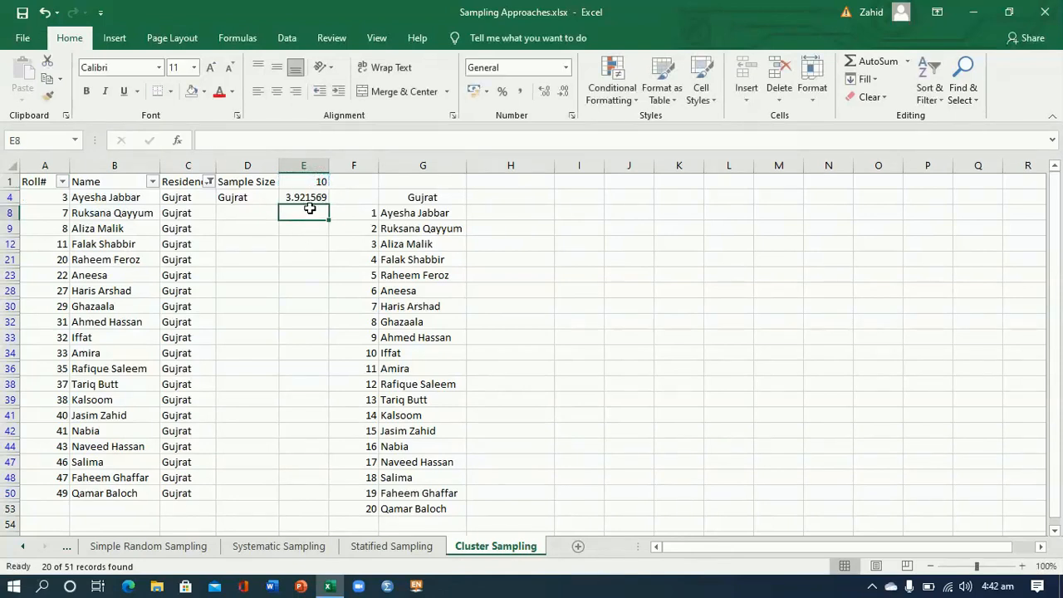
Reduce the Gujrat sample share in E4 to zero decimal places
left_click(310, 199)
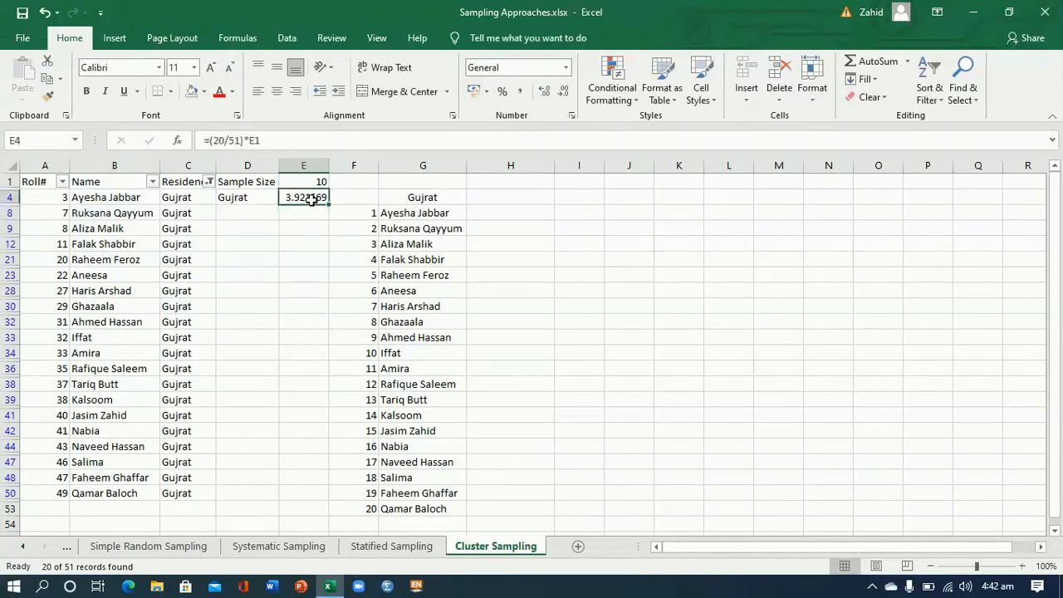
left_click(564, 98)
left_click(565, 98)
left_click(565, 98)
left_click(565, 97)
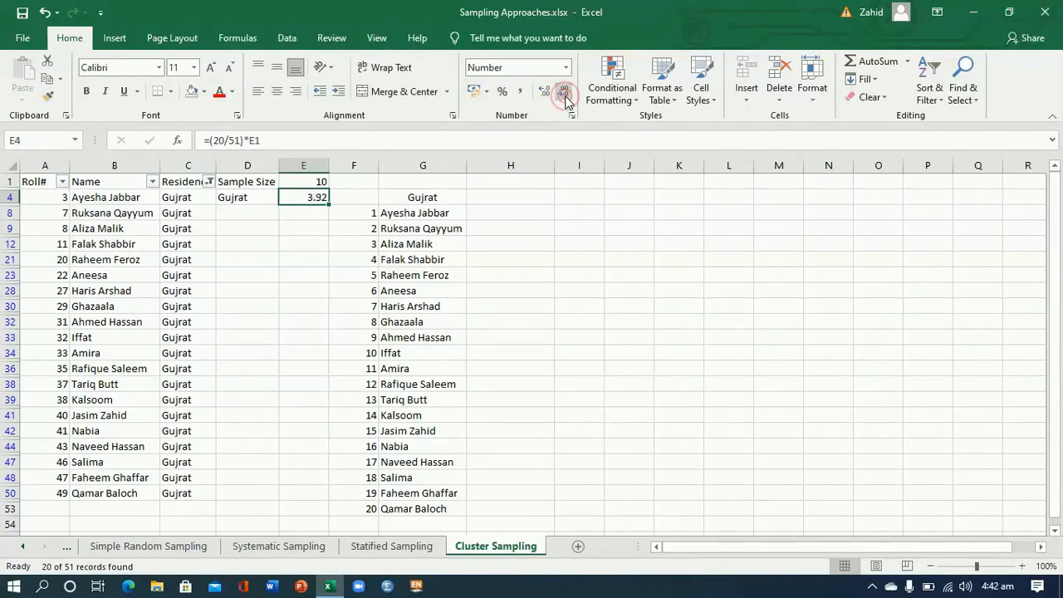
left_click(564, 98)
left_click(564, 98)
left_click(301, 240)
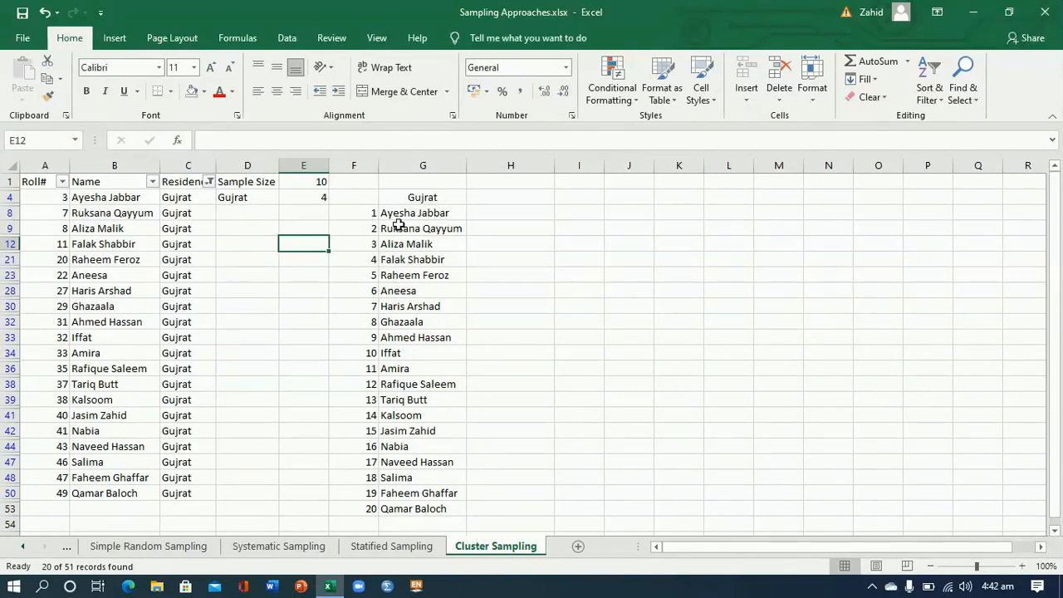
left_click_drag(369, 214, 413, 508)
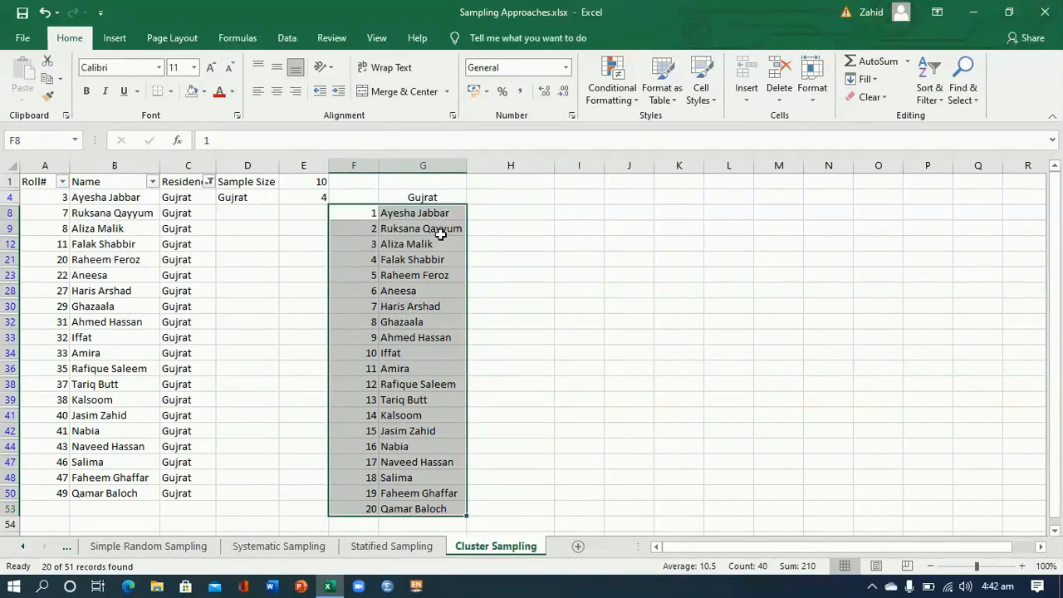
left_click(503, 200)
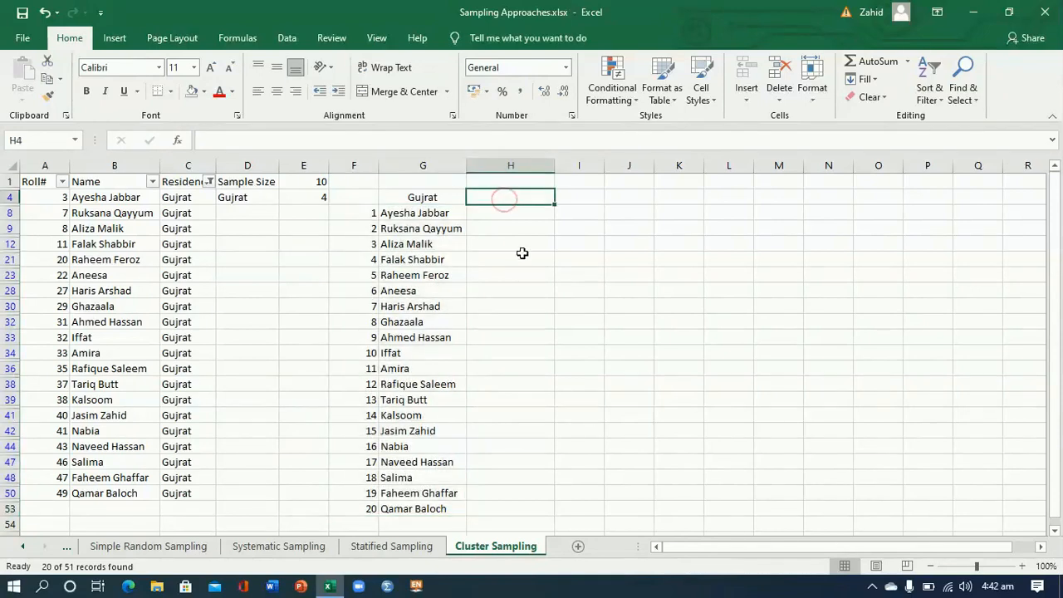
type("Gu")
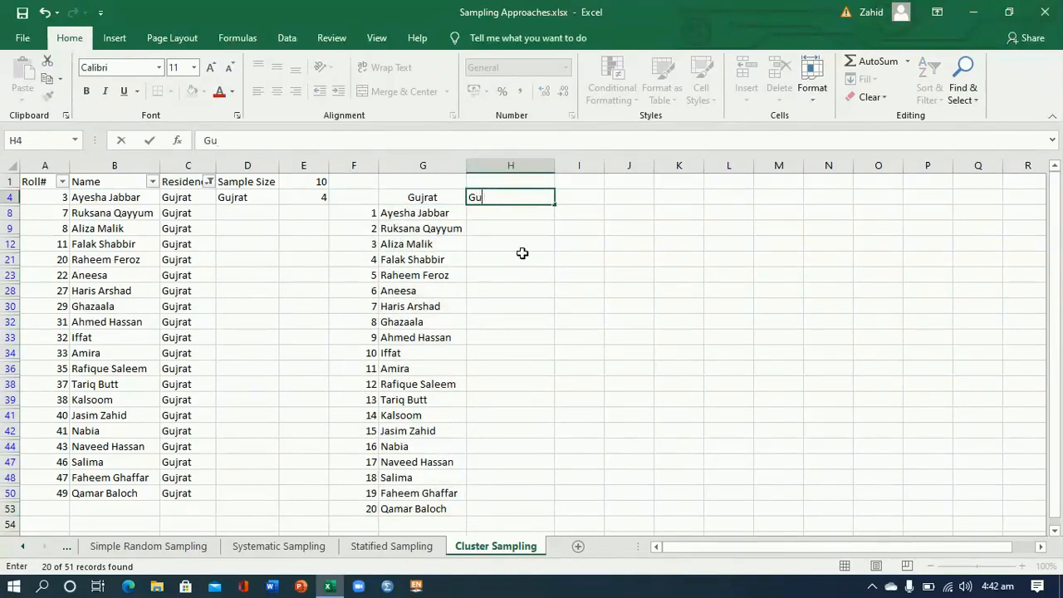
key("BackSpace")
key("BackSpace")
Enter the heading Gujrawala in cell I4, with column H narrowed and column I widened
left_click(593, 198)
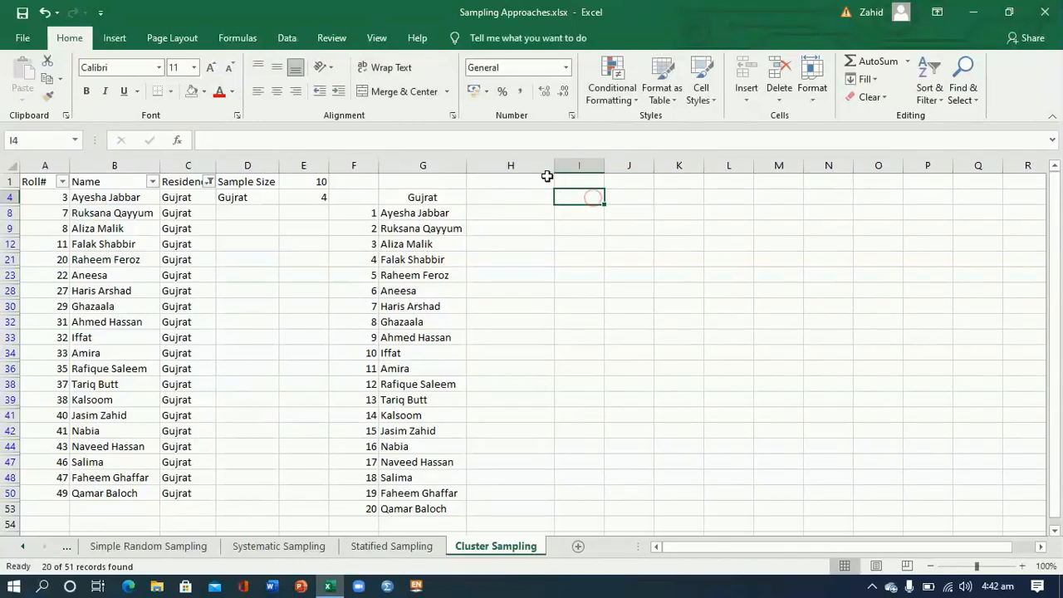
left_click_drag(554, 166, 514, 172)
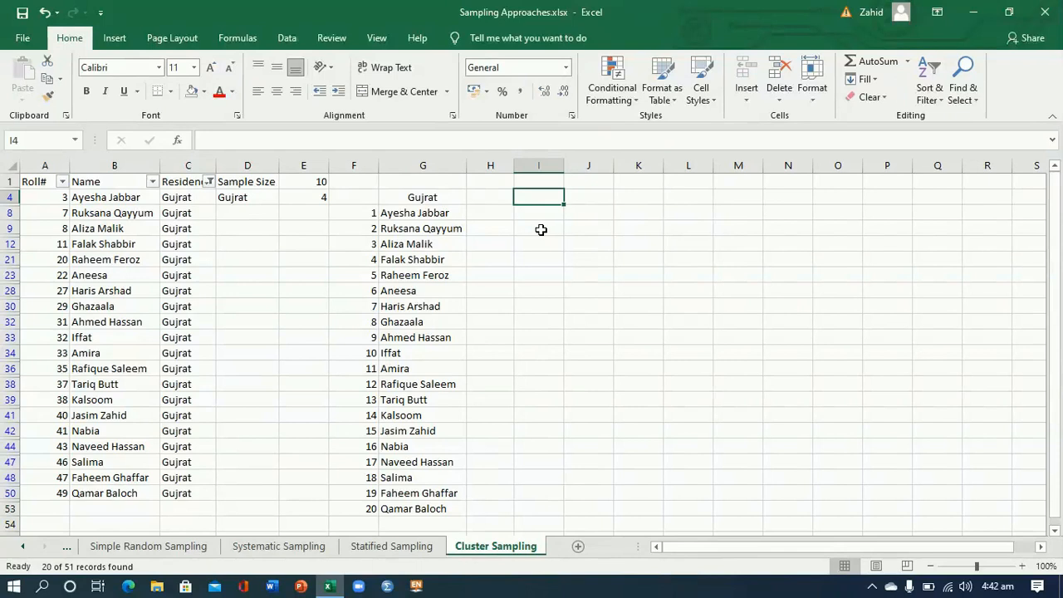
type("Gujrawala")
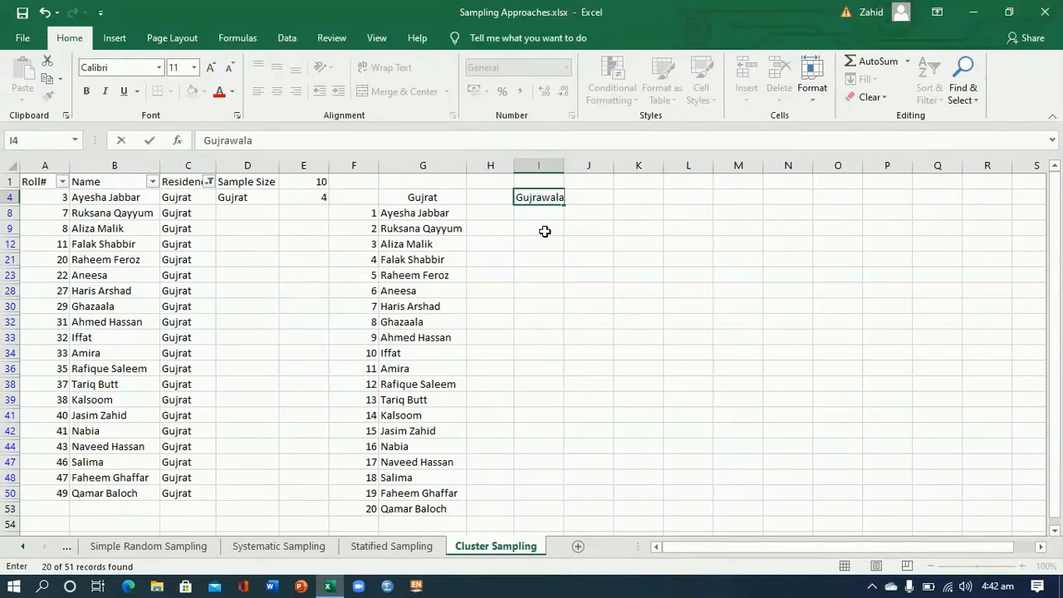
left_click(560, 166)
left_click(585, 231)
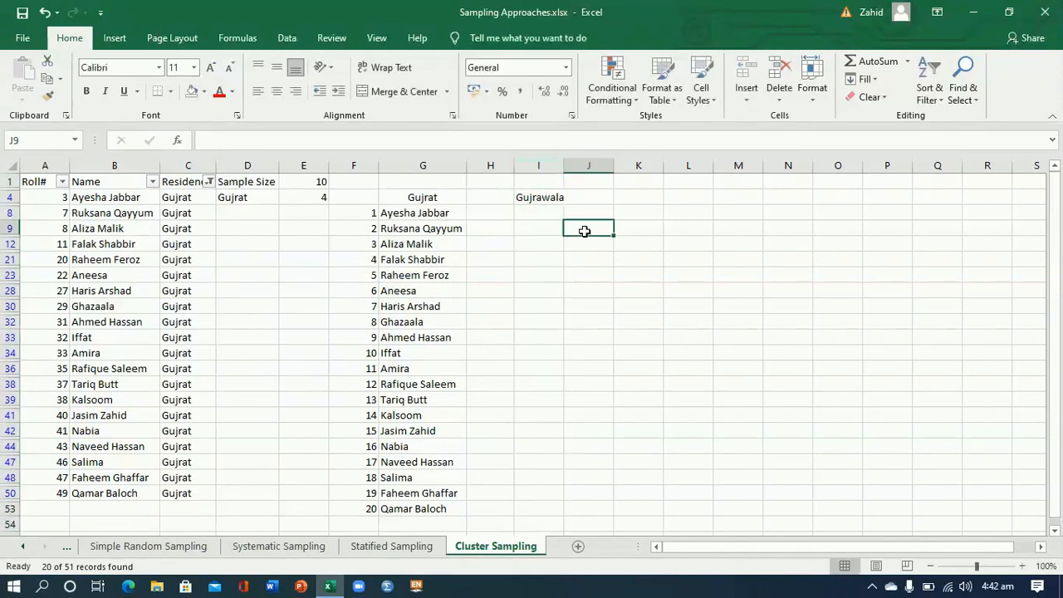
left_click_drag(563, 166, 598, 169)
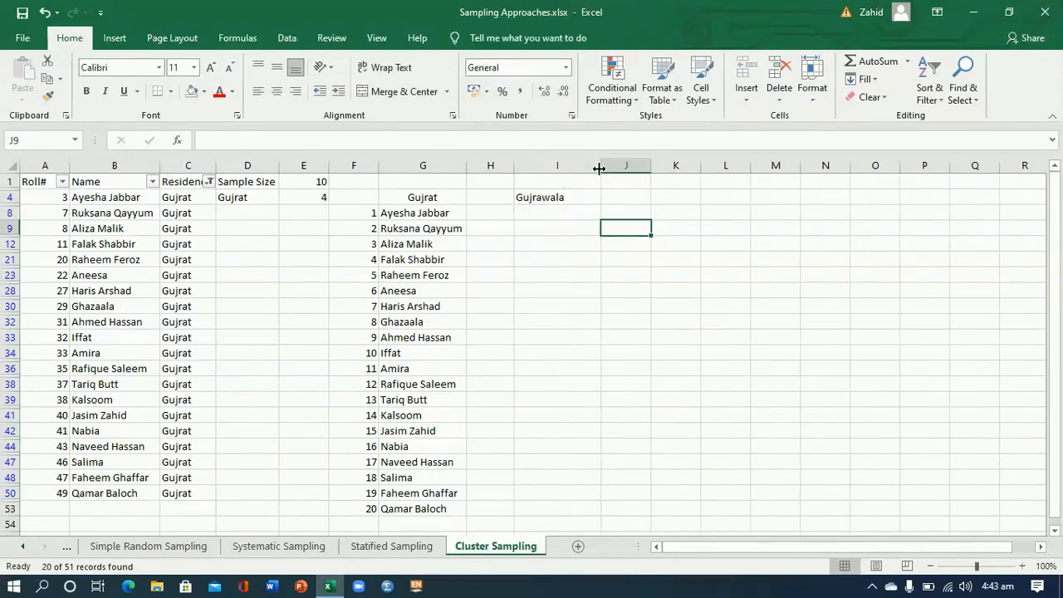
Filter the Residence column to Gujrawala only and clear the leftover Gujrat entries in G10:I31
left_click(209, 183)
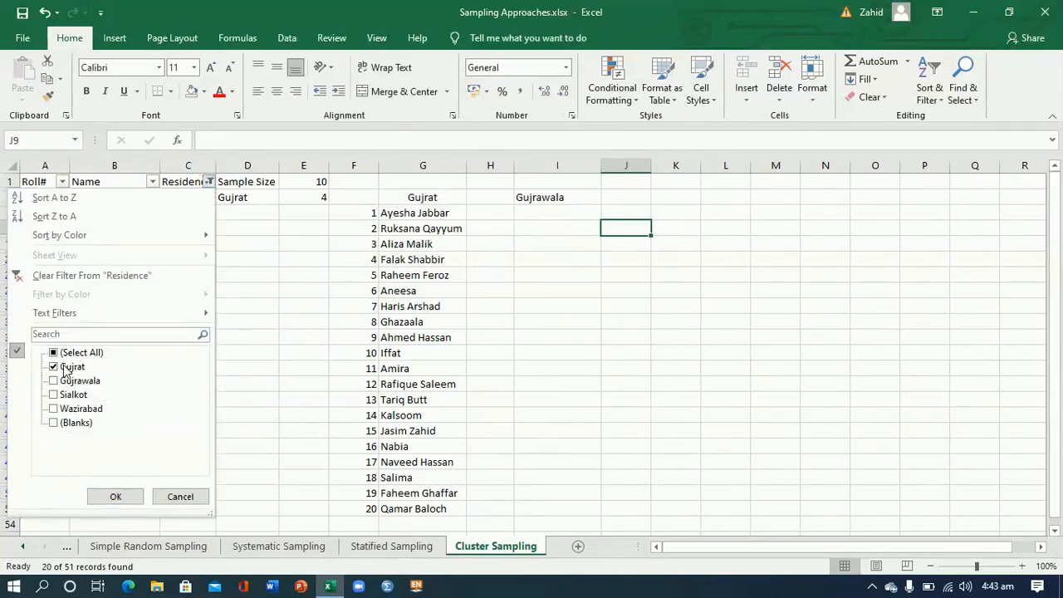
left_click(115, 496)
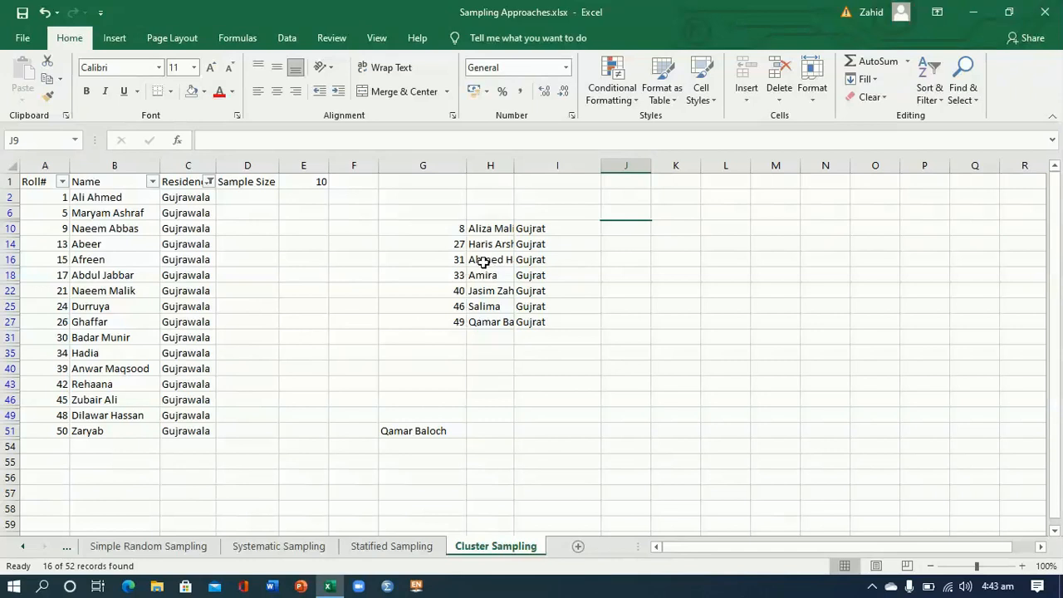
left_click_drag(457, 229, 529, 332)
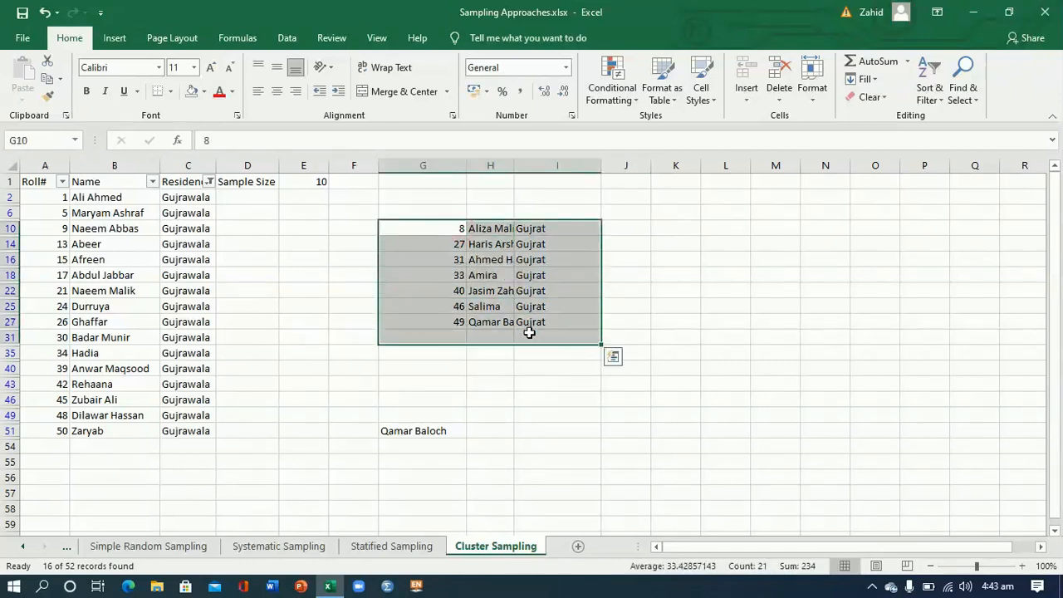
key("Delete")
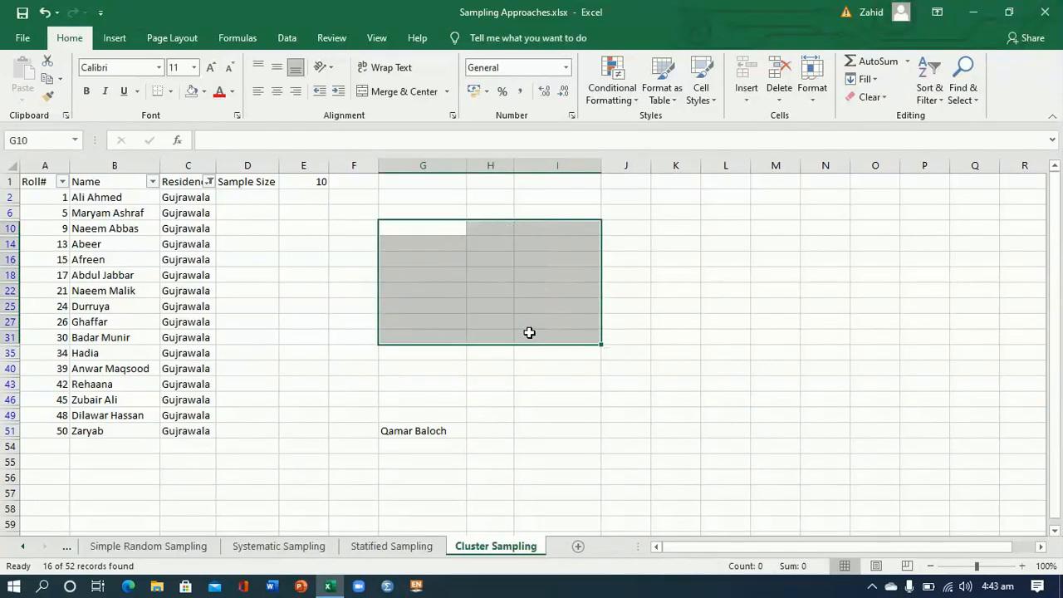
Try to copy the filtered Gujrawala names from B2:B51 into column I starting at I2
left_click(179, 231)
left_click_drag(95, 196, 97, 430)
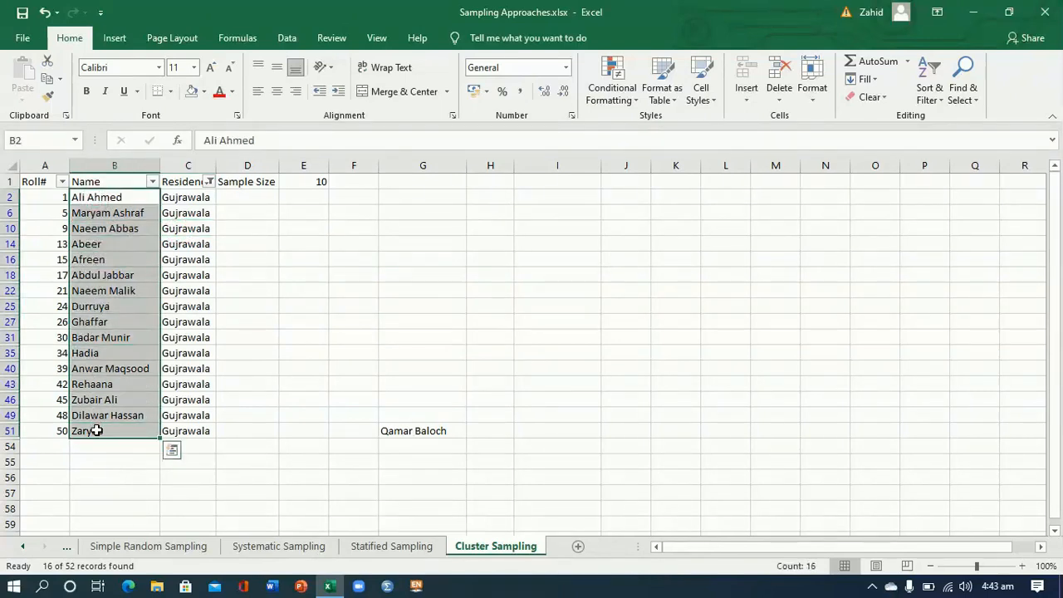
key("ctrl+c")
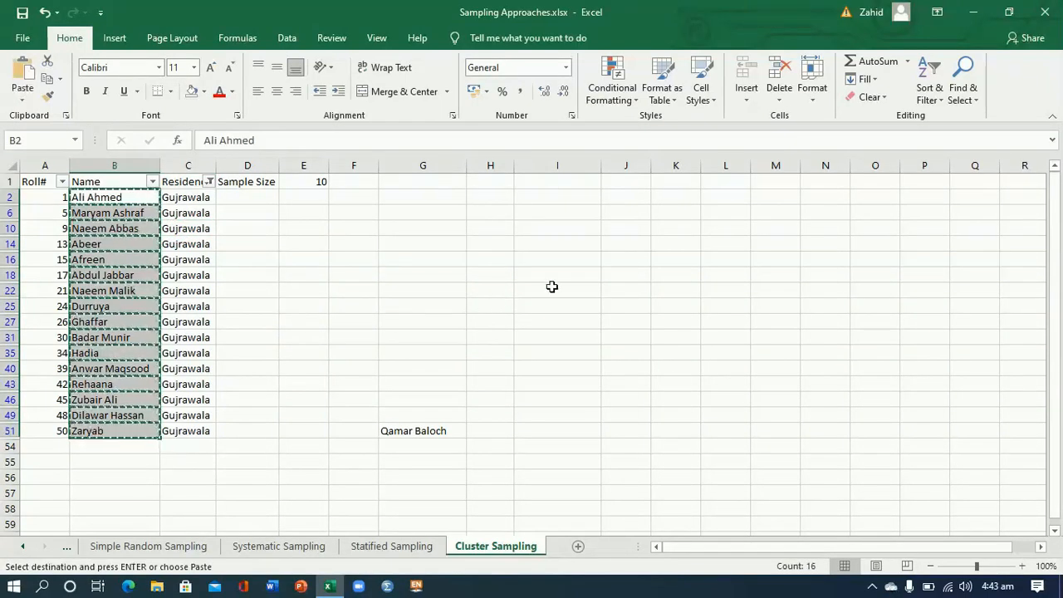
left_click(544, 203)
key("ctrl+v")
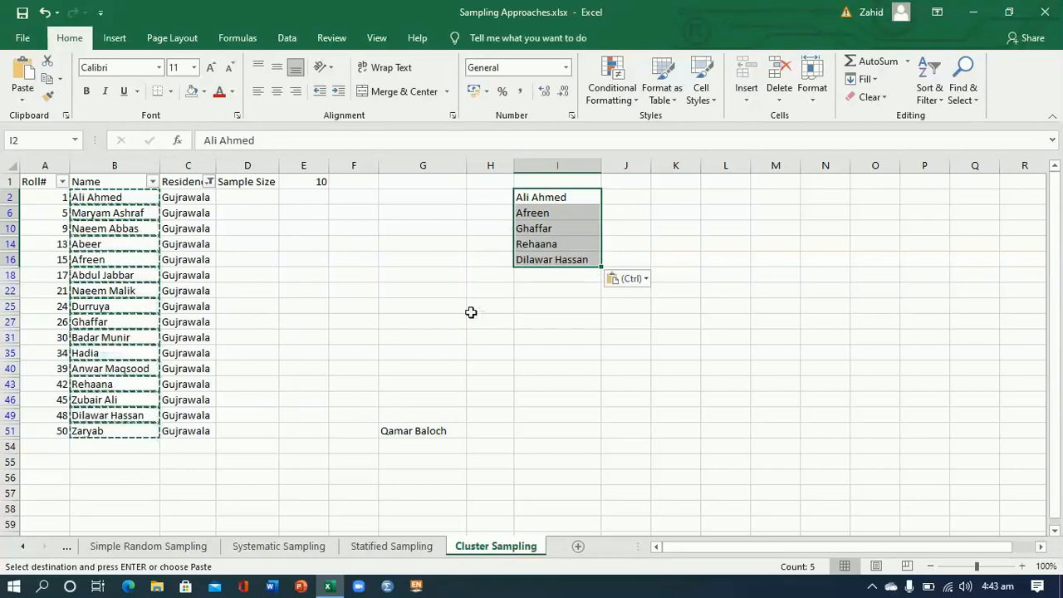
Undo the name paste, the clearing of G10:I31 and the Gujrawala filter
key("ctrl+z")
key("ctrl+z")
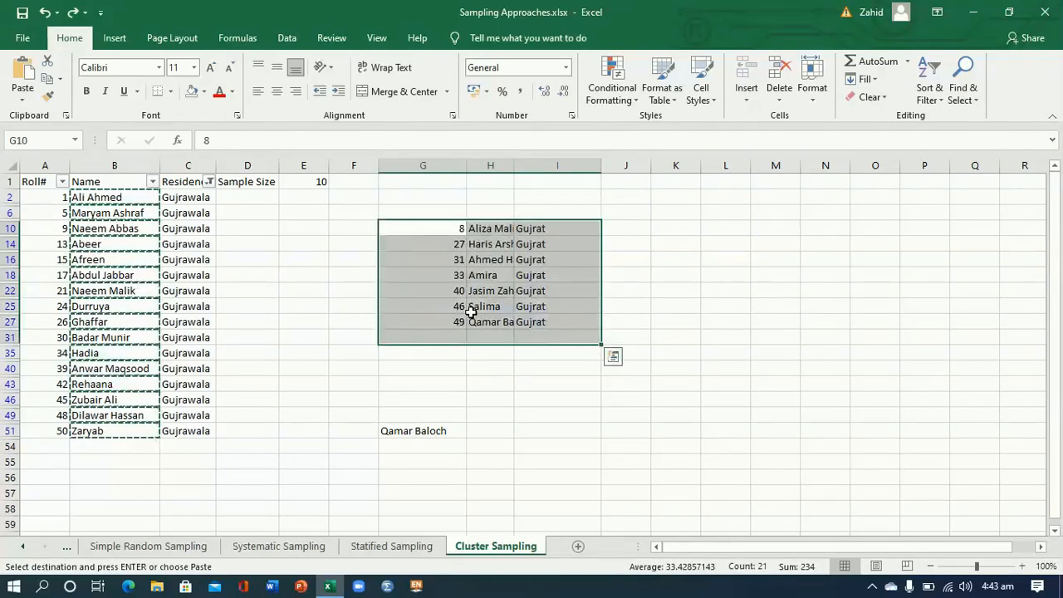
key("ctrl+z")
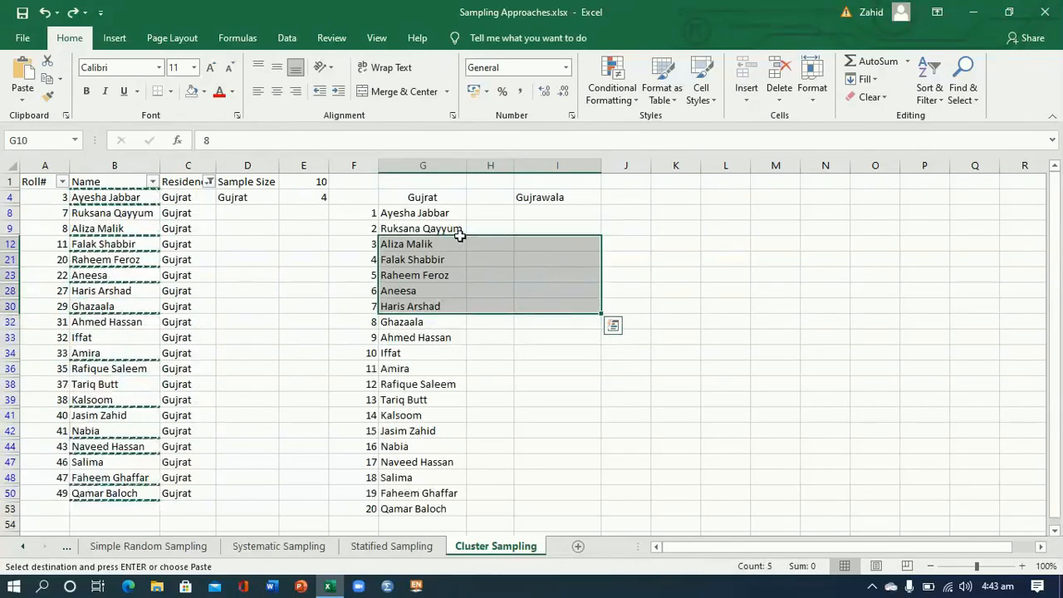
left_click(383, 197)
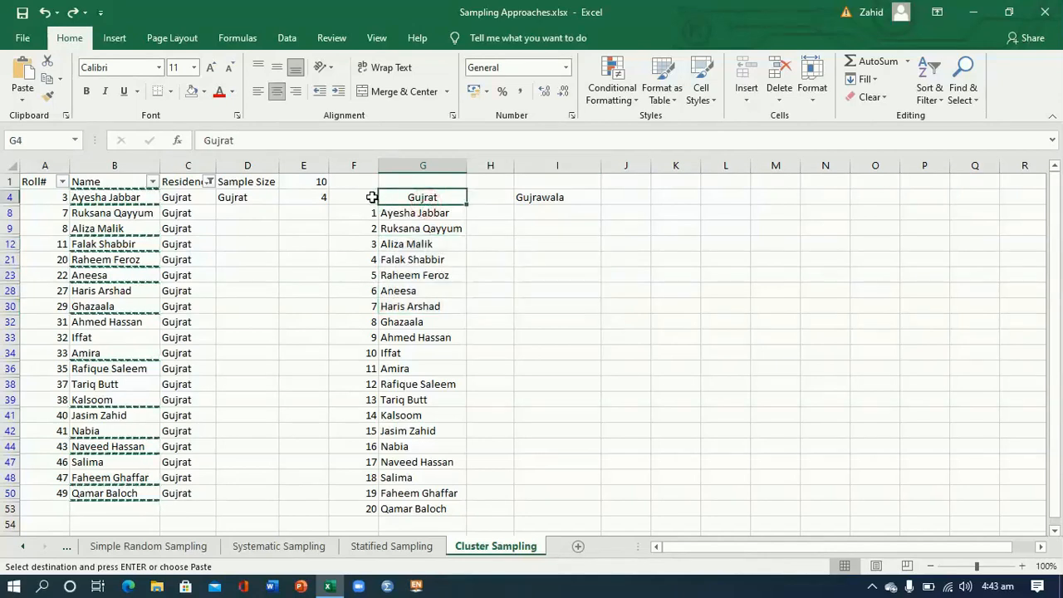
left_click_drag(371, 197, 434, 503)
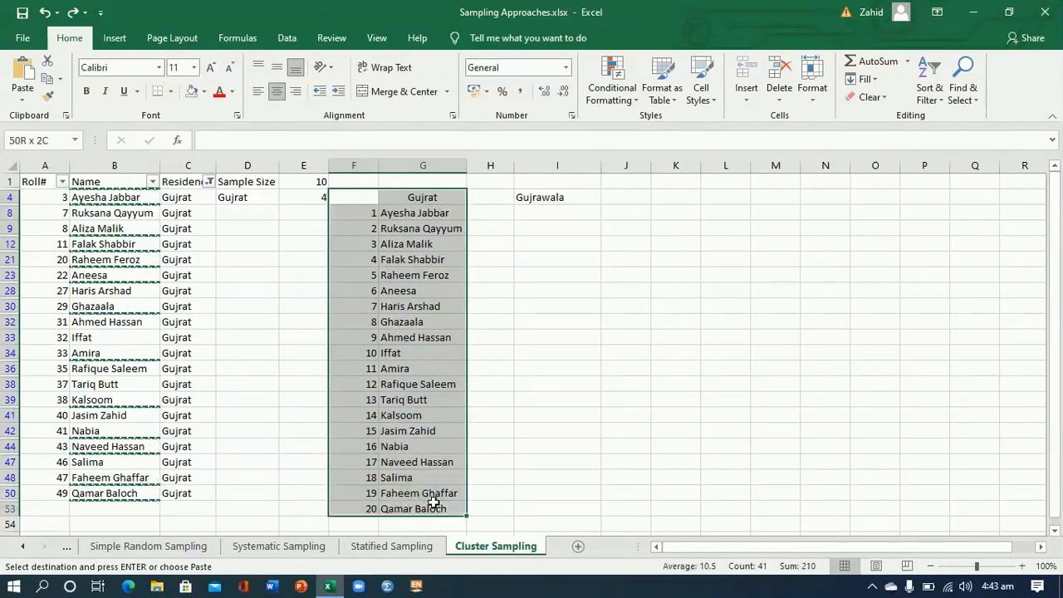
left_click(553, 199)
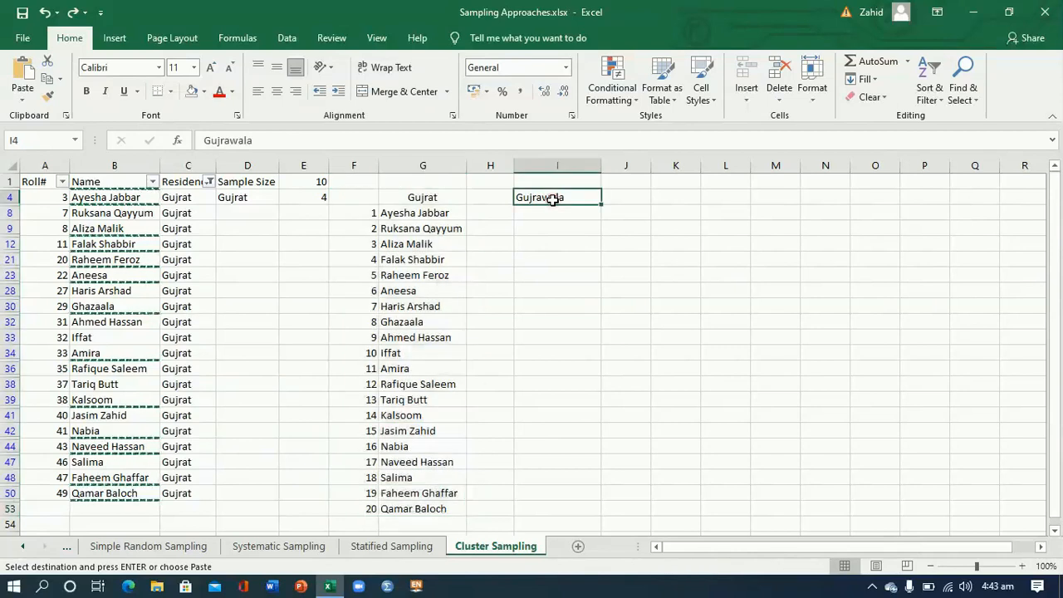
Enter the cluster headings Sialkot in J4 and Wazirabad in K4
left_click(625, 196)
type("Sialkot")
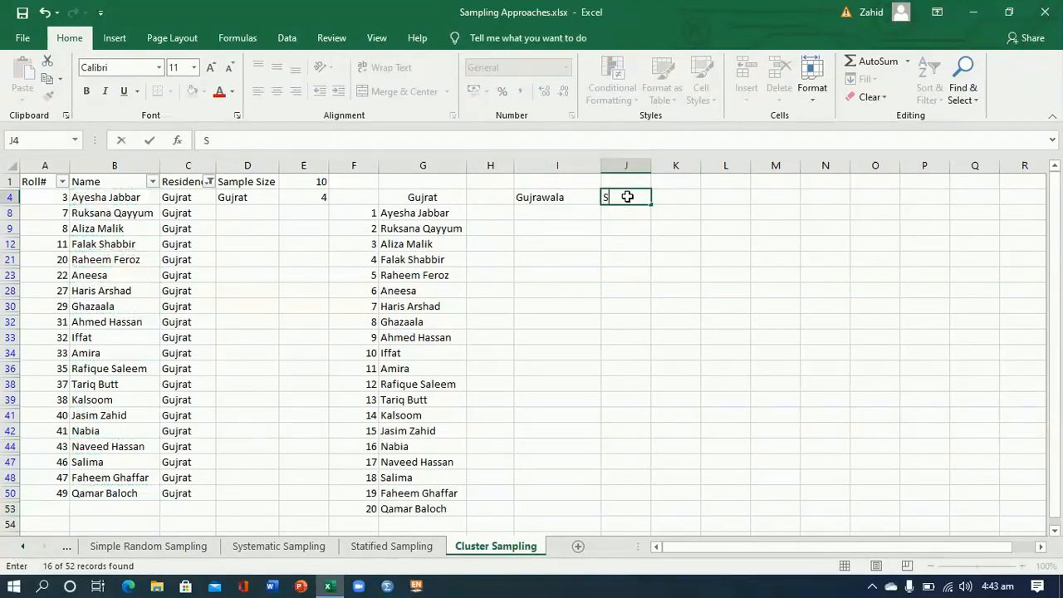
left_click(671, 197)
type("Wazirabad")
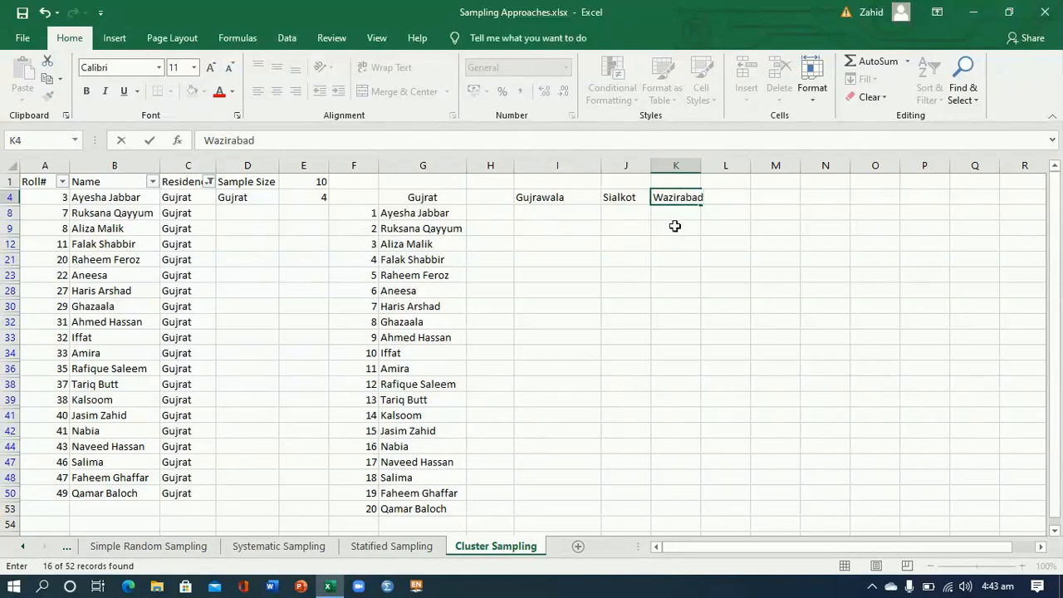
left_click(675, 226)
List the remaining clusters under Gujrat in column D: Gujrawala in D8, Sialkot in D9 and Wazirabad in D12
left_click(237, 213)
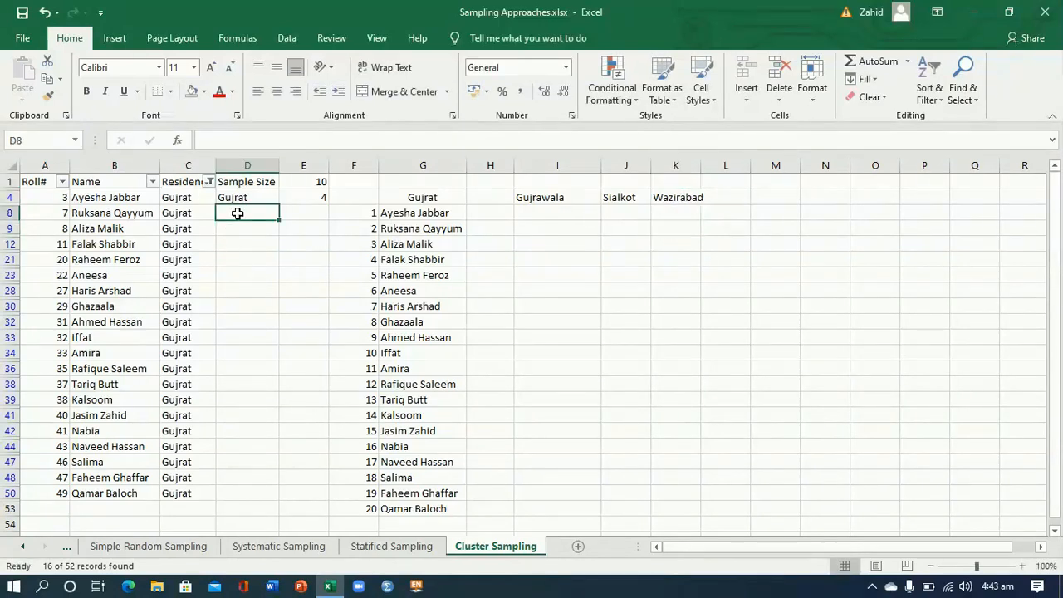
left_click(297, 212)
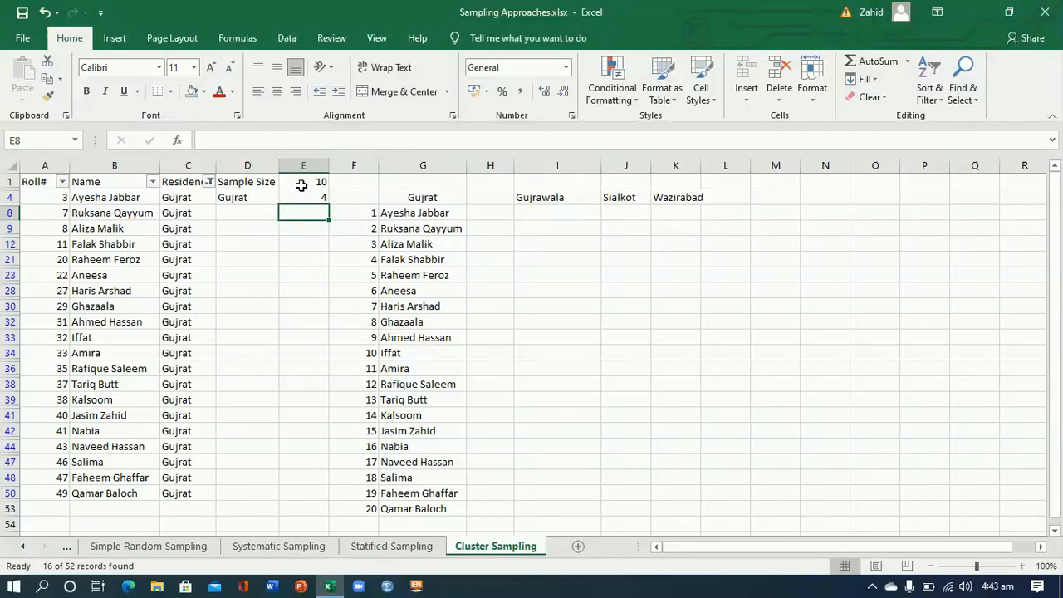
left_click(254, 201)
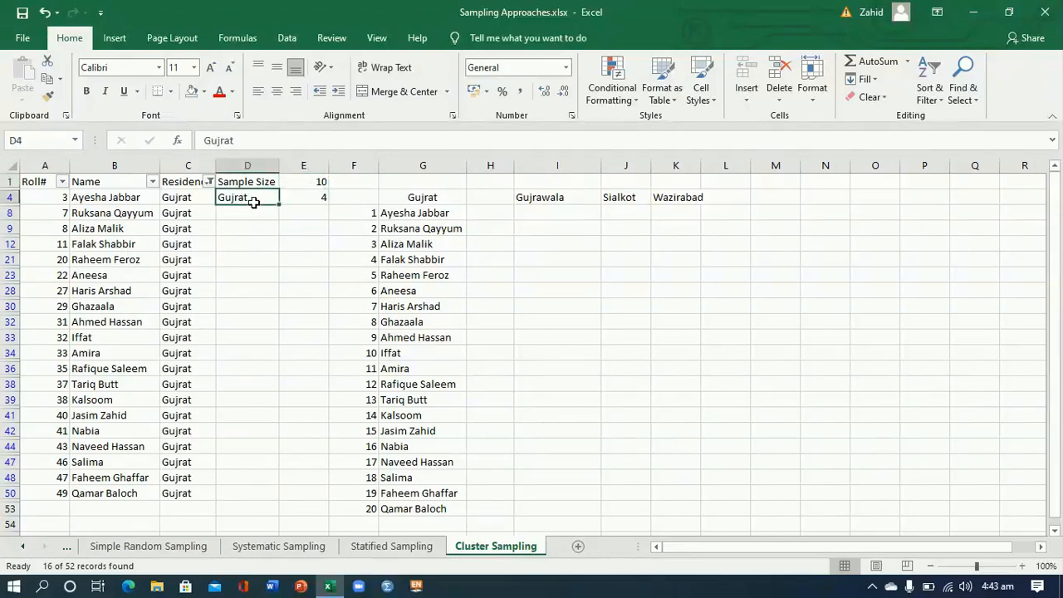
left_click(316, 197)
left_click(261, 214)
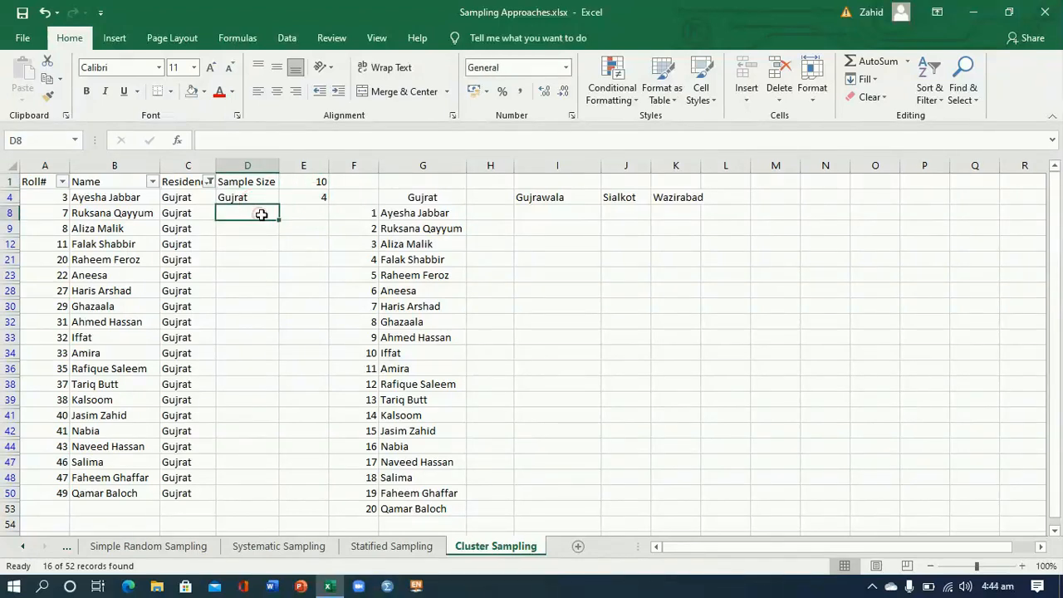
type("Gujrat")
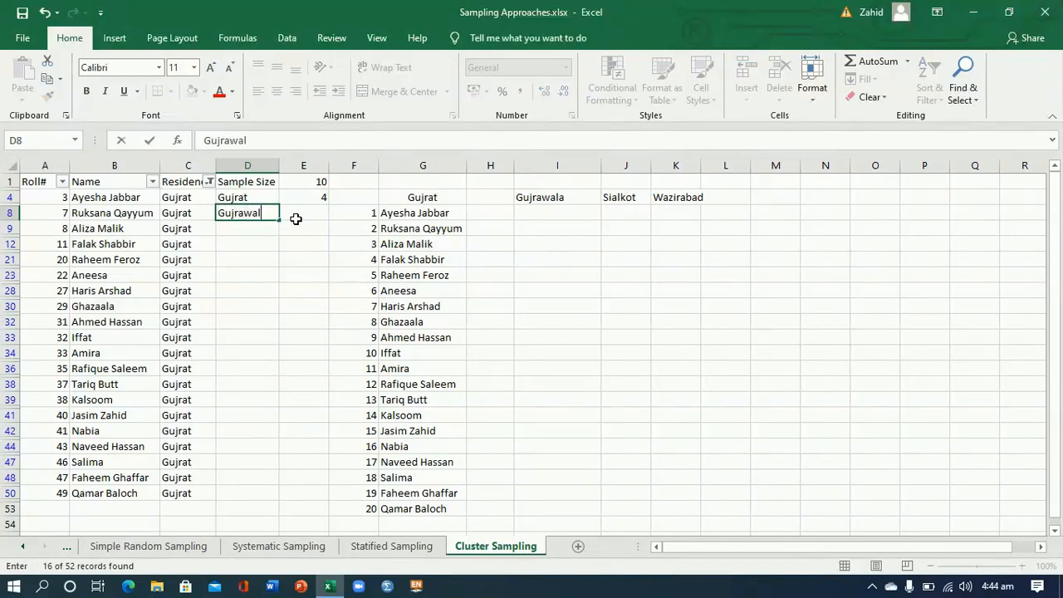
key("Return")
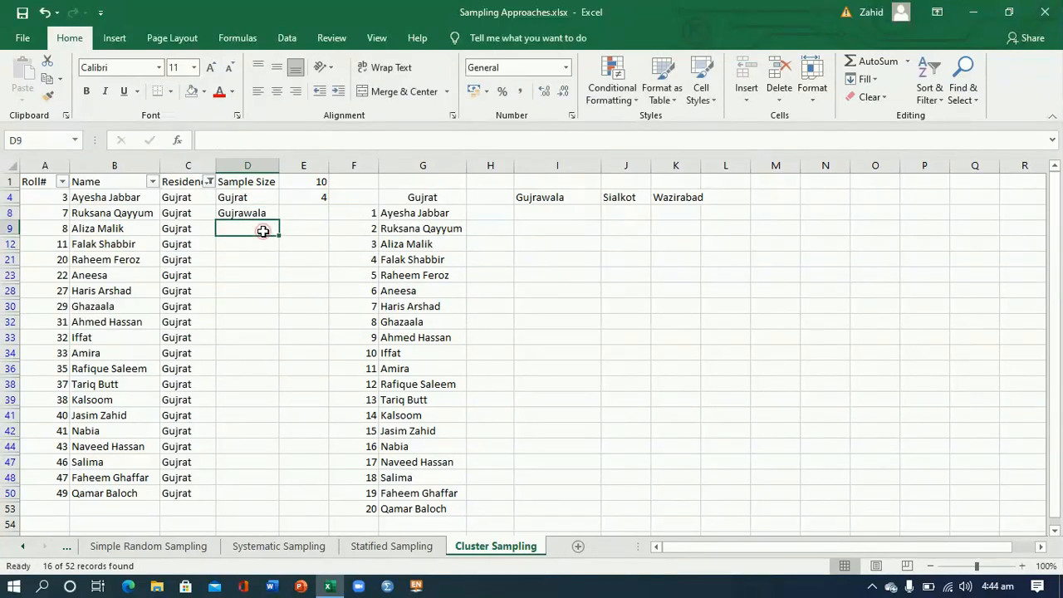
type("Sialkot")
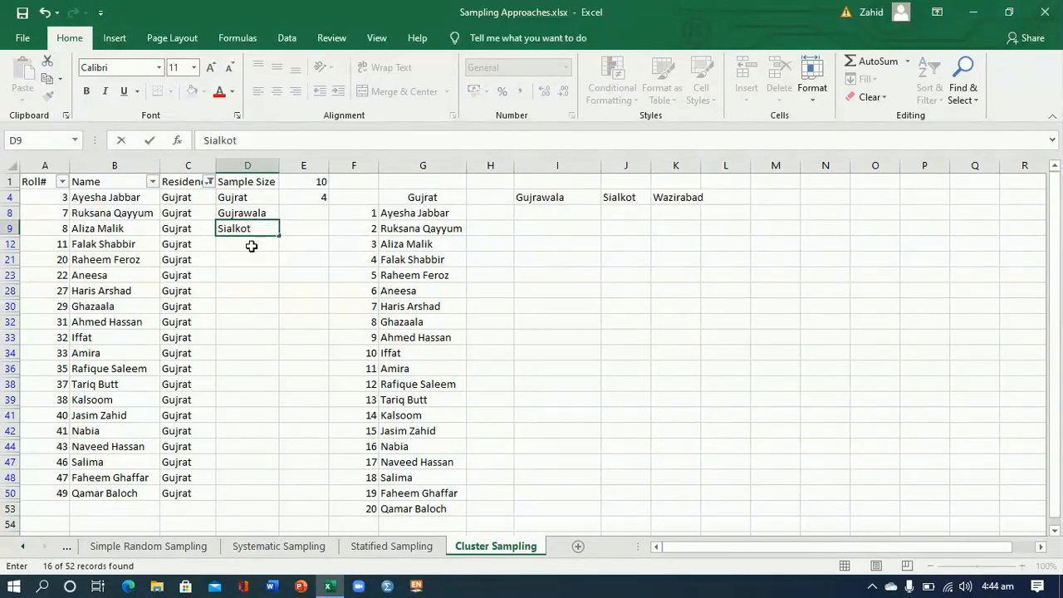
key("Return")
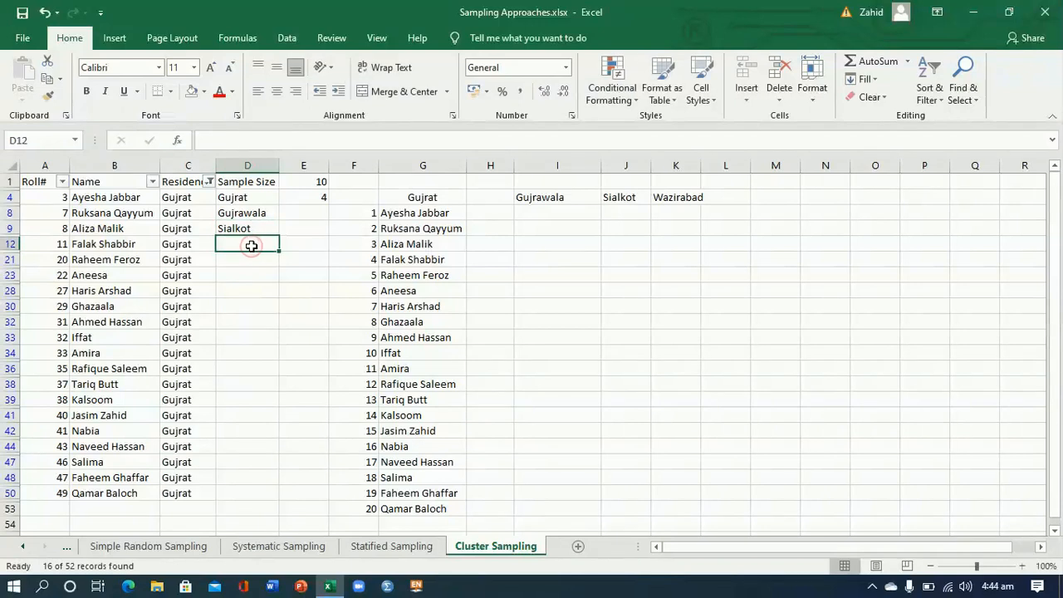
type("Wazir")
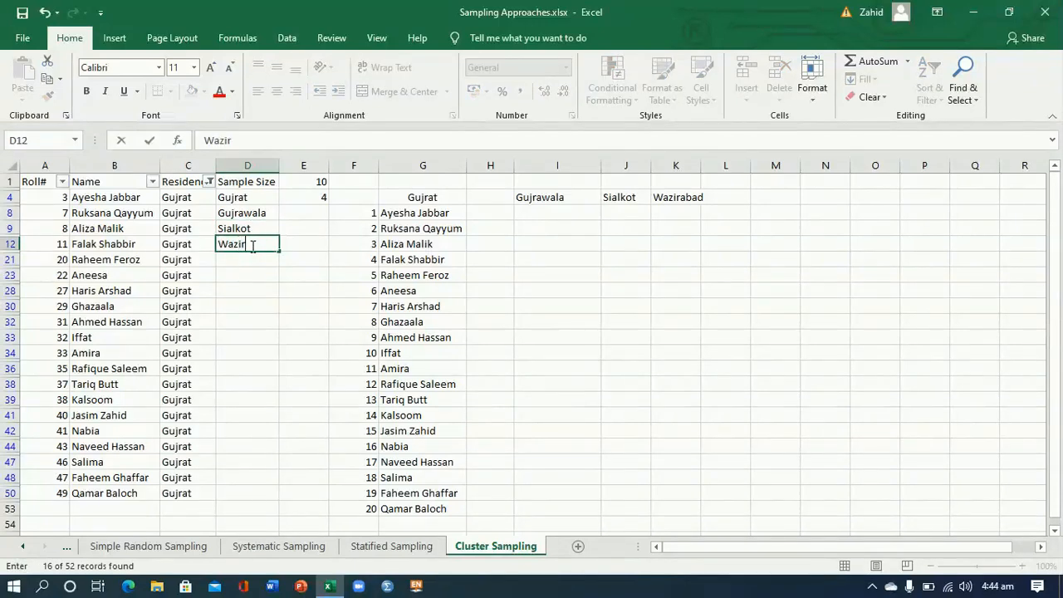
type("abad")
left_click(308, 249)
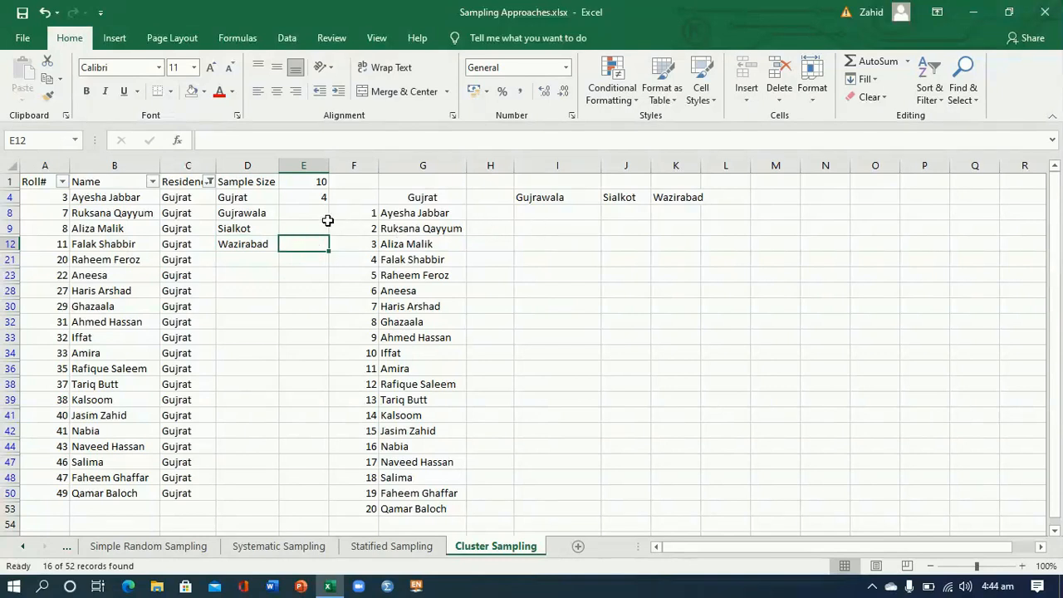
Filter the Residence column to Gujrawala only to check its number of records, and undo back to the Gujrat filter
left_click(209, 181)
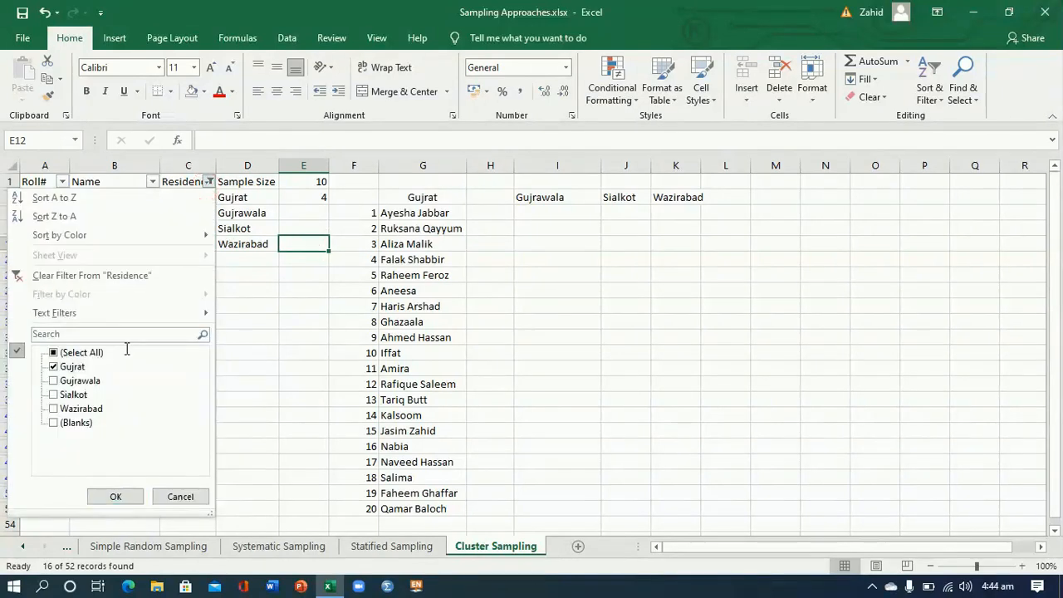
left_click(53, 366)
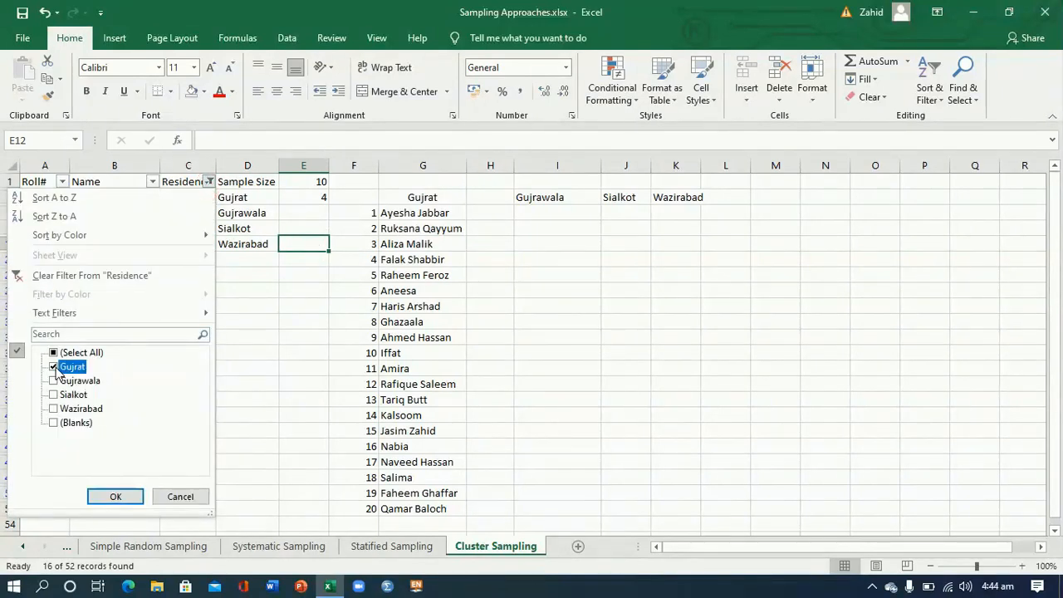
left_click(53, 380)
left_click(113, 497)
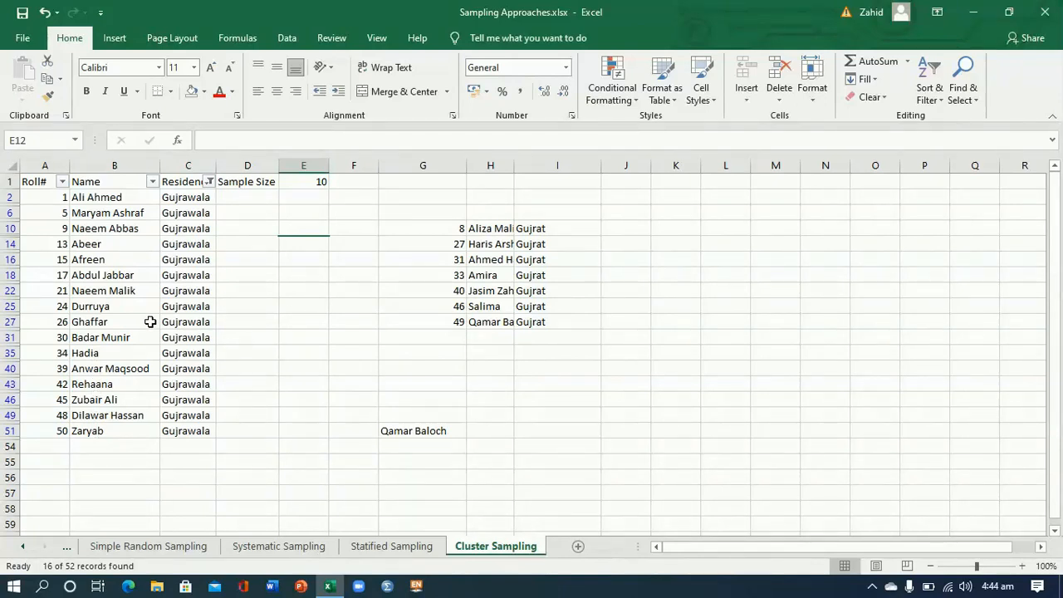
key("ctrl+z")
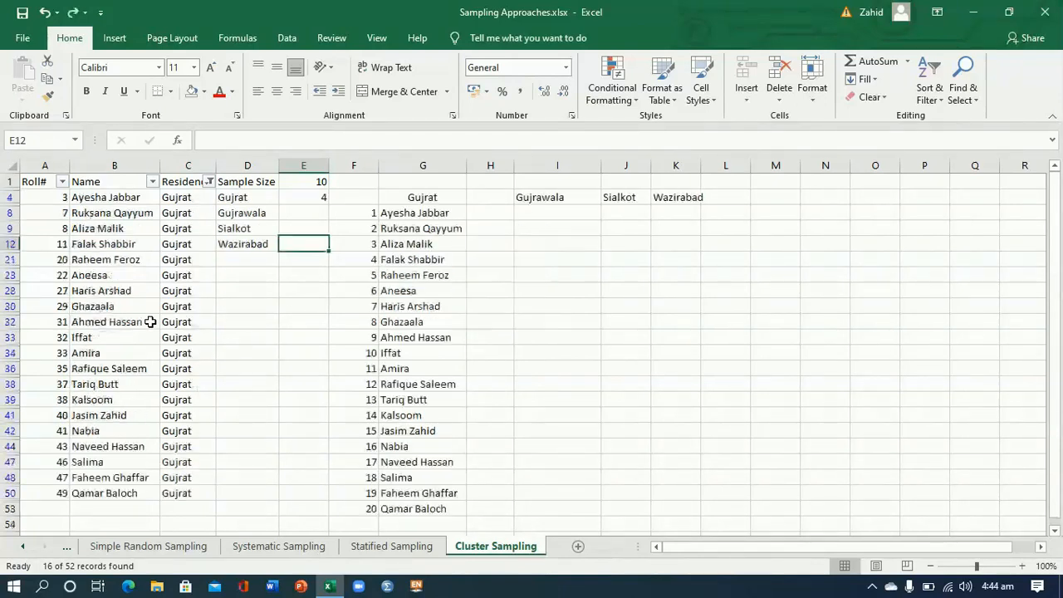
Calculate Gujrawala's share of the sample in E8 with the formula =(16/51)*E1
left_click(289, 214)
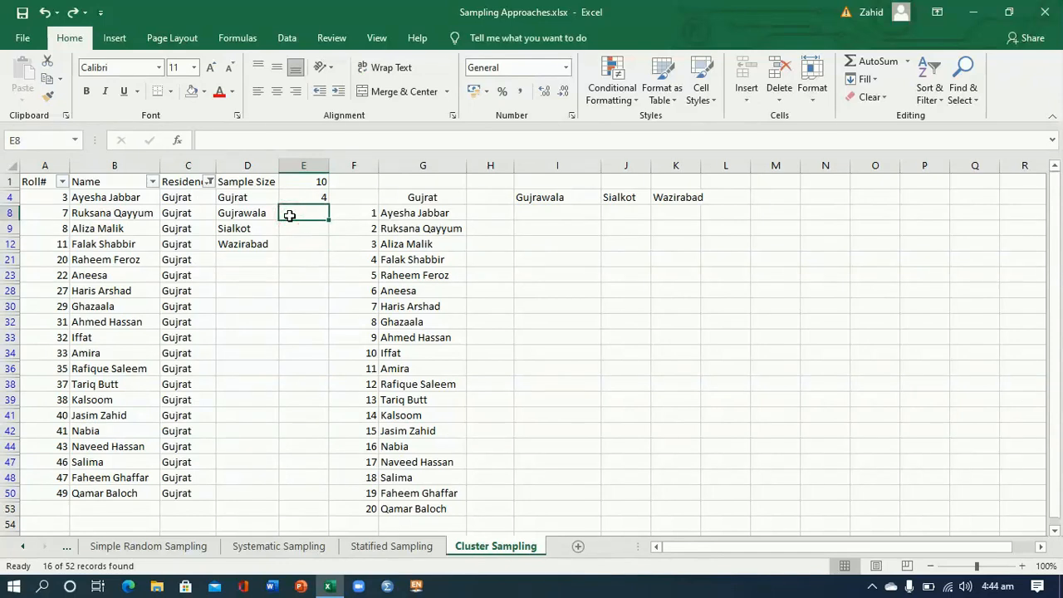
type("=(16/51)*")
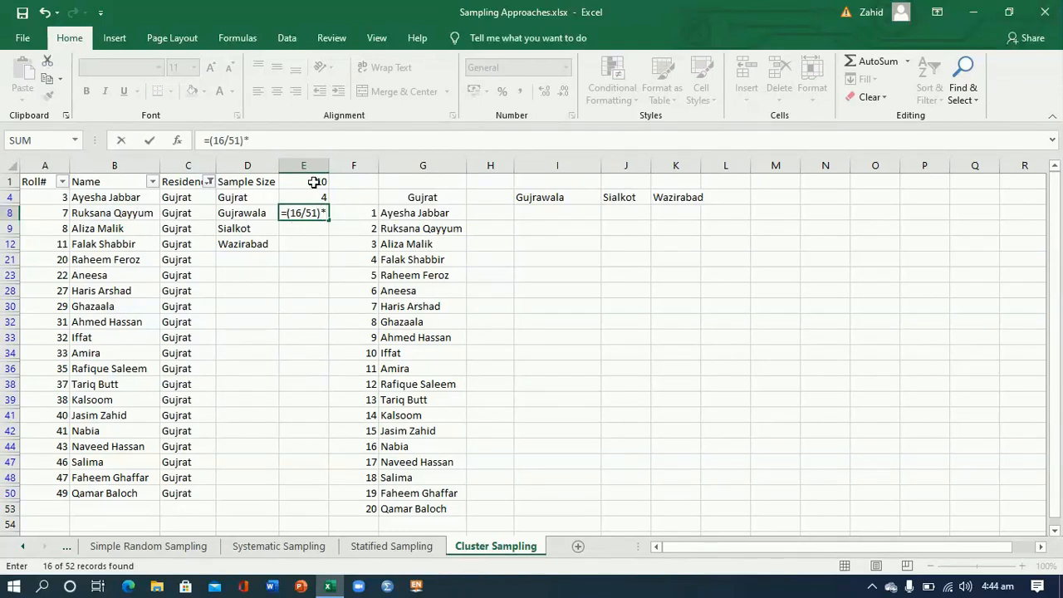
left_click(314, 181)
key("Return")
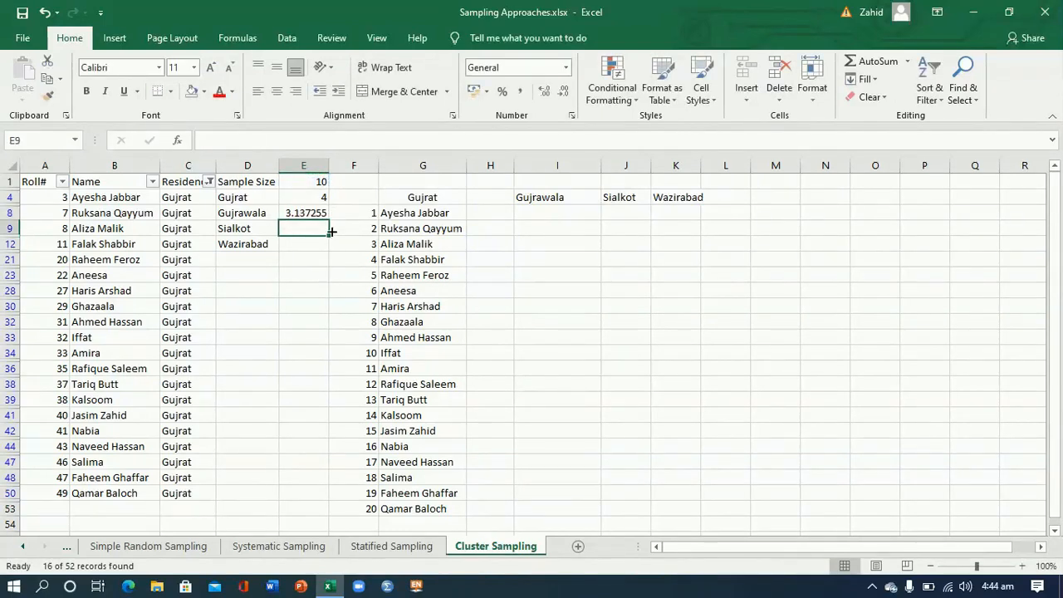
Format Gujrawala's share in E8 to show no decimal places
left_click(318, 213)
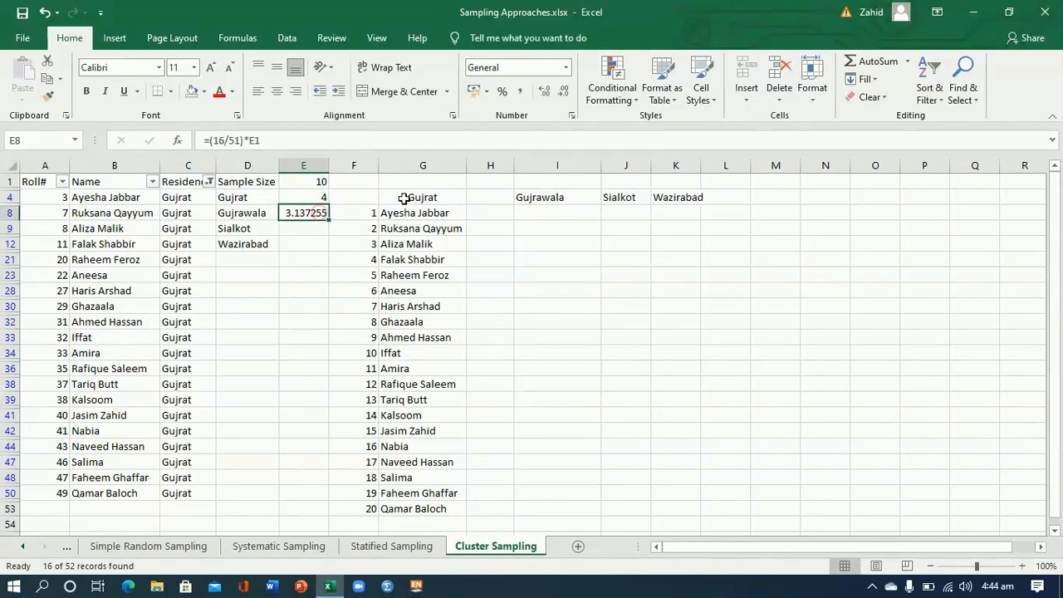
left_click(564, 97)
left_click(551, 94)
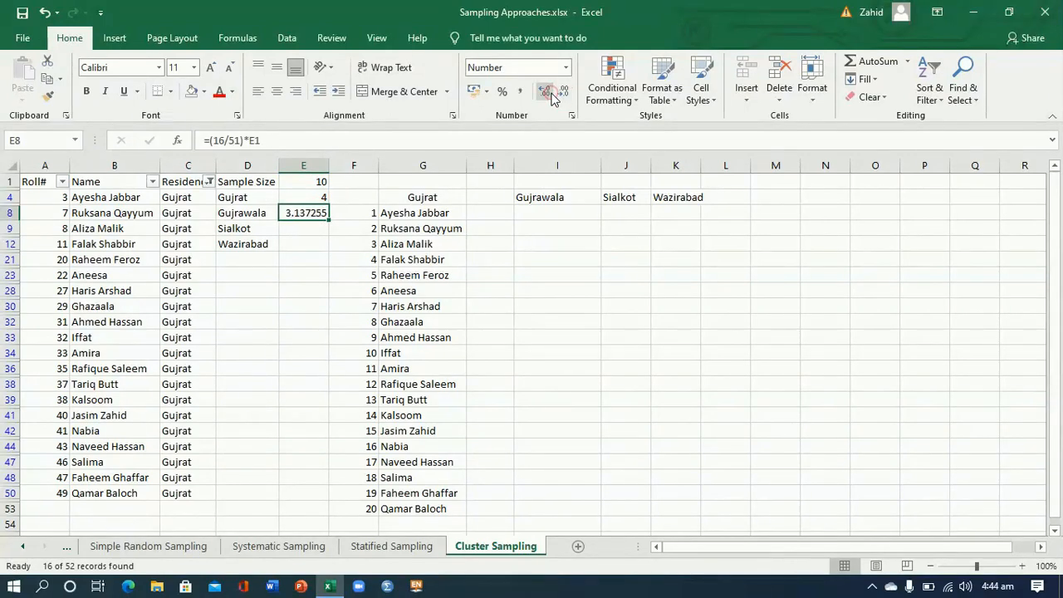
left_click(551, 94)
left_click(567, 94)
left_click(567, 94)
left_click(567, 93)
left_click(567, 94)
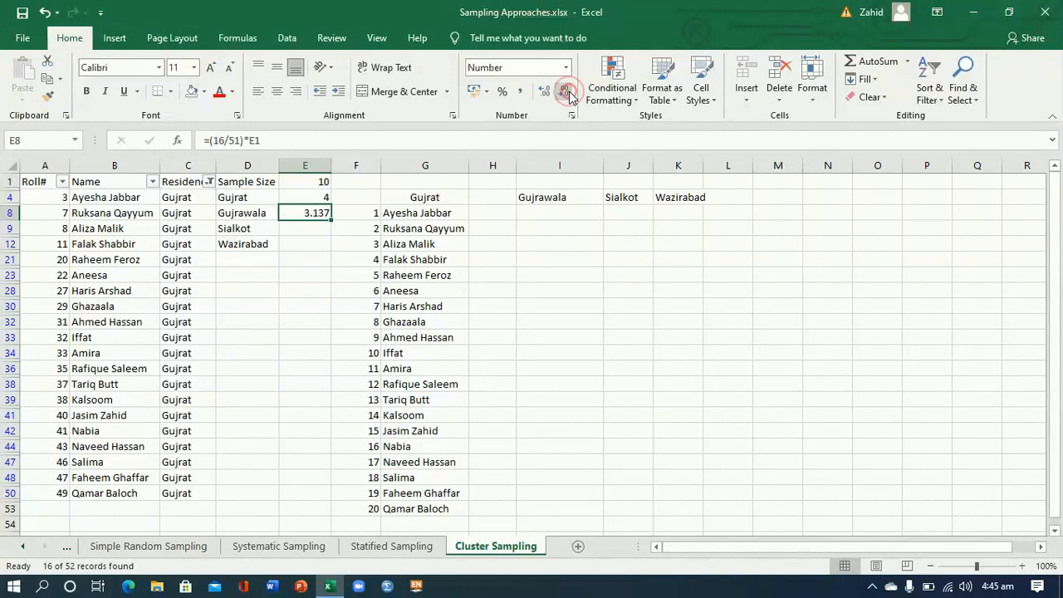
left_click(569, 96)
left_click(569, 96)
left_click(570, 96)
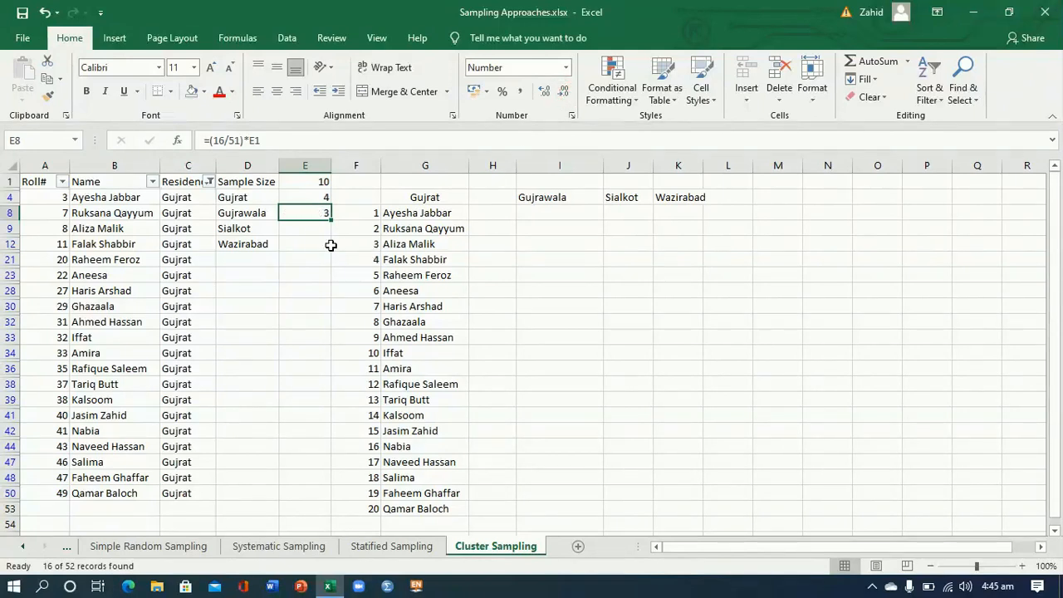
Filter the Residence column to Sialkot only to check its number of records, and undo back to the Gujrat filter
left_click(309, 230)
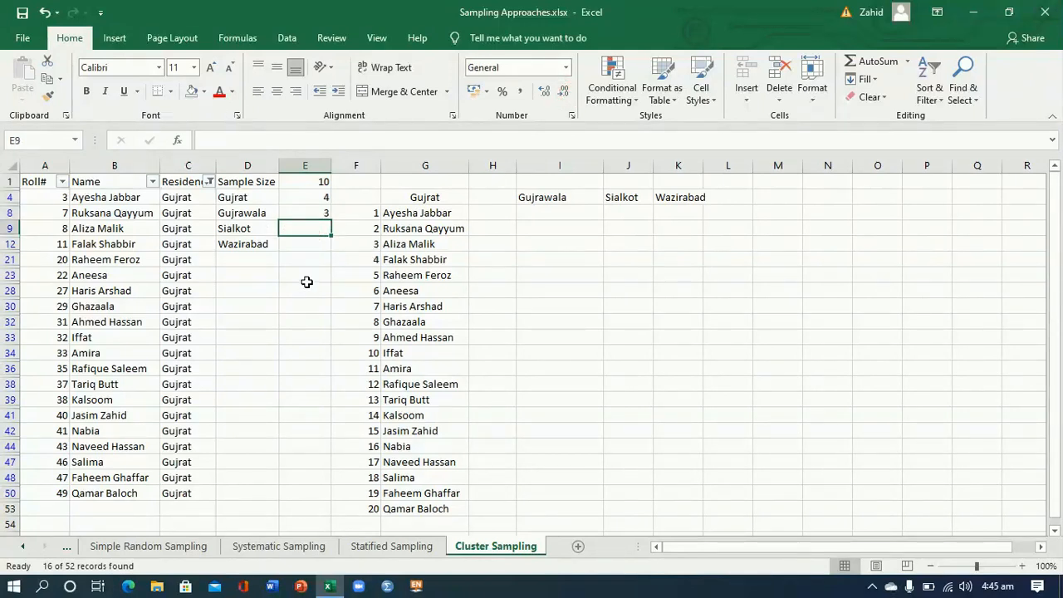
left_click(210, 182)
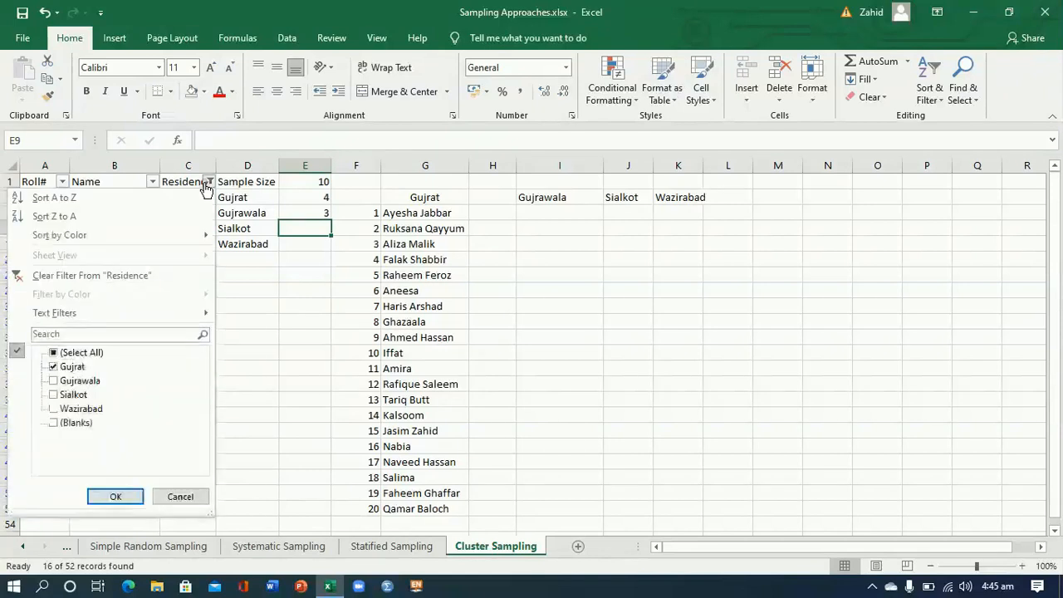
left_click(64, 366)
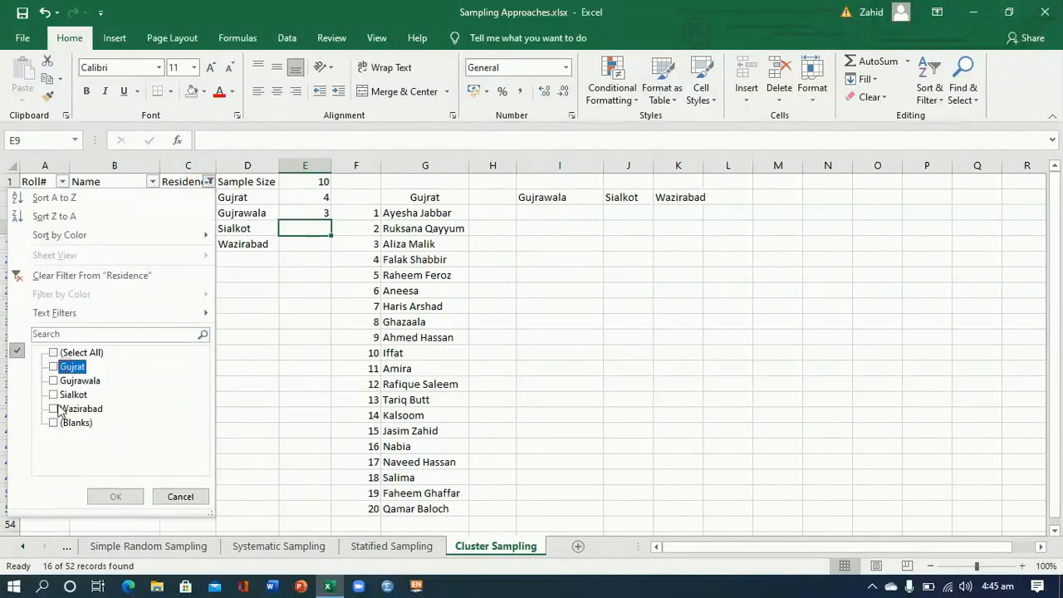
left_click(63, 395)
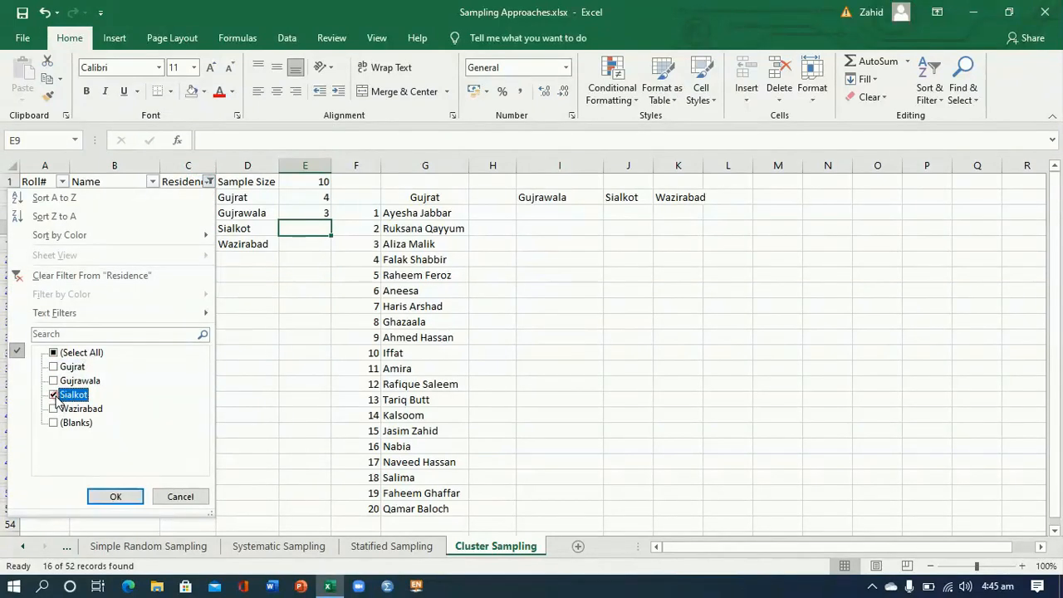
left_click(113, 497)
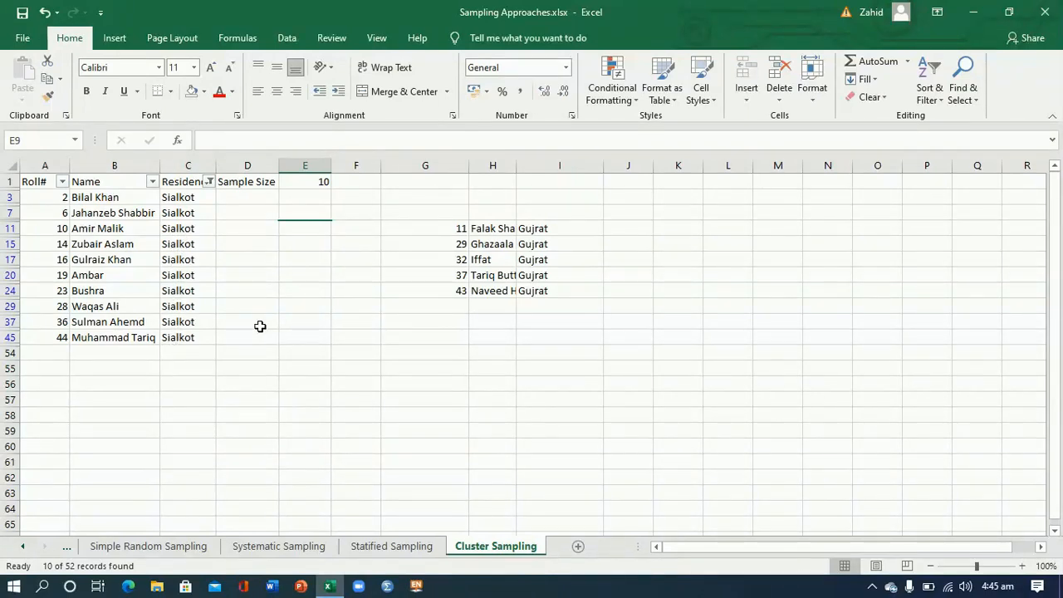
key("ctrl+z")
Calculate Sialkot's share of the sample in E9 with the formula =(10/51)*10
type("=")
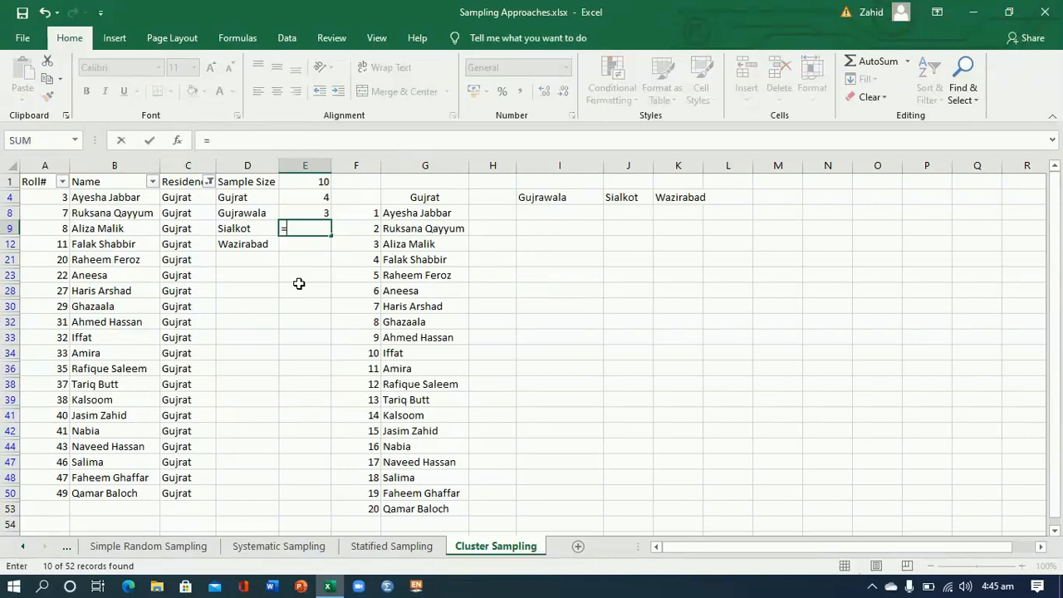
type("(10/51)*10")
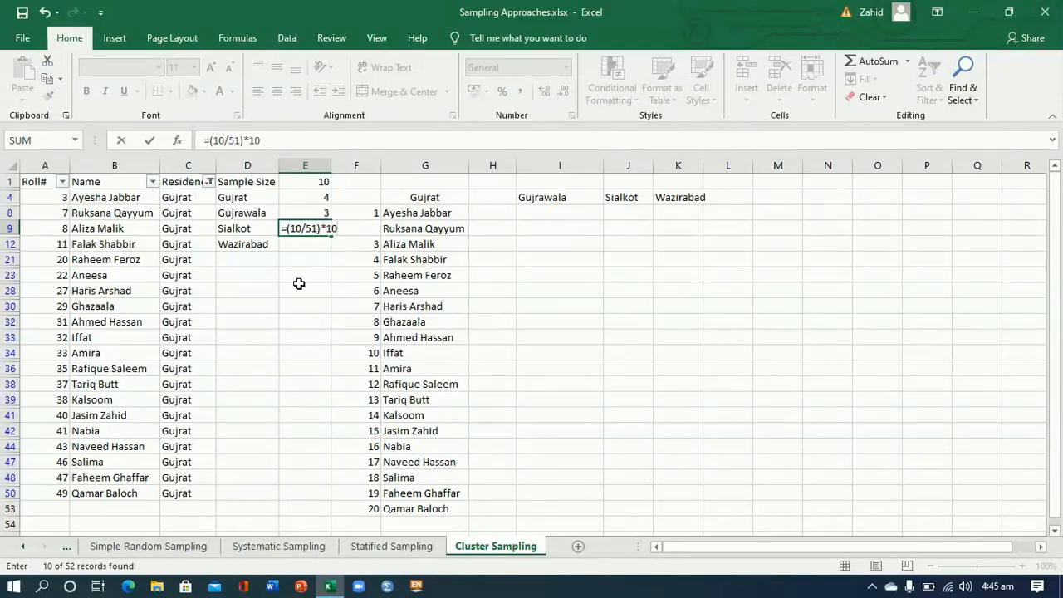
key("Return")
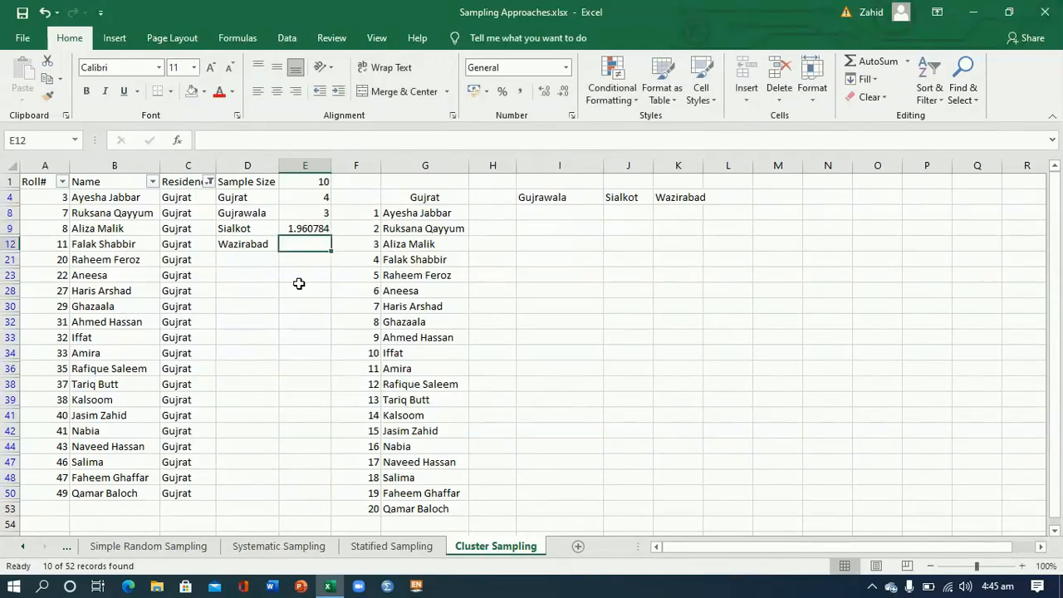
Format Sialkot's share in E9 to show no decimal places
left_click(316, 229)
left_click(567, 93)
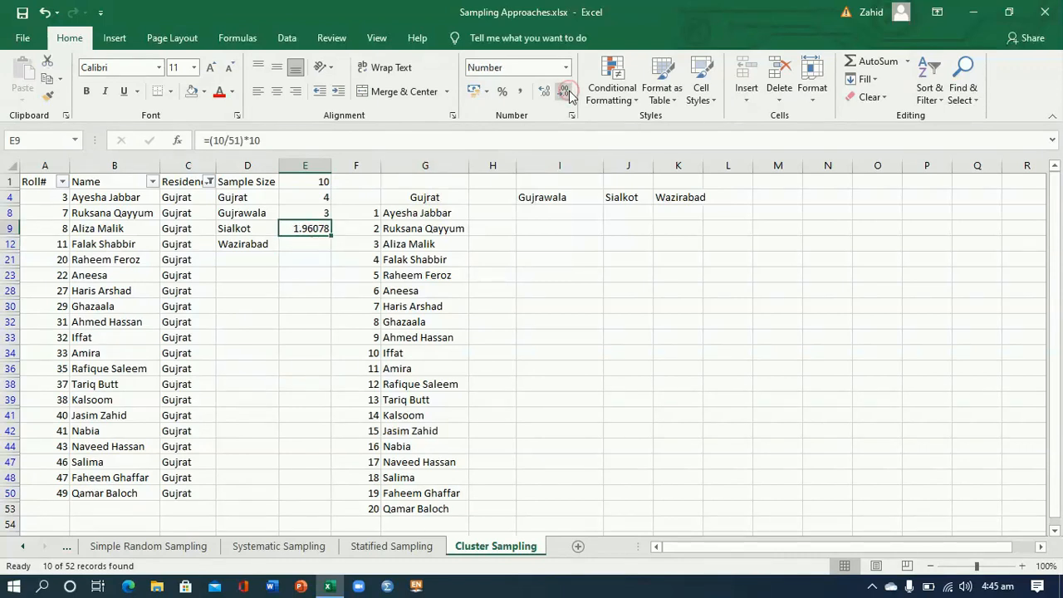
left_click(568, 93)
left_click(568, 92)
left_click(567, 93)
left_click(568, 93)
left_click(568, 93)
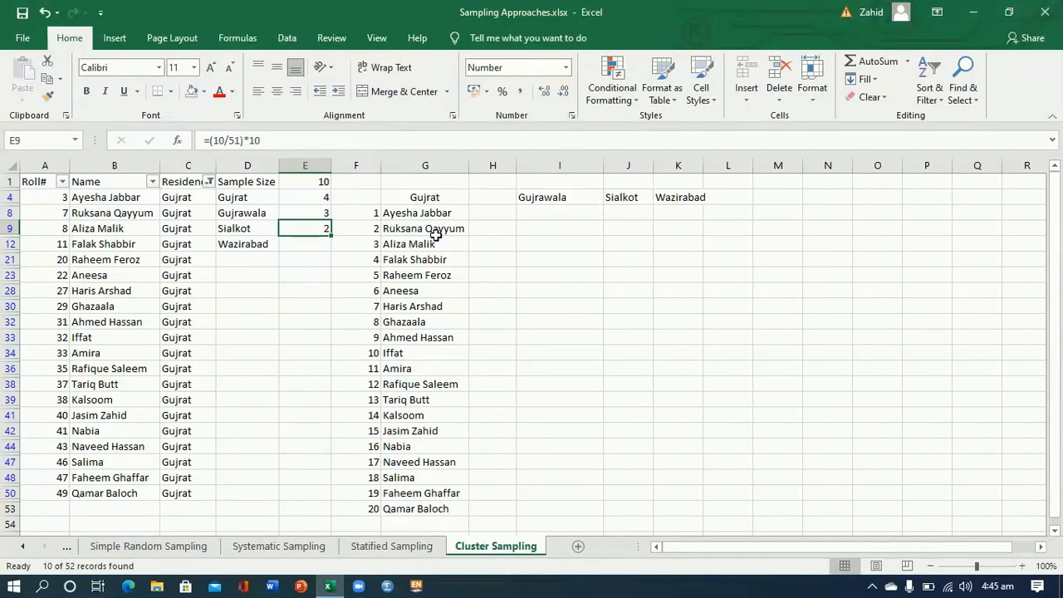
Enter 1 as Wazirabad's share of the sample in E12
left_click(314, 243)
type("1")
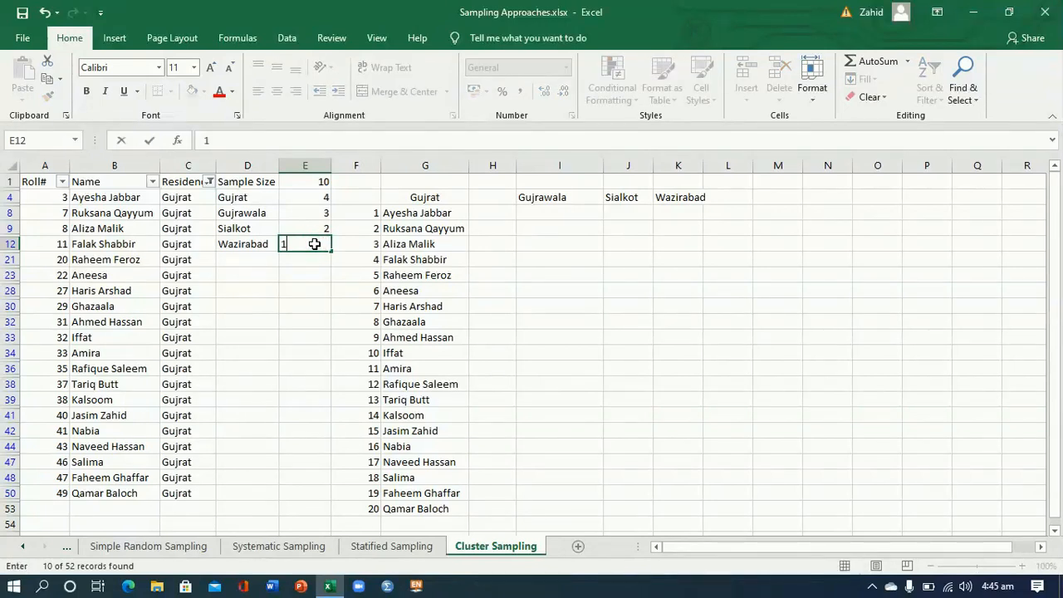
left_click(498, 276)
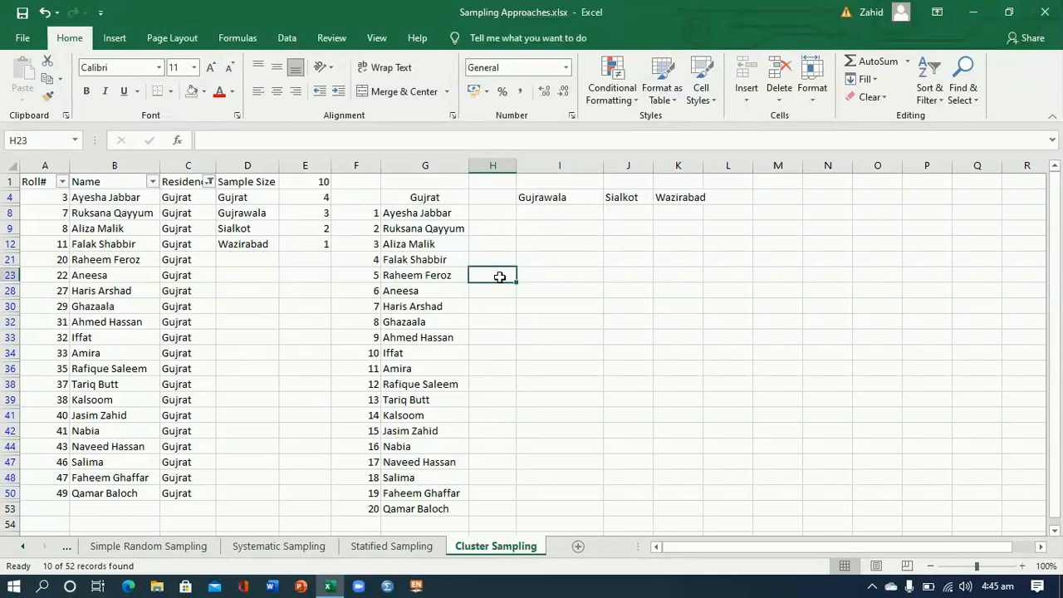
Review the four cluster columns for Gujrat, Gujrawala, Sialkot and Wazirabad one after another, highlighting each column's range
left_click_drag(372, 199, 423, 503)
left_click_drag(525, 202, 551, 455)
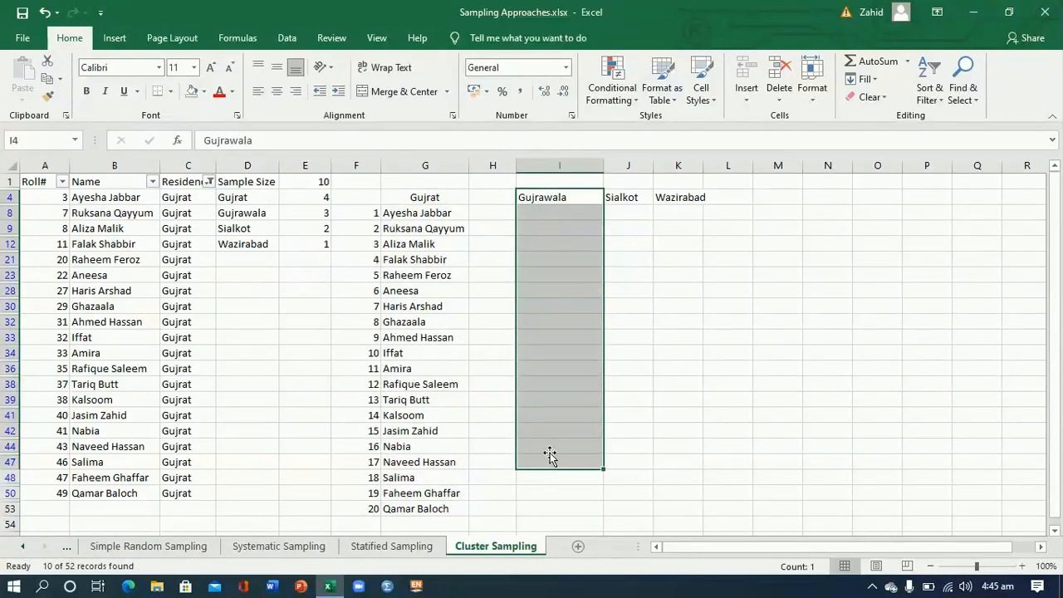
left_click_drag(629, 200, 624, 346)
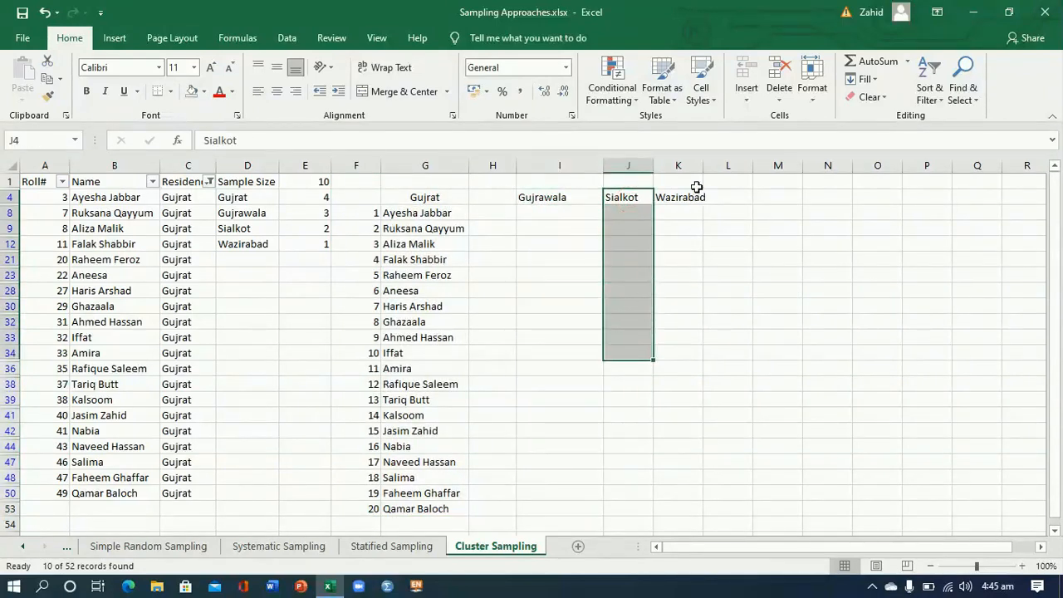
left_click_drag(689, 199, 688, 278)
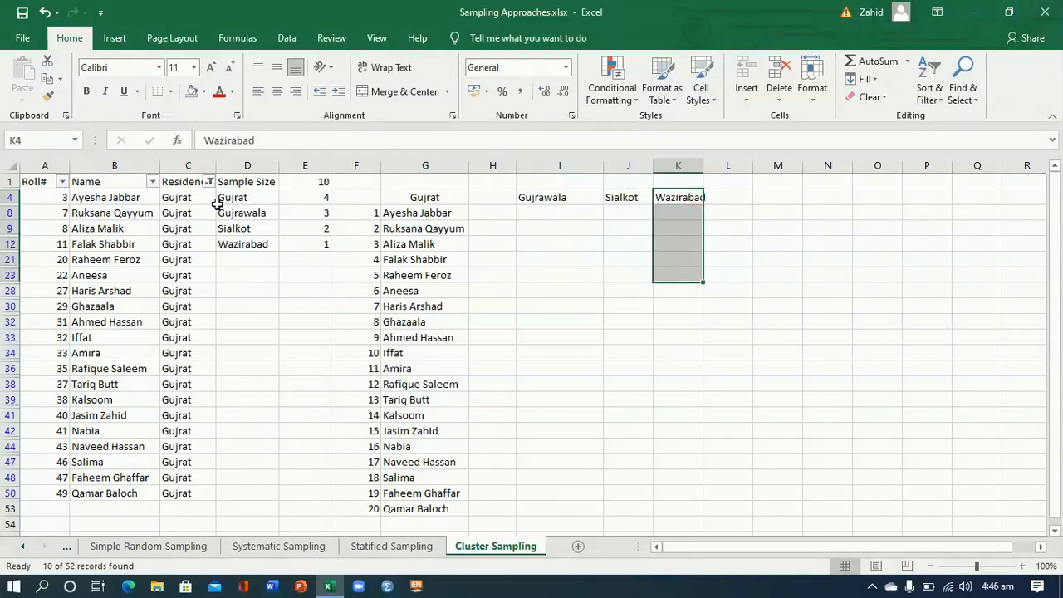
Compare each residence's sample share with its cluster column, and check the total of the four shares in E4:E12
left_click_drag(273, 200, 300, 198)
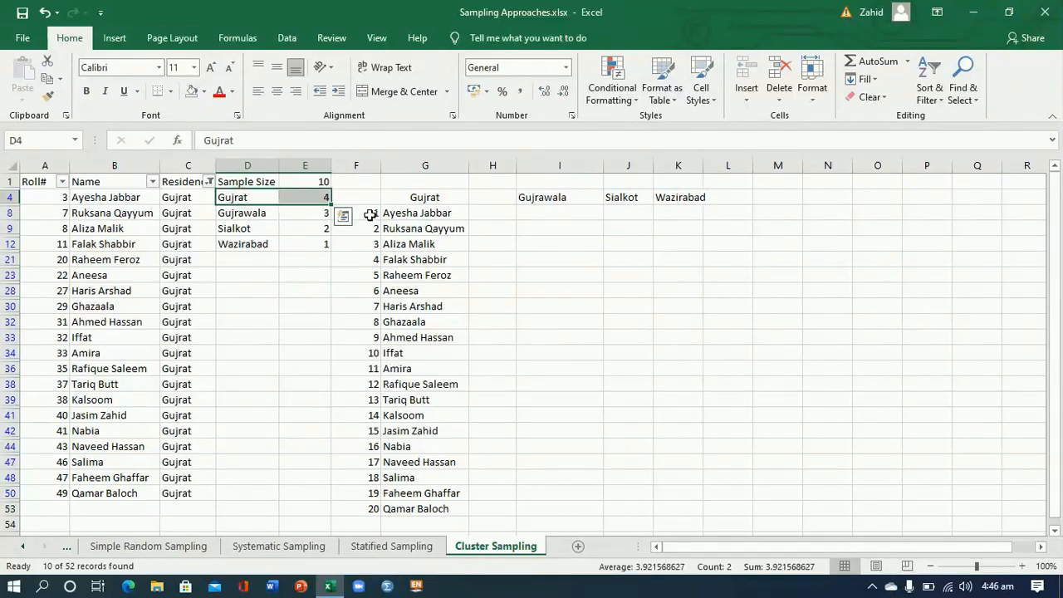
left_click_drag(378, 214, 391, 510)
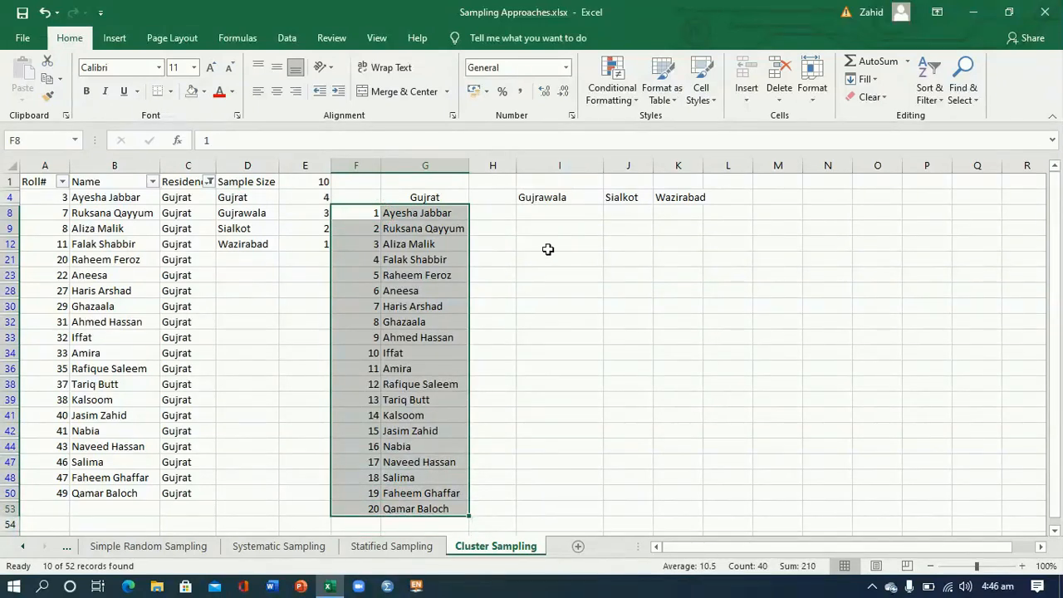
left_click_drag(552, 208, 519, 492)
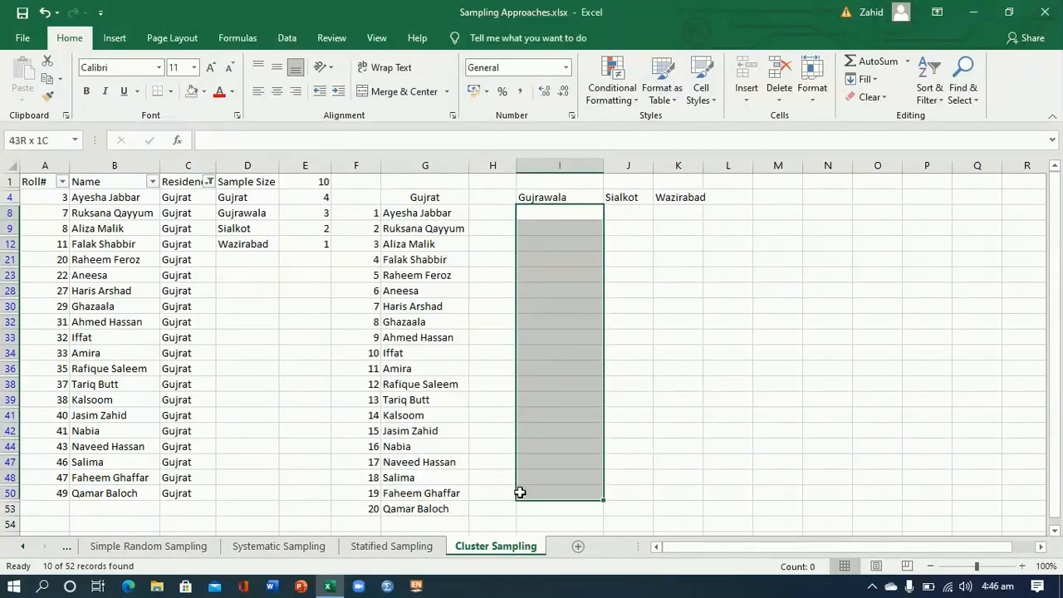
left_click(312, 214)
left_click_drag(551, 231, 533, 417)
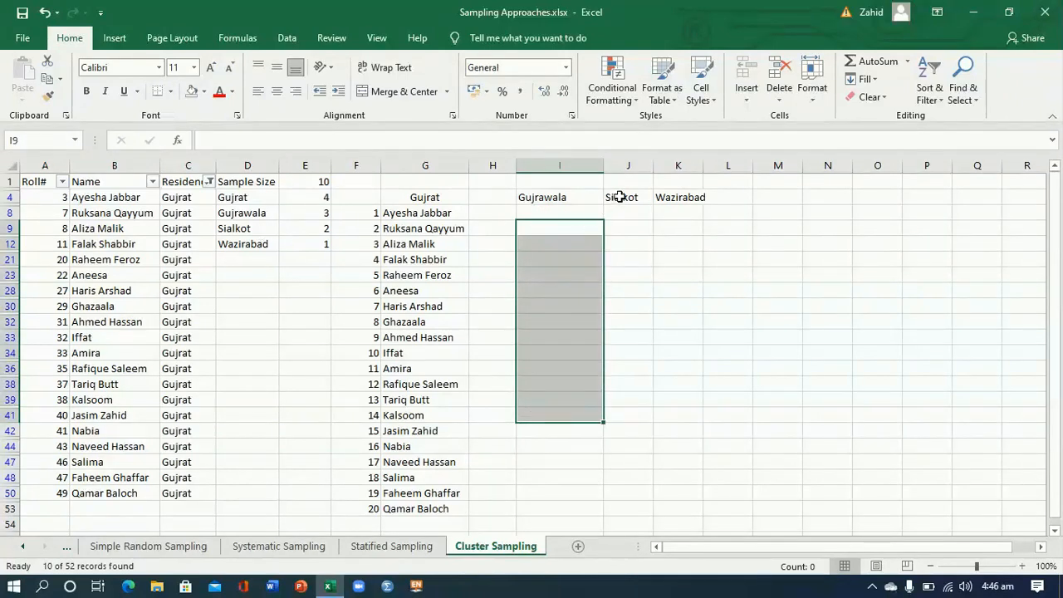
left_click_drag(622, 197, 616, 372)
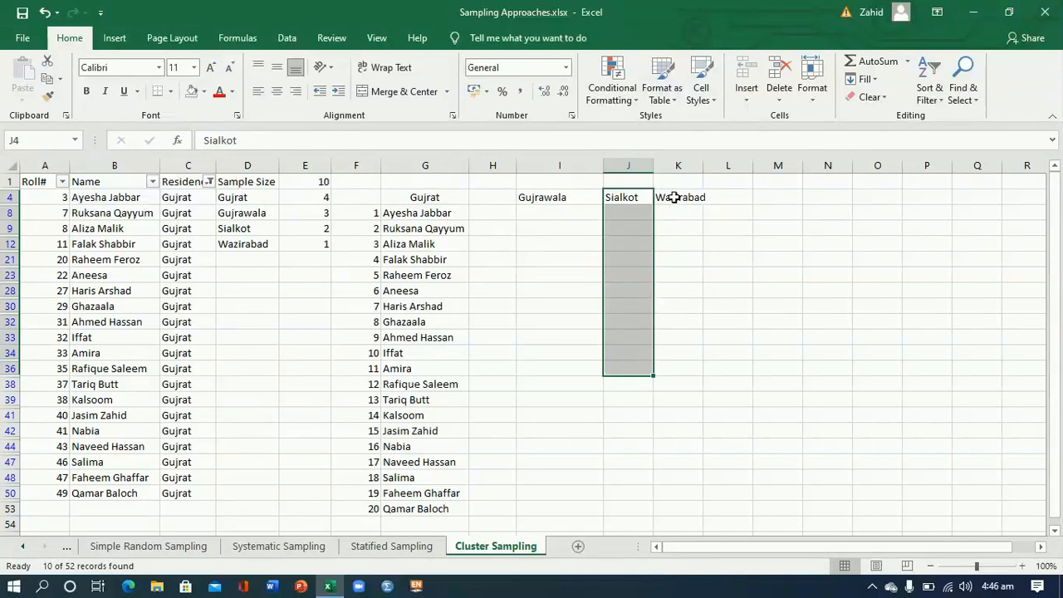
left_click_drag(674, 196, 660, 355)
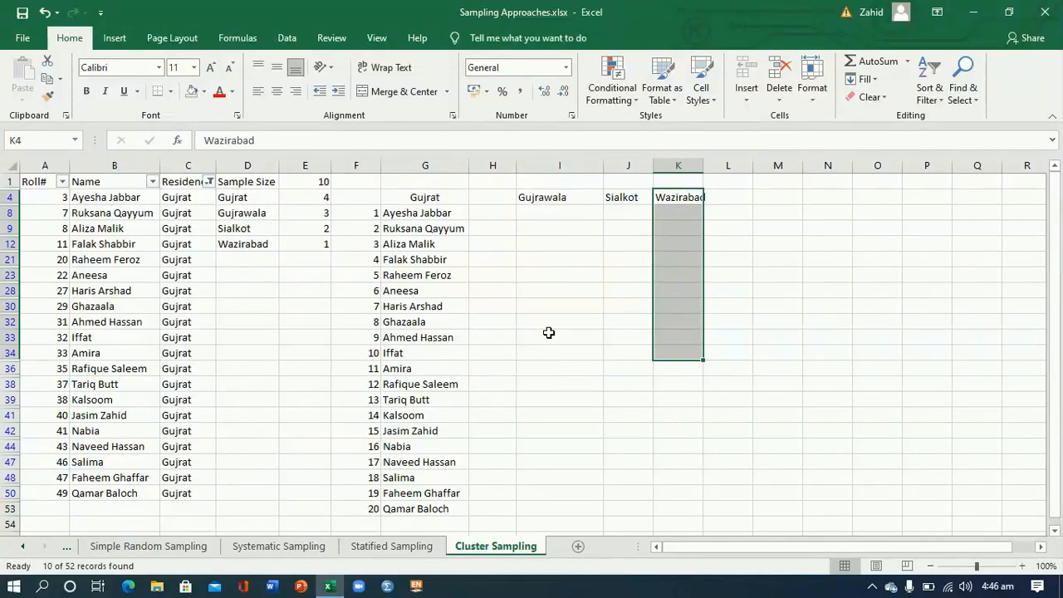
left_click(320, 196)
left_click_drag(329, 203, 318, 250)
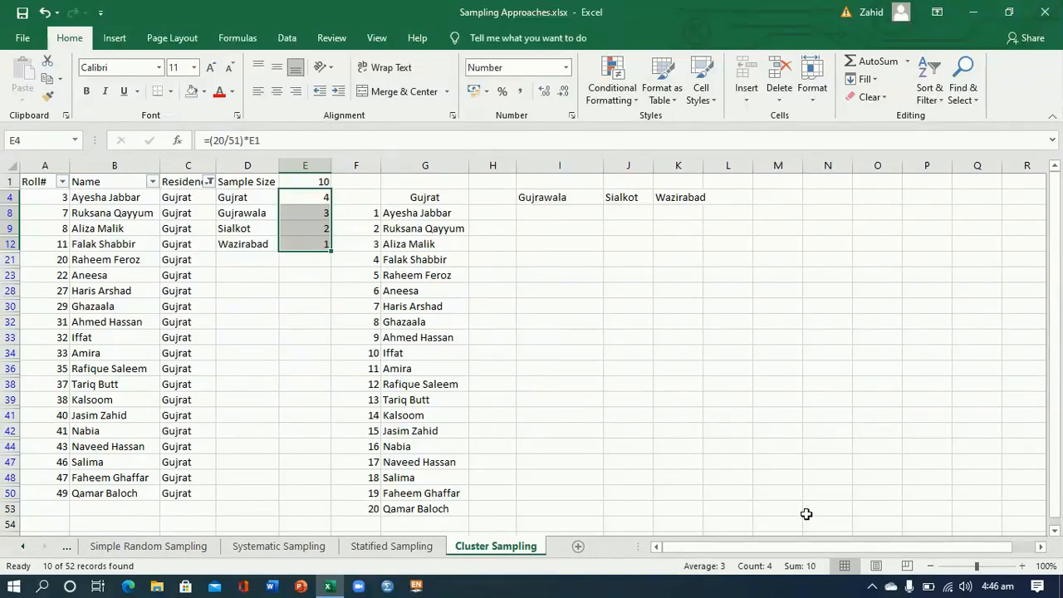
left_click(870, 590)
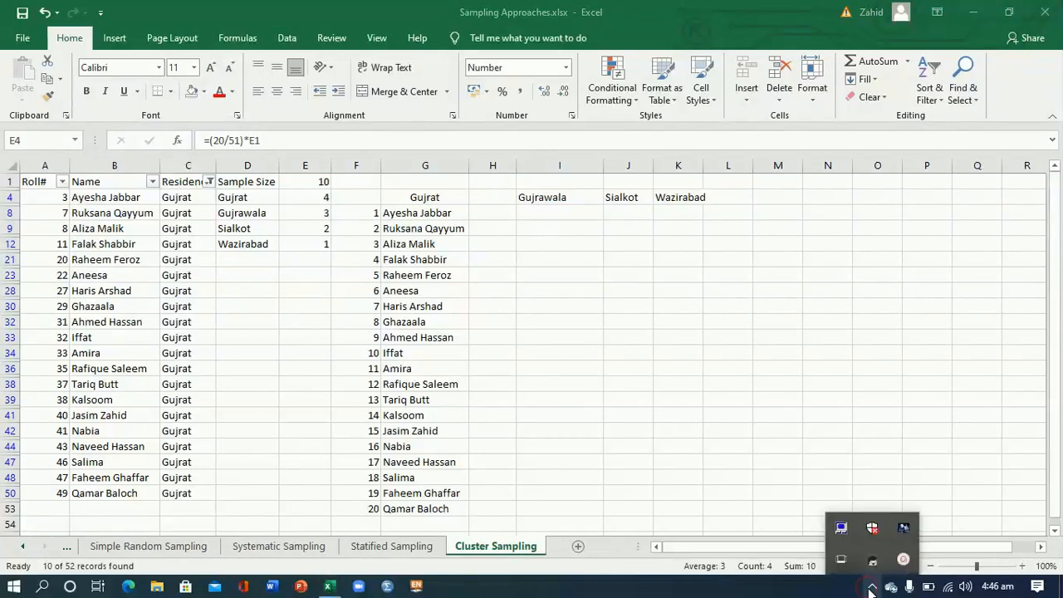
left_click(903, 559)
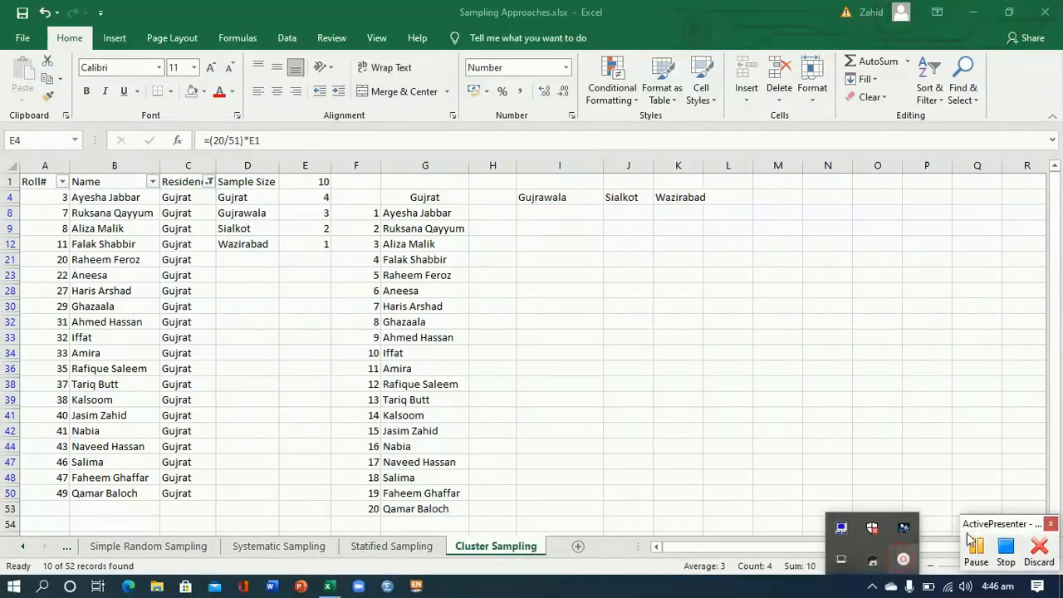